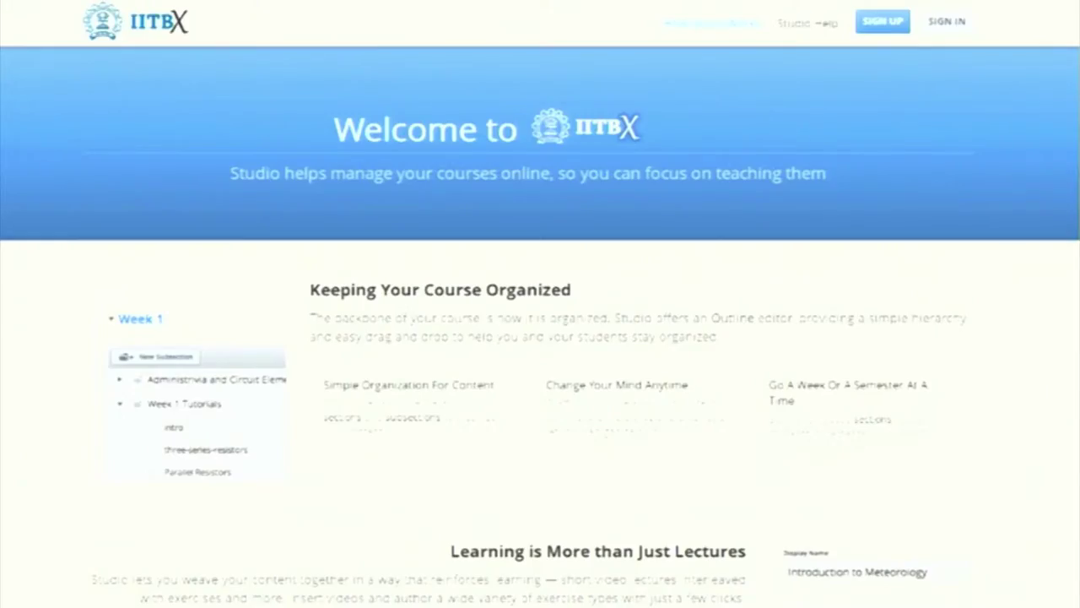
Enter a public username and the author's full name on the Studio sign-up form
{"action": "scroll", "coordinate": [540, 304], "scroll_direction": "down", "scroll_amount": 5}
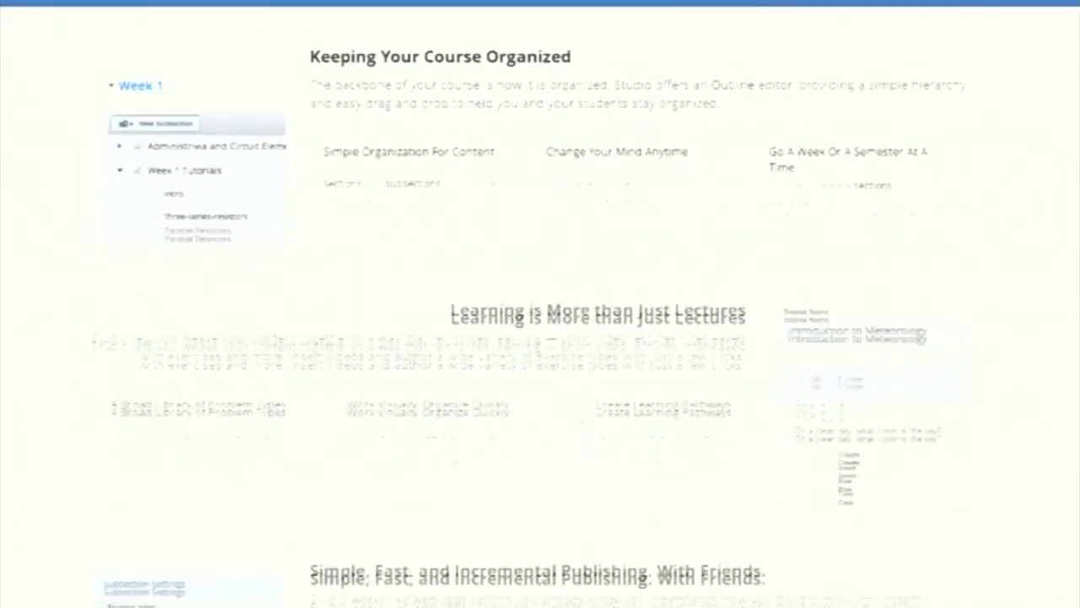
{"action": "scroll", "coordinate": [540, 304], "scroll_direction": "down", "scroll_amount": 5}
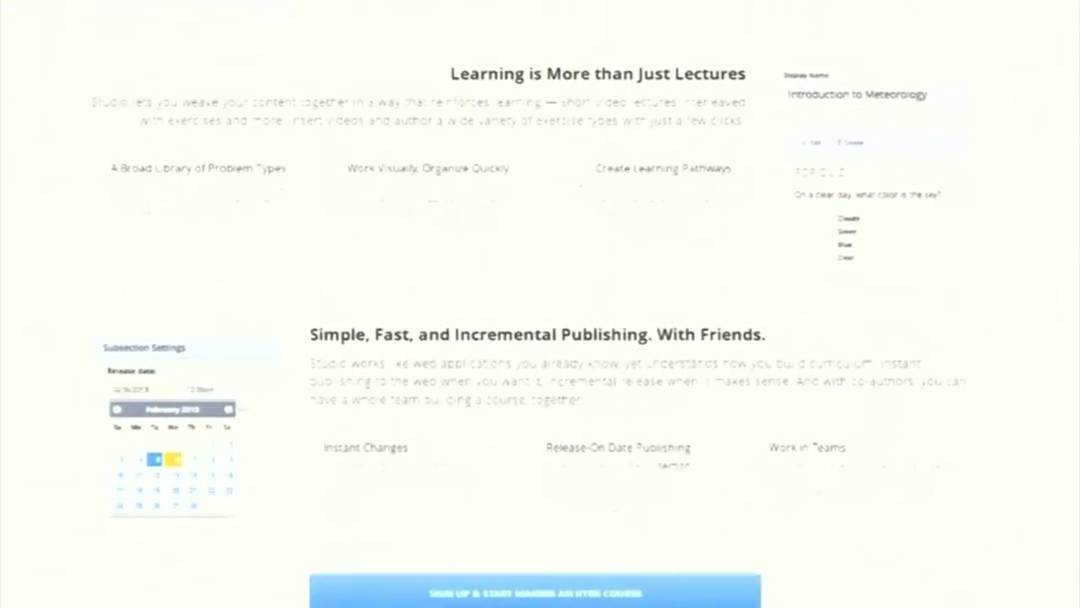
{"action": "scroll", "coordinate": [840, 475], "scroll_direction": "down", "scroll_amount": 3}
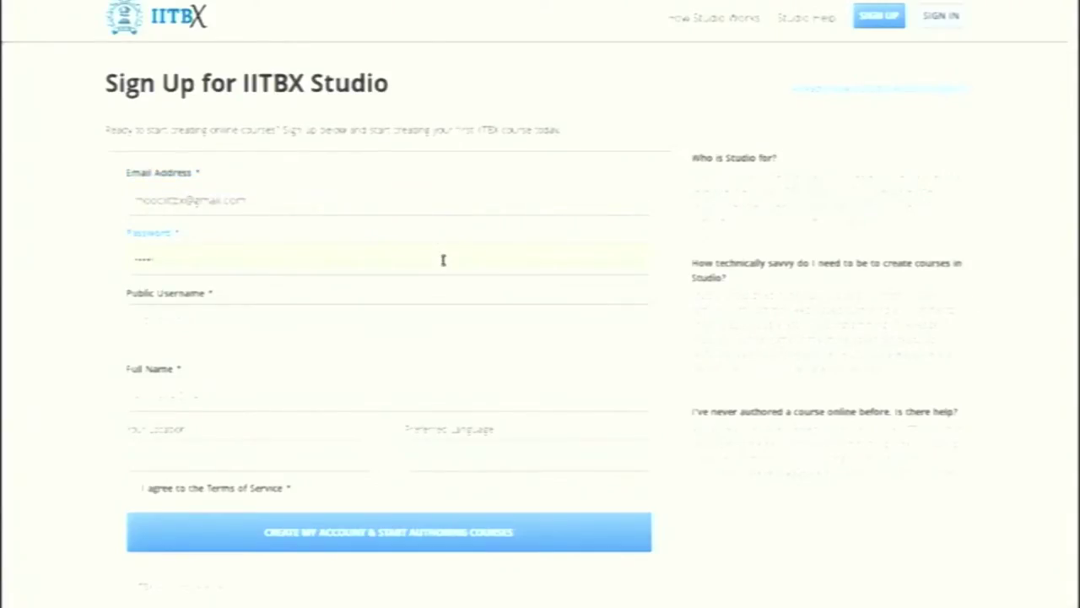
{"action": "left_click", "coordinate": [439, 317]}
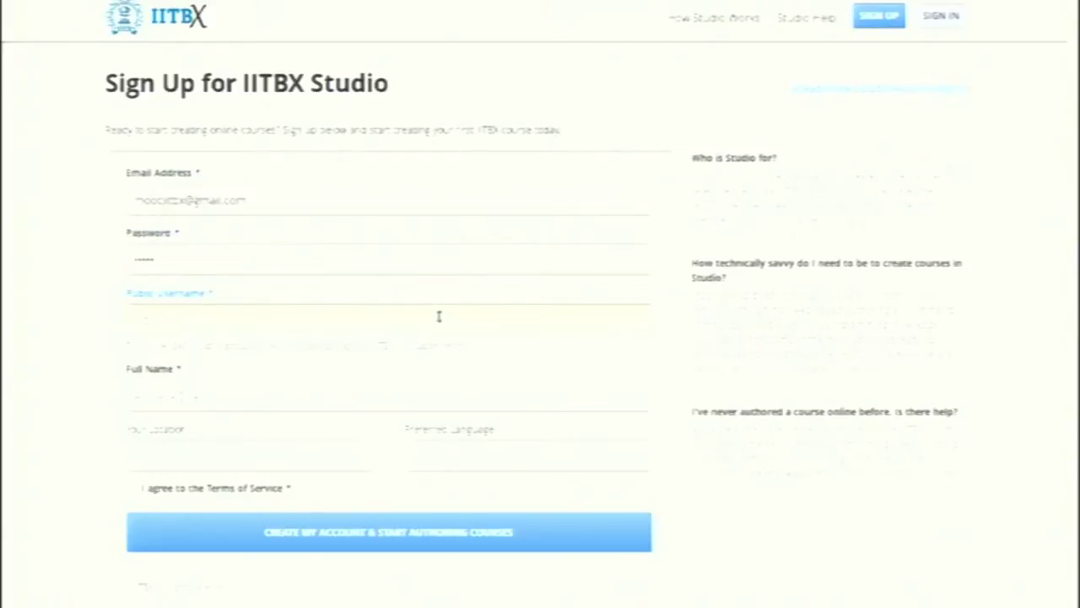
{"action": "type", "text": "moocs"}
{"action": "left_click", "coordinate": [402, 392]}
{"action": "type", "text": "moocs13"}
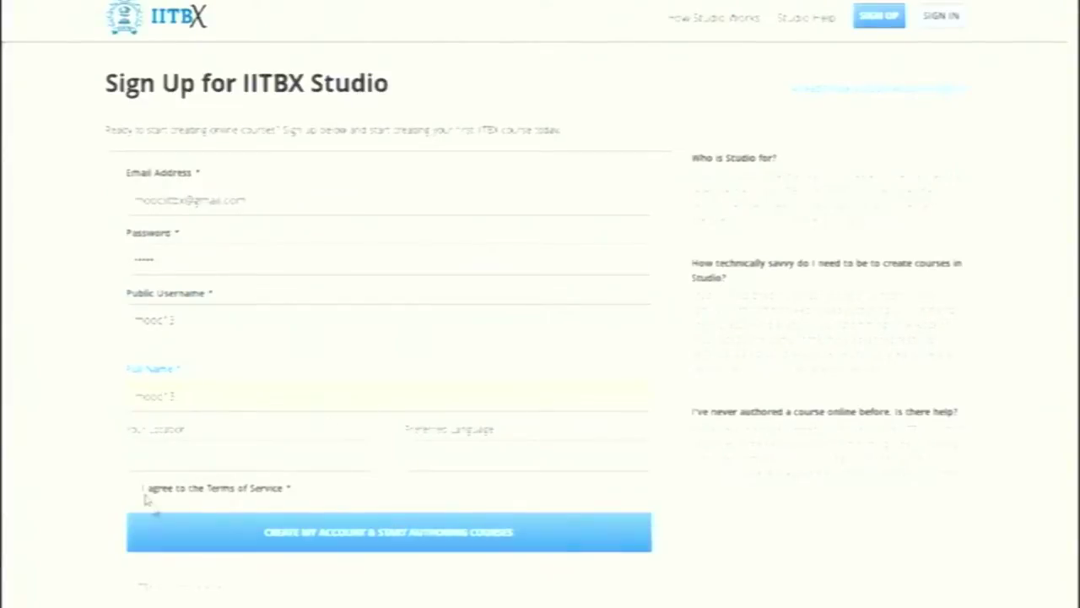
Accept the Terms of Service, create the account, and activate it via the emailed link
{"action": "left_click", "coordinate": [137, 494]}
{"action": "left_click", "coordinate": [134, 489]}
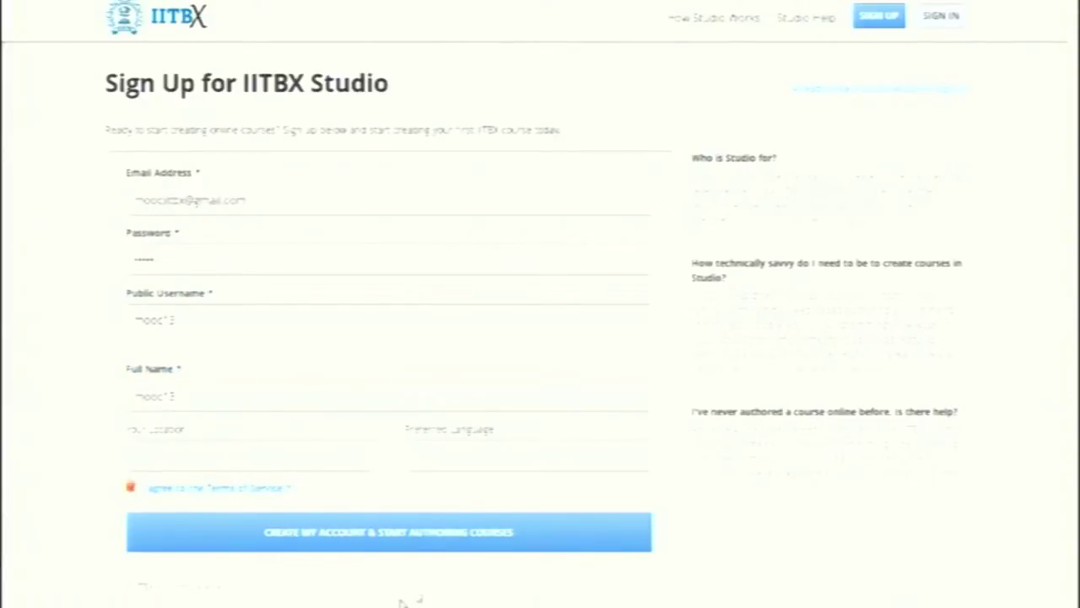
{"action": "left_click", "coordinate": [428, 534]}
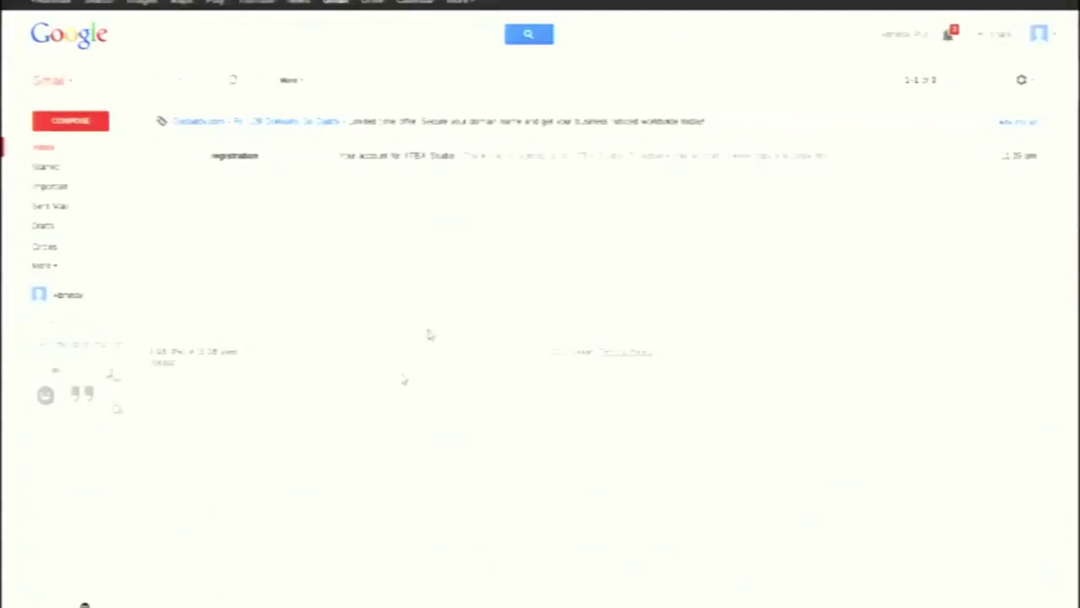
{"action": "left_click", "coordinate": [416, 158]}
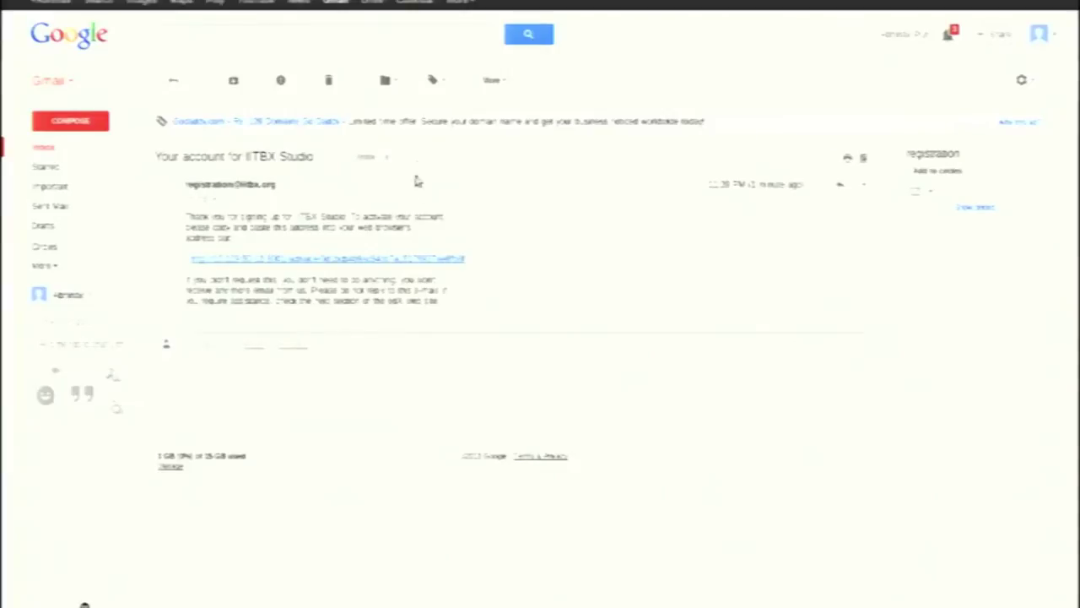
{"action": "left_click", "coordinate": [397, 258]}
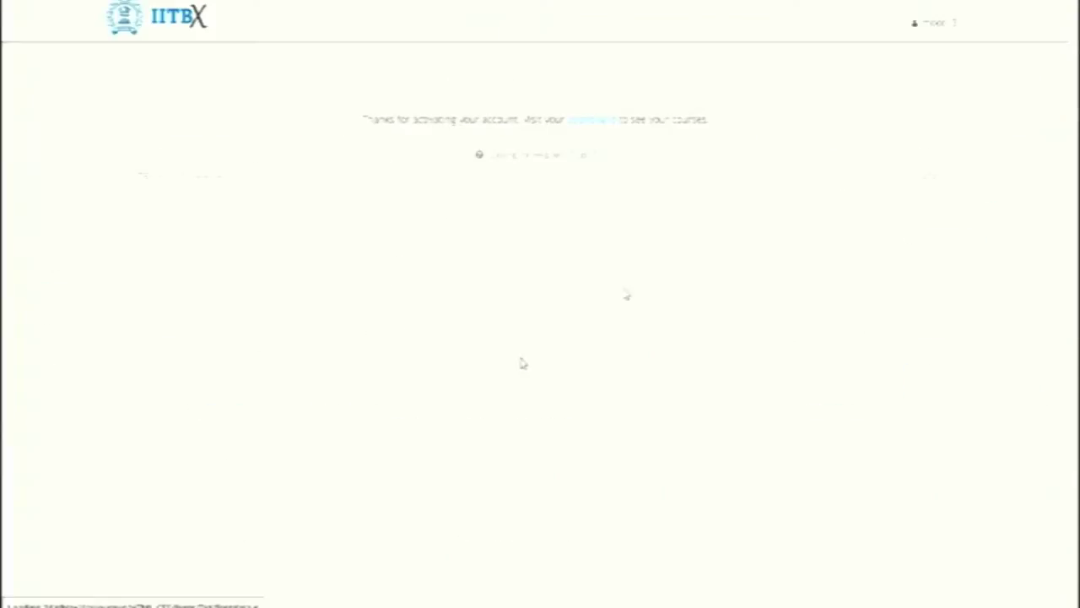
Create the Intro to Android course from the dashboard and add a Week 1 section
{"action": "left_click", "coordinate": [601, 123]}
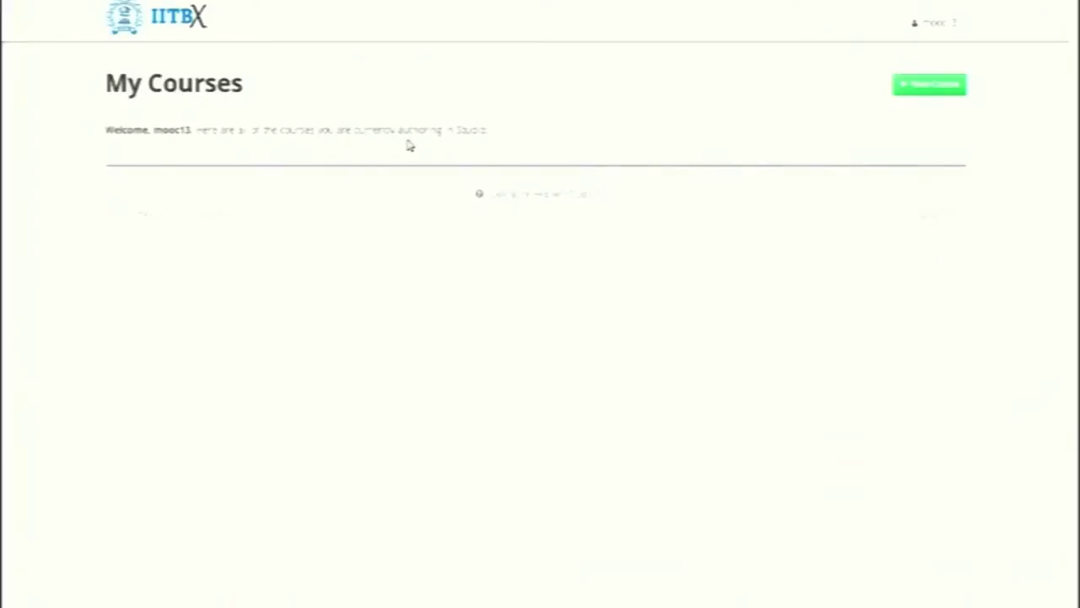
{"action": "left_click", "coordinate": [937, 91]}
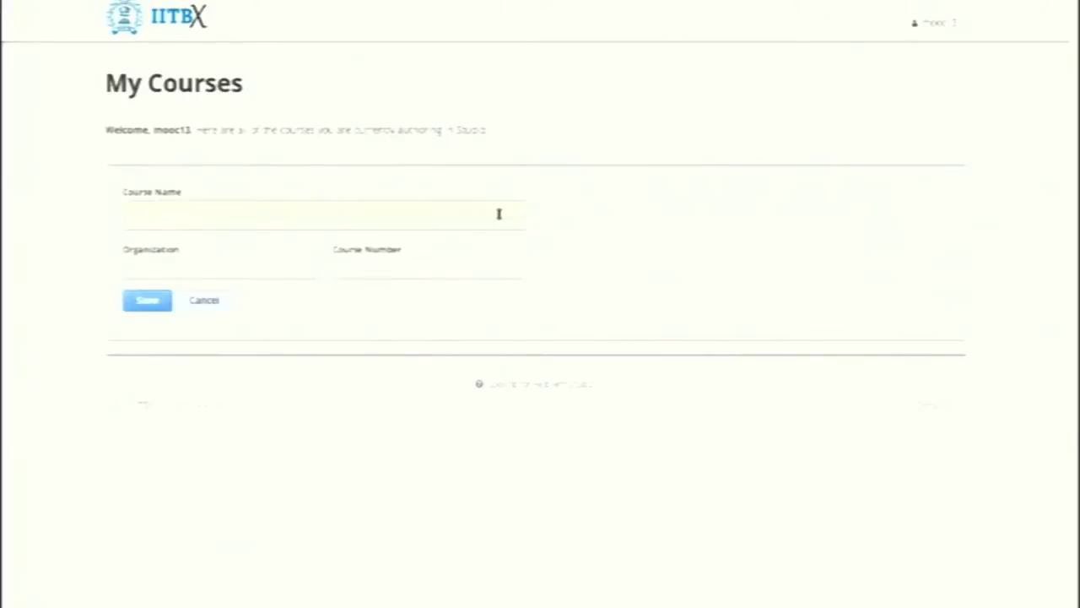
{"action": "type", "text": "Test Course 101"}
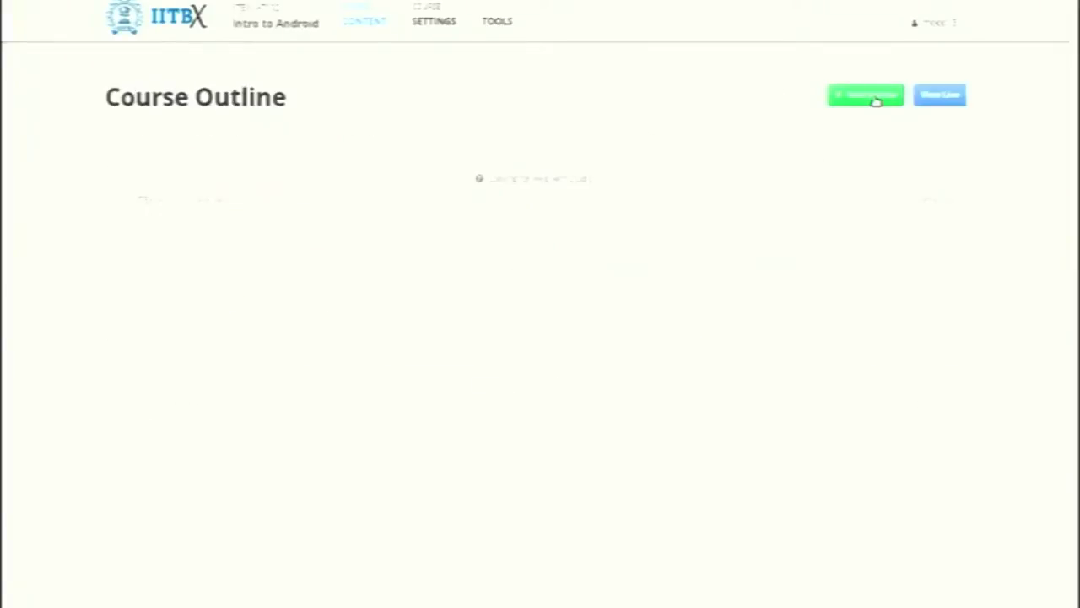
{"action": "left_click", "coordinate": [875, 99]}
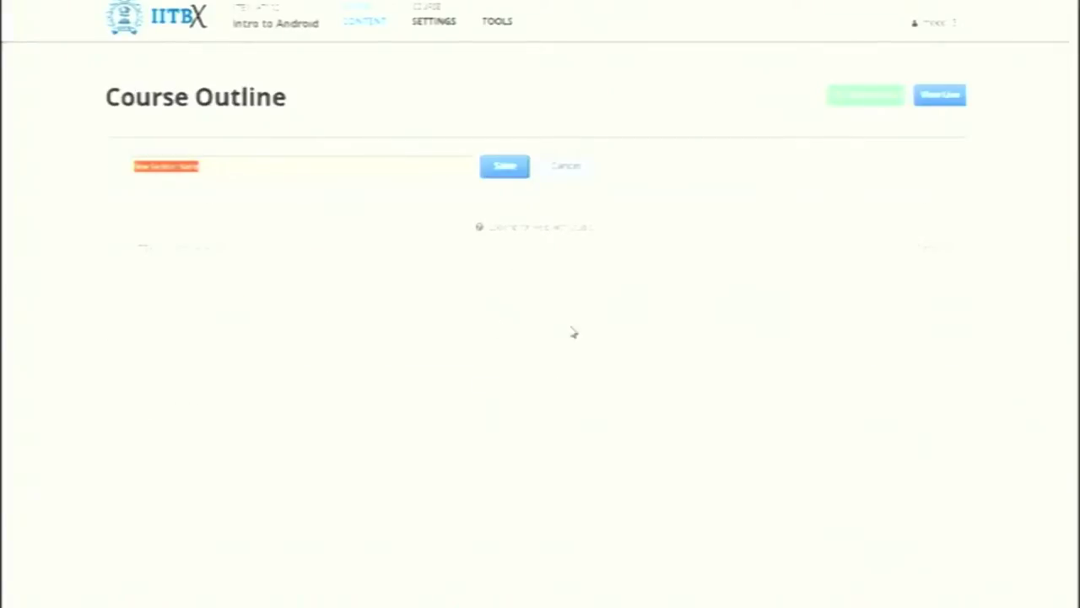
{"action": "type", "text": "Int"}
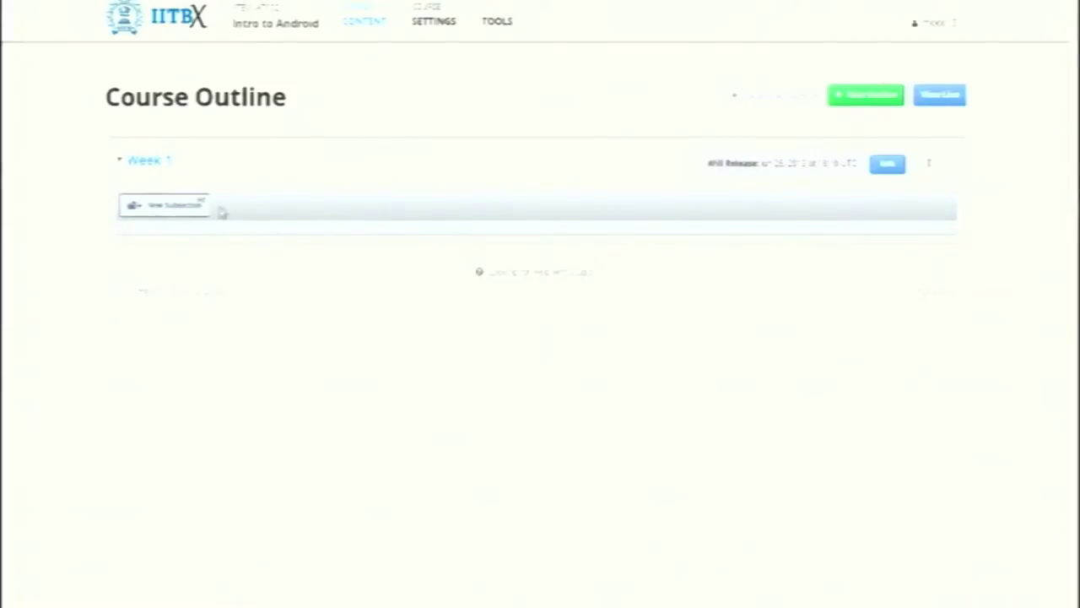
Add a Lecture 1 subsection under Week 1, save it, and expand it
{"action": "left_click", "coordinate": [183, 206]}
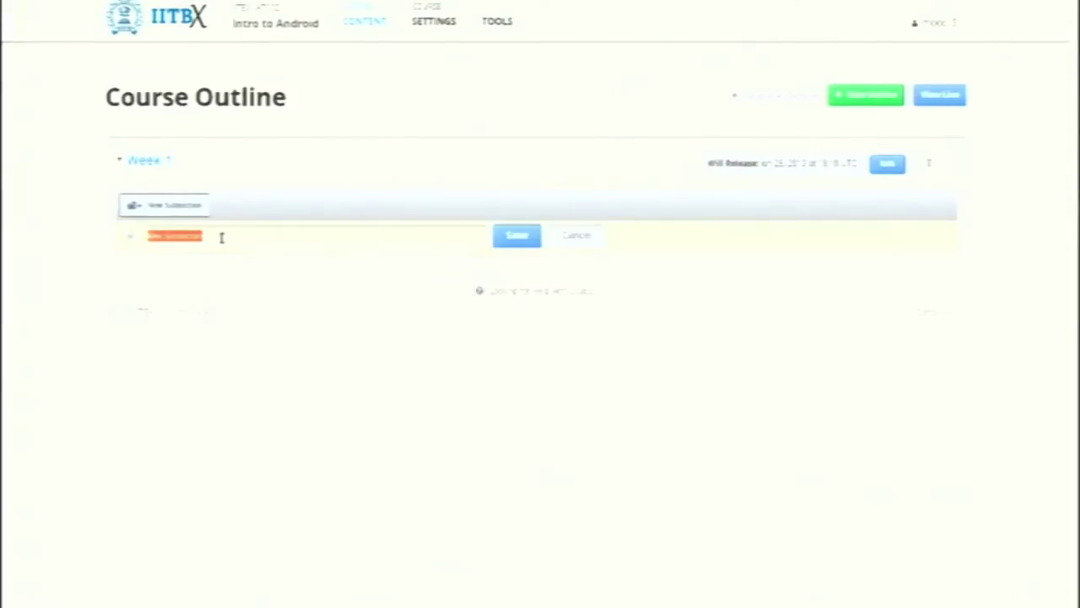
{"action": "key", "text": "BackSpace"}
{"action": "type", "text": "Andro"}
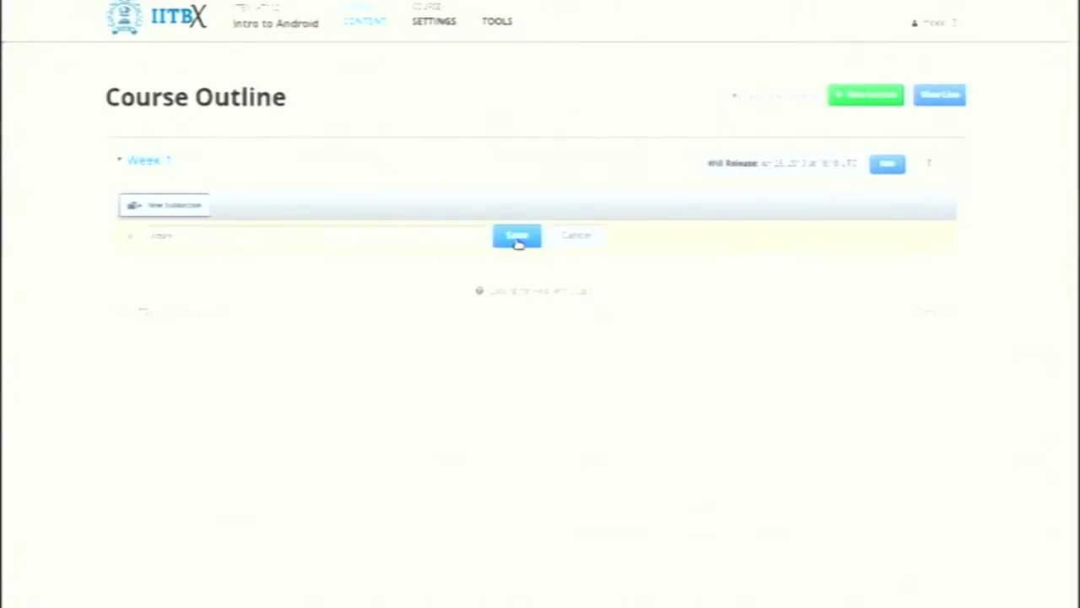
{"action": "left_click", "coordinate": [517, 240]}
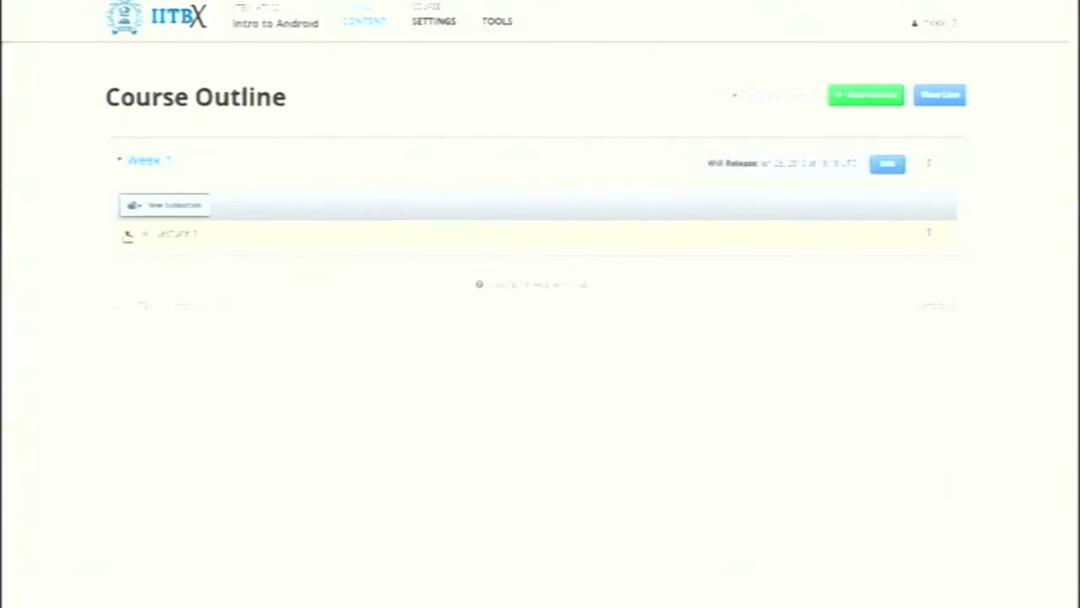
{"action": "left_click", "coordinate": [127, 234]}
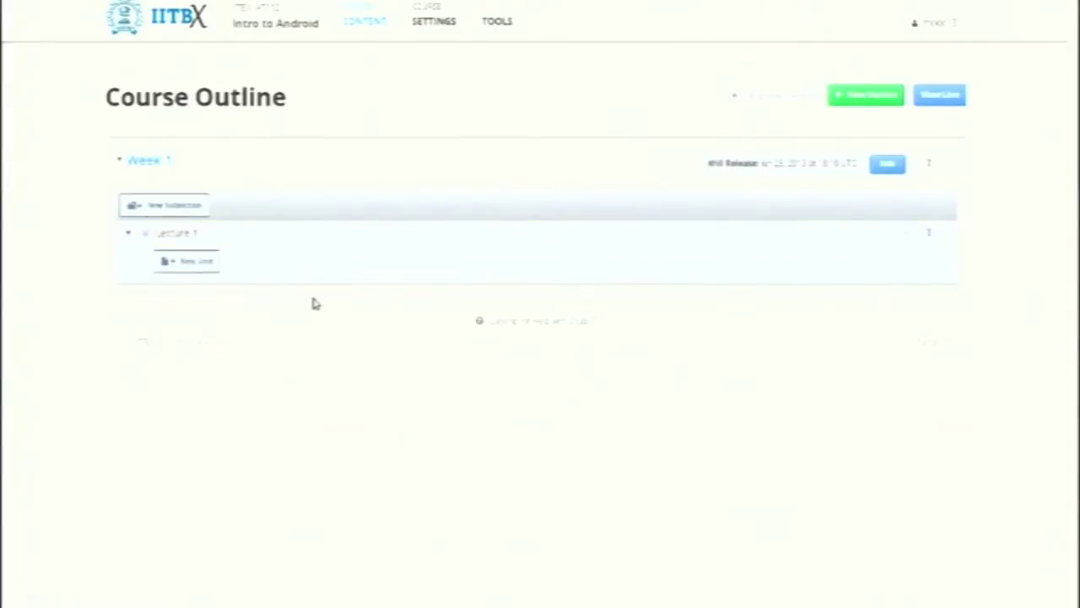
Create a new unit in Lecture 1 named Introduction
{"action": "left_click", "coordinate": [205, 265]}
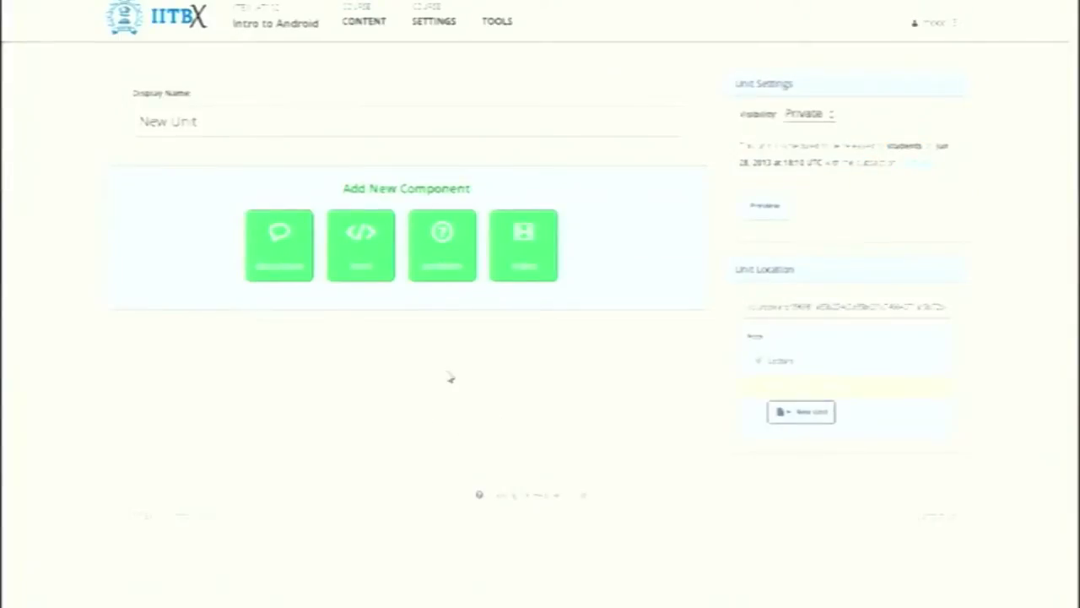
{"action": "left_click_drag", "start_coordinate": [224, 123], "coordinate": [140, 122]}
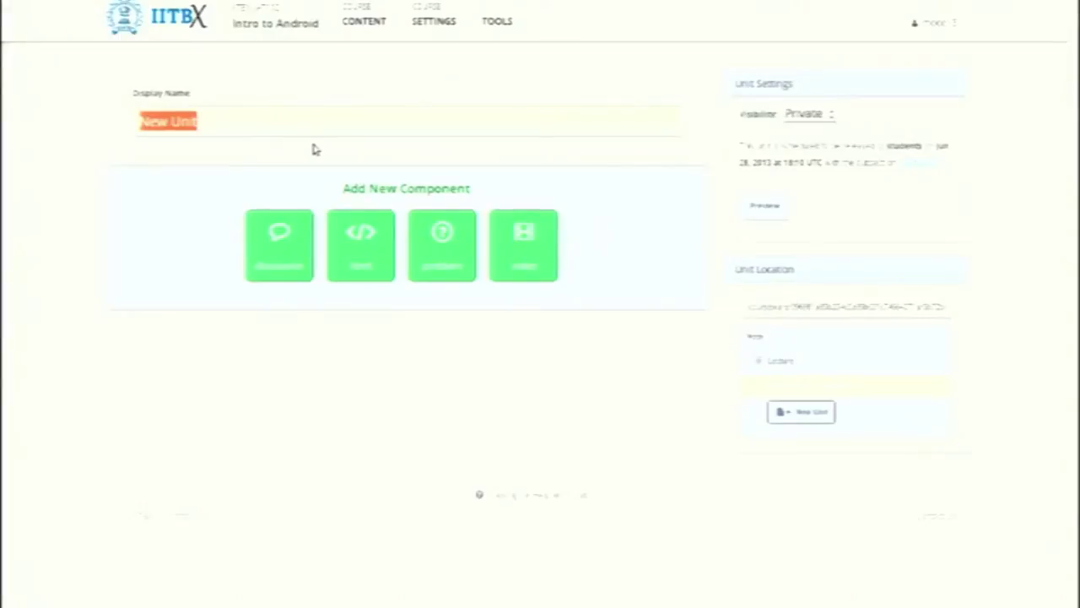
{"action": "key", "text": "BackSpace"}
{"action": "type", "text": "Introd"}
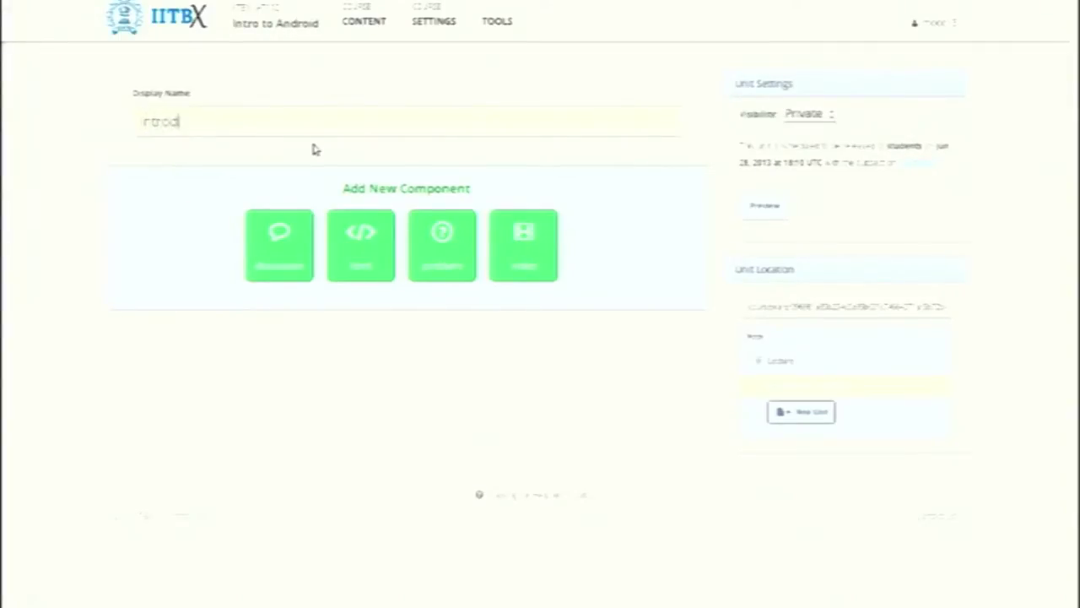
{"action": "type", "text": "uction"}
Add a video component with the sample video to the Introduction unit
{"action": "left_click", "coordinate": [520, 261]}
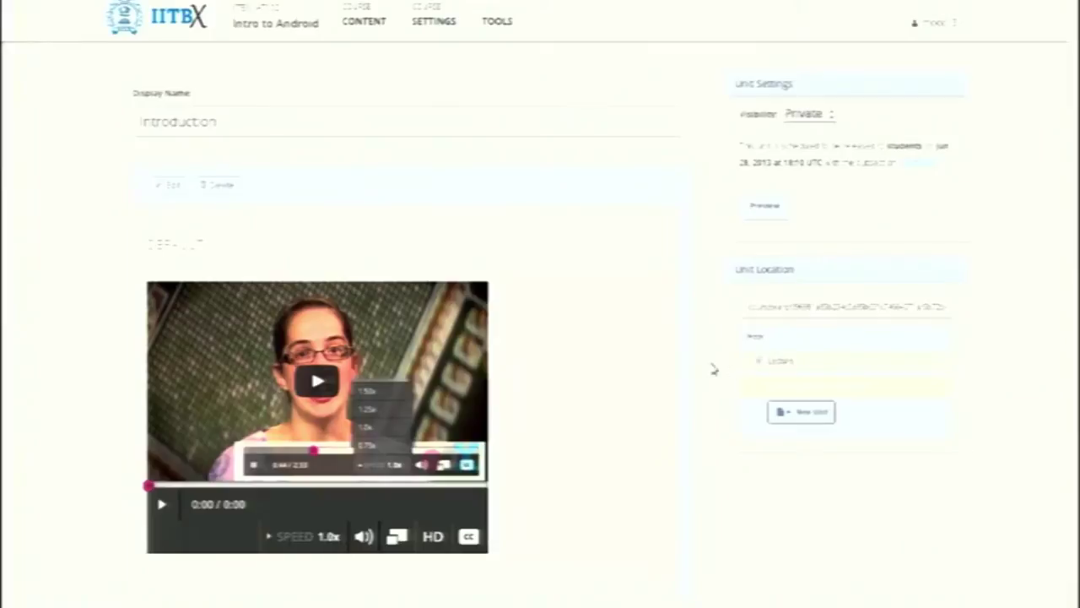
{"action": "scroll", "coordinate": [712, 369], "scroll_direction": "down", "scroll_amount": 2}
{"action": "scroll", "coordinate": [540, 302], "scroll_direction": "down", "scroll_amount": 1}
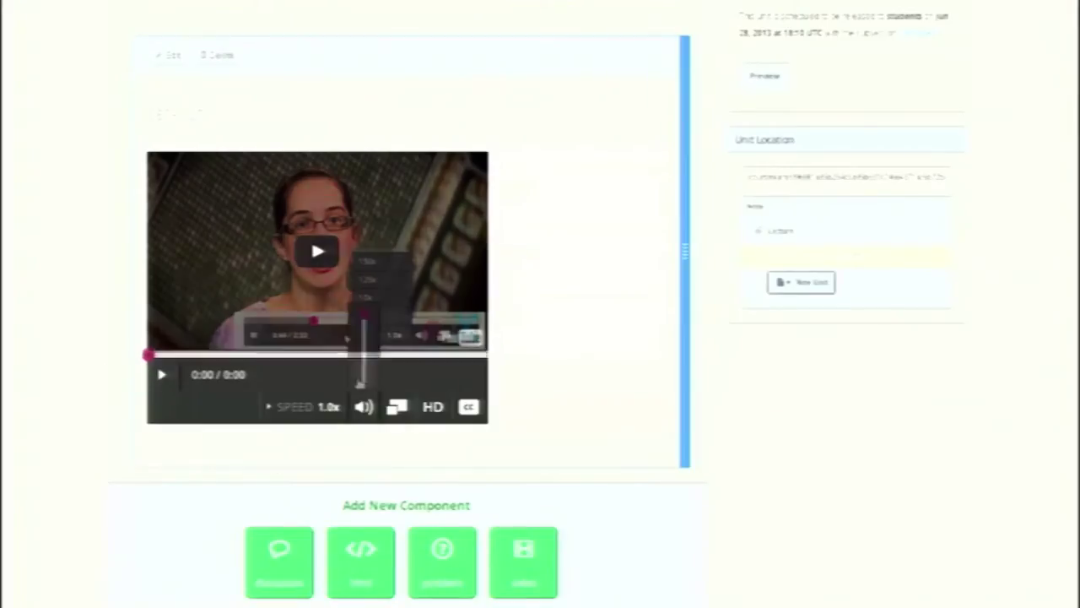
{"action": "scroll", "coordinate": [1075, 190], "scroll_direction": "down", "scroll_amount": 3}
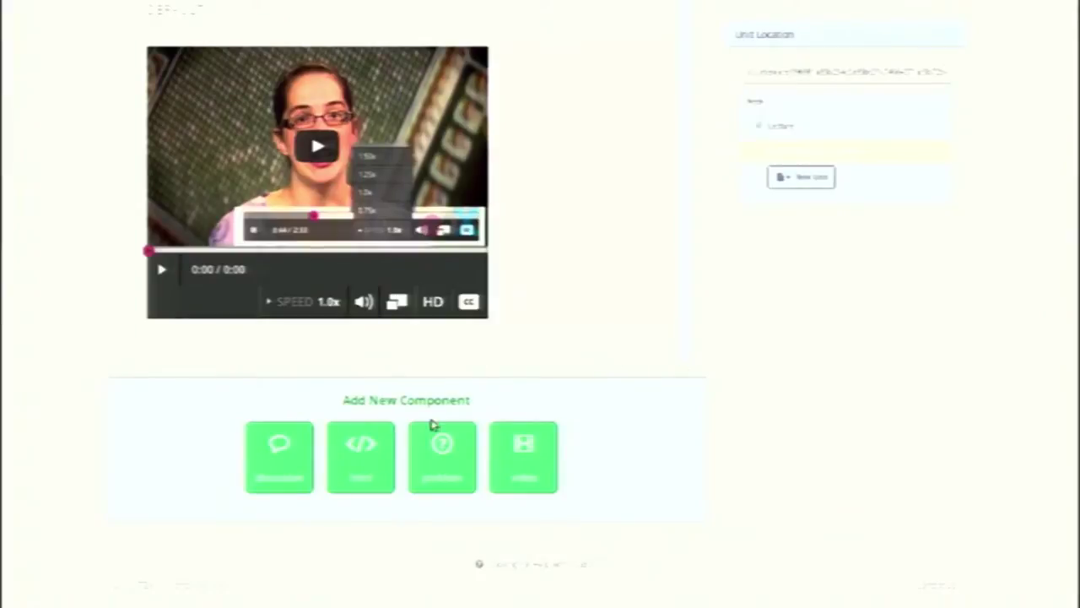
Add and save a Multiple Choice problem asking which Apple device rivalled the portable CD player
{"action": "left_click", "coordinate": [432, 480]}
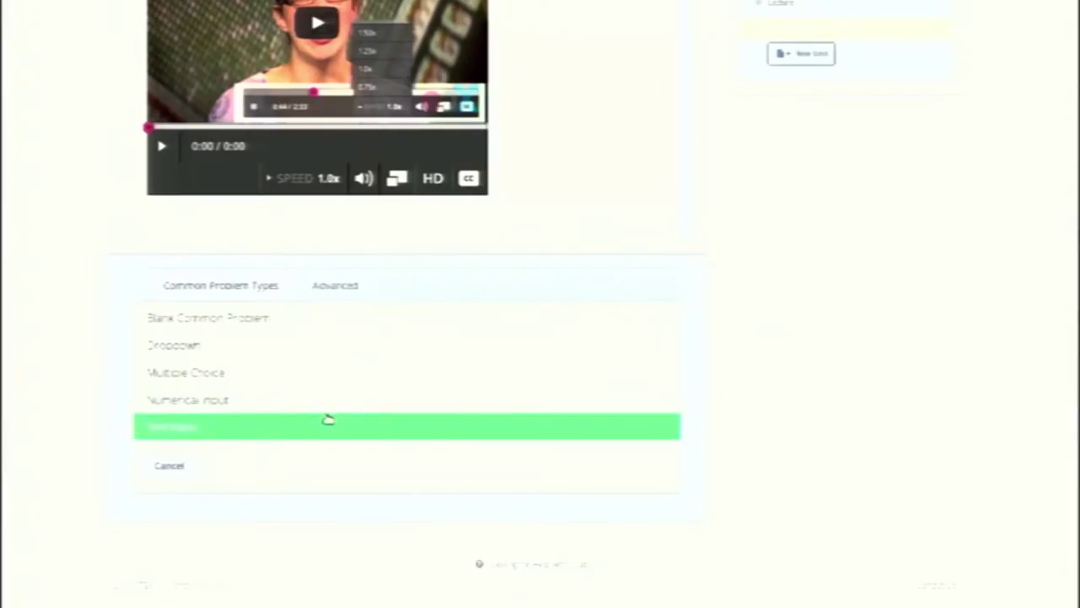
{"action": "left_click", "coordinate": [221, 376]}
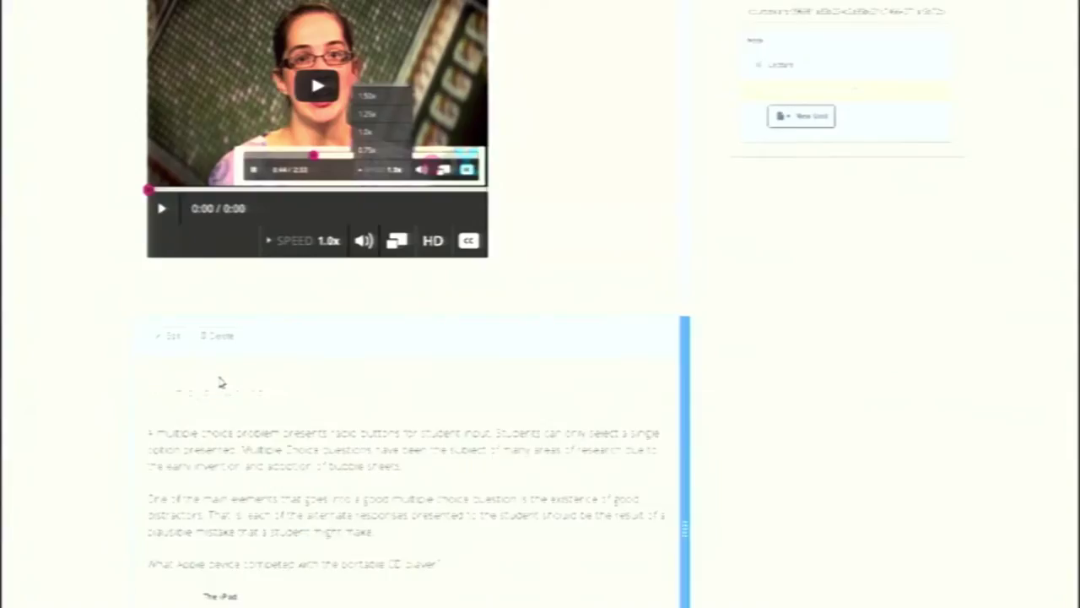
{"action": "scroll", "coordinate": [865, 375], "scroll_direction": "down", "scroll_amount": 3}
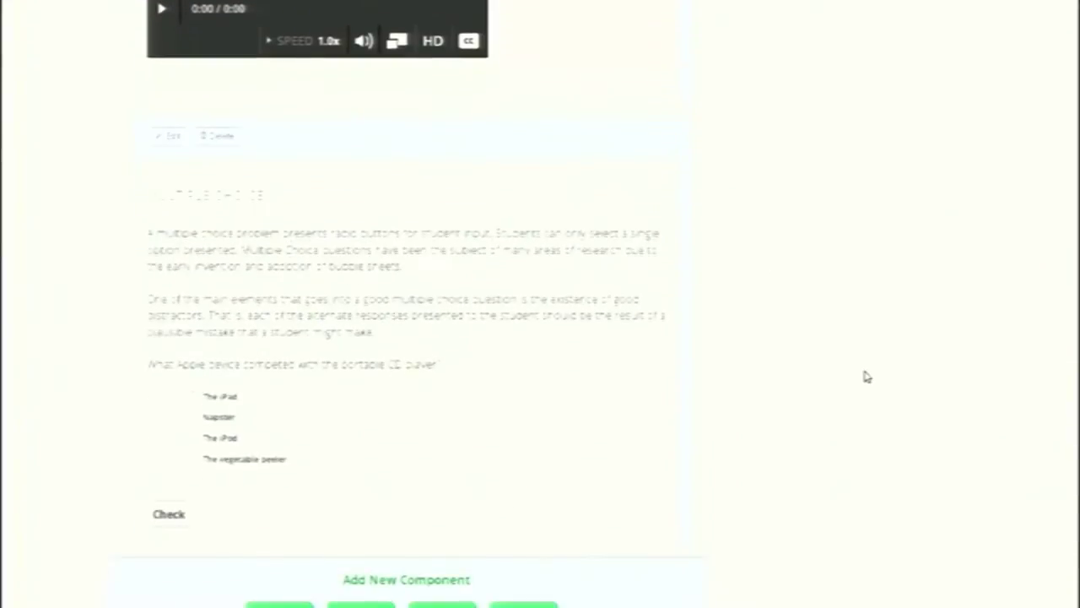
{"action": "left_click", "coordinate": [166, 139]}
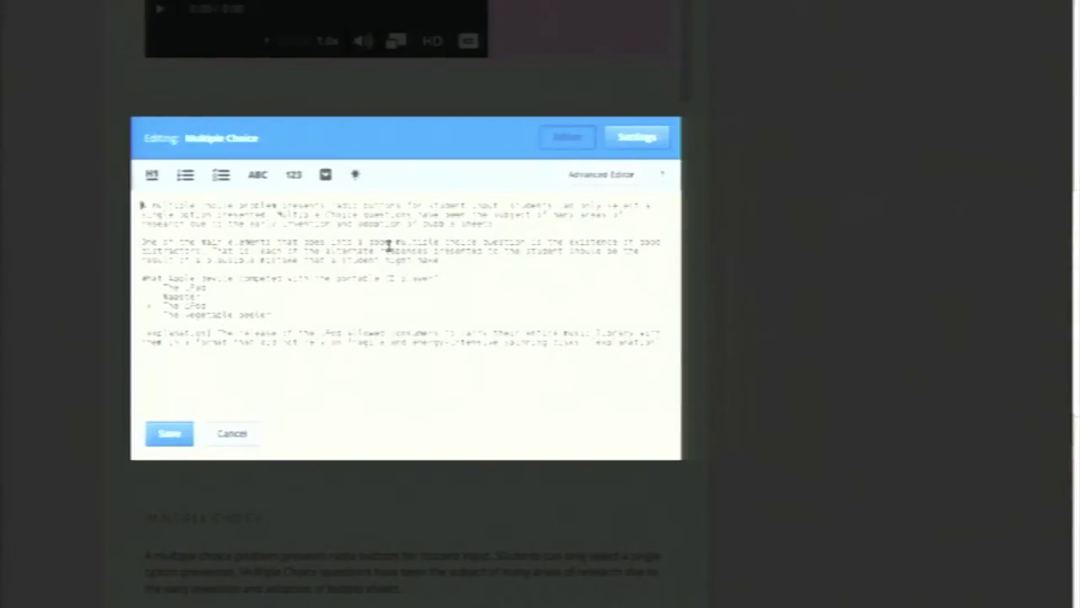
{"action": "left_click", "coordinate": [170, 434]}
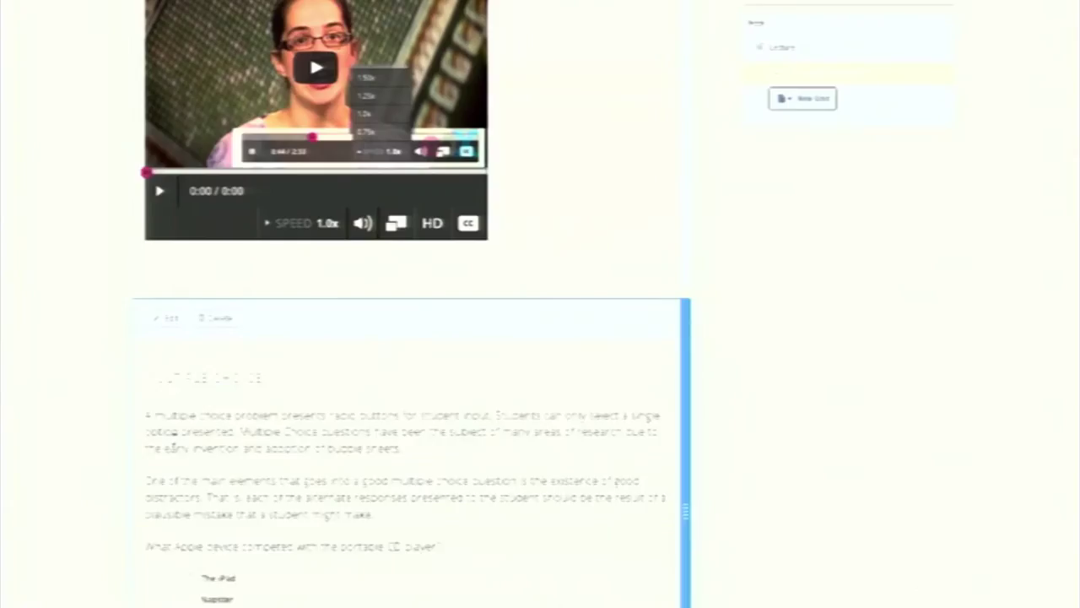
{"action": "scroll", "coordinate": [736, 473], "scroll_direction": "down", "scroll_amount": 3}
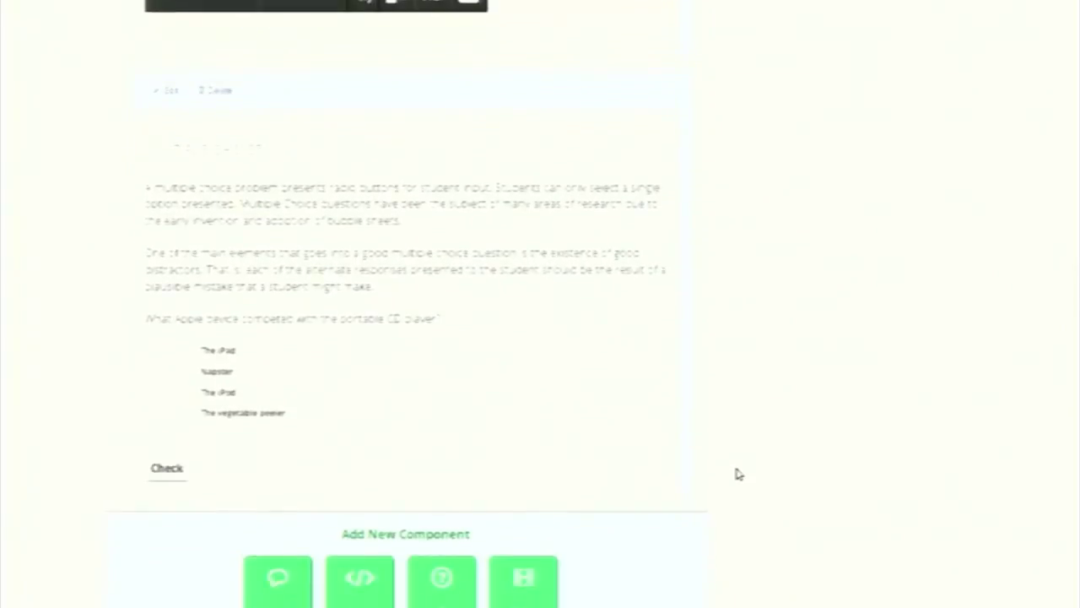
{"action": "scroll", "coordinate": [737, 474], "scroll_direction": "down", "scroll_amount": 2}
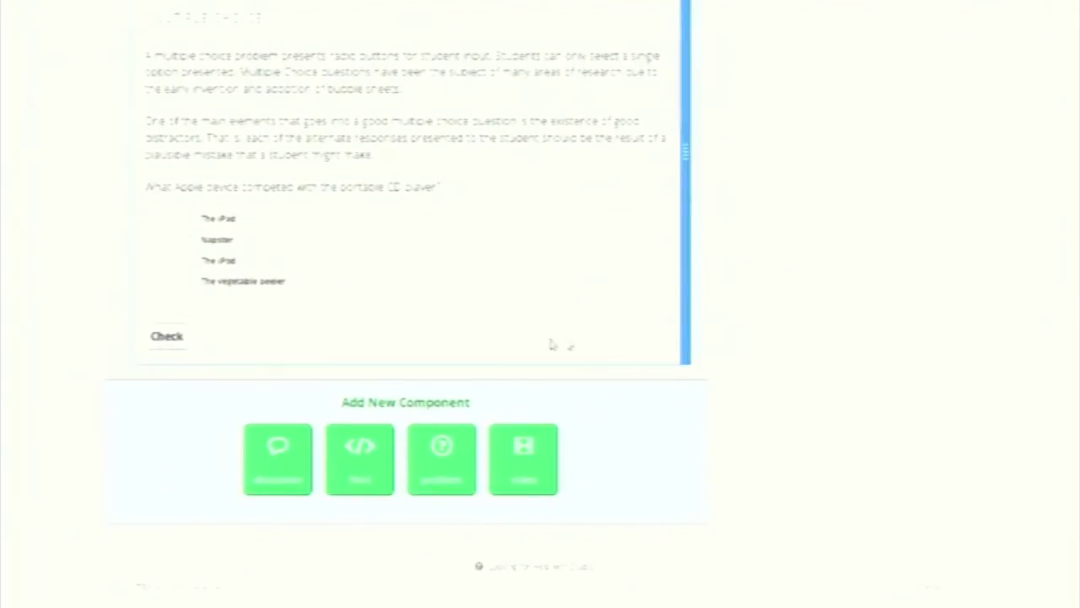
Add a Blank HTML Page reading 'Welcome to Android Programming Class !!' and save it
{"action": "left_click", "coordinate": [363, 464]}
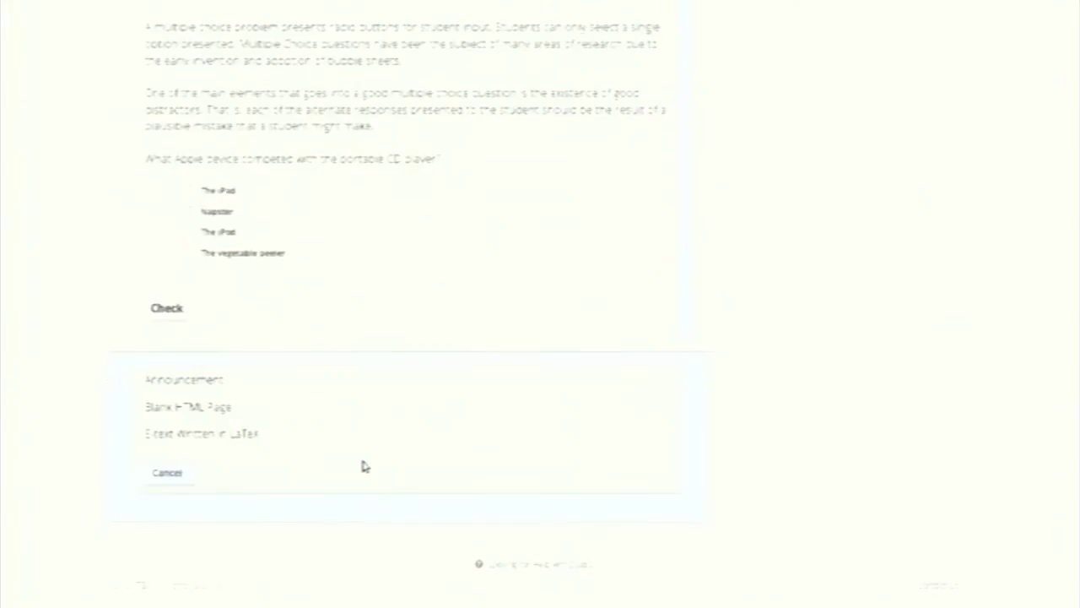
{"action": "left_click", "coordinate": [203, 413]}
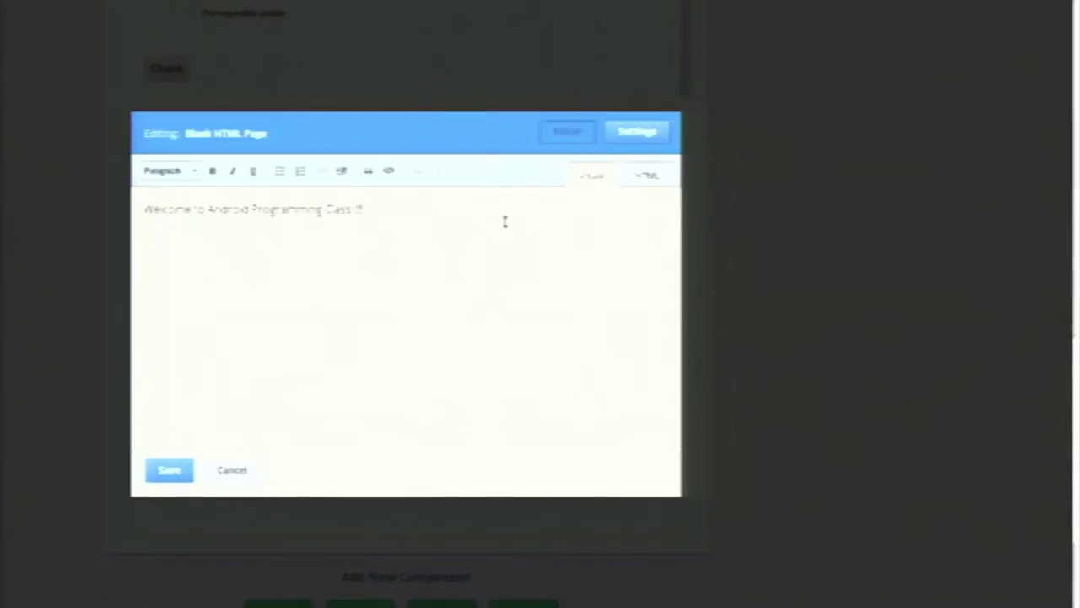
{"action": "left_click", "coordinate": [175, 479]}
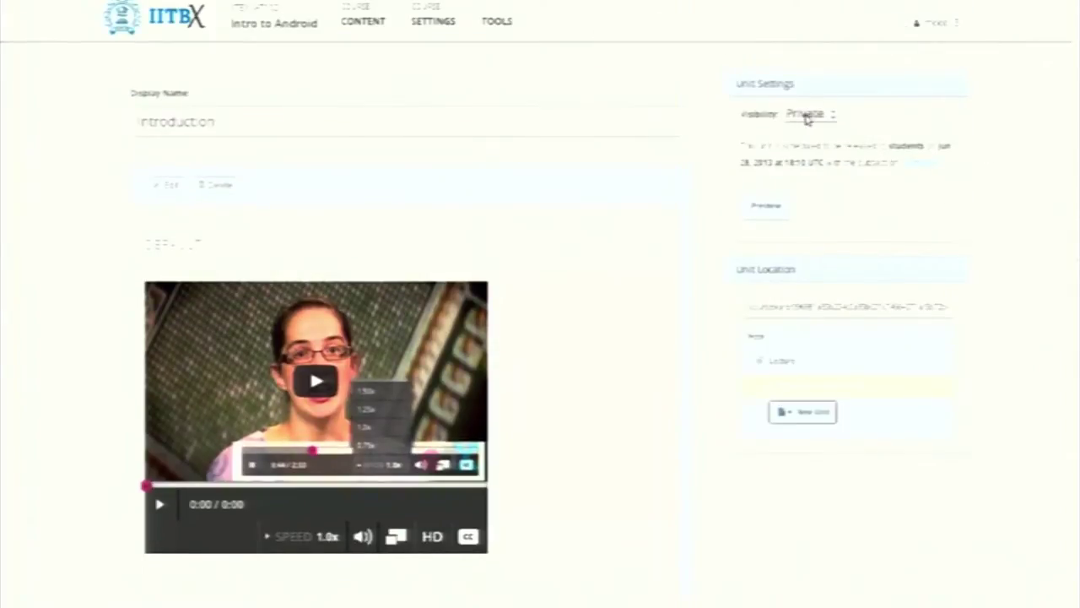
Make the Introduction unit Public, then add Course Logistics to the Course Handouts on Updates
{"action": "left_click", "coordinate": [834, 121]}
{"action": "left_click", "coordinate": [809, 140]}
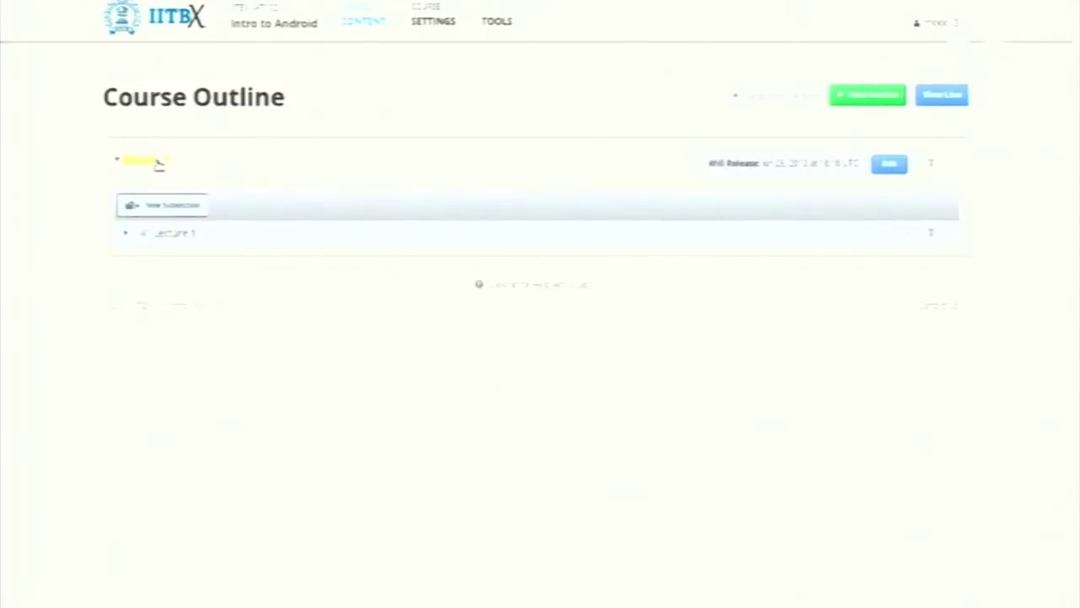
{"action": "left_click", "coordinate": [379, 22]}
{"action": "left_click", "coordinate": [365, 69]}
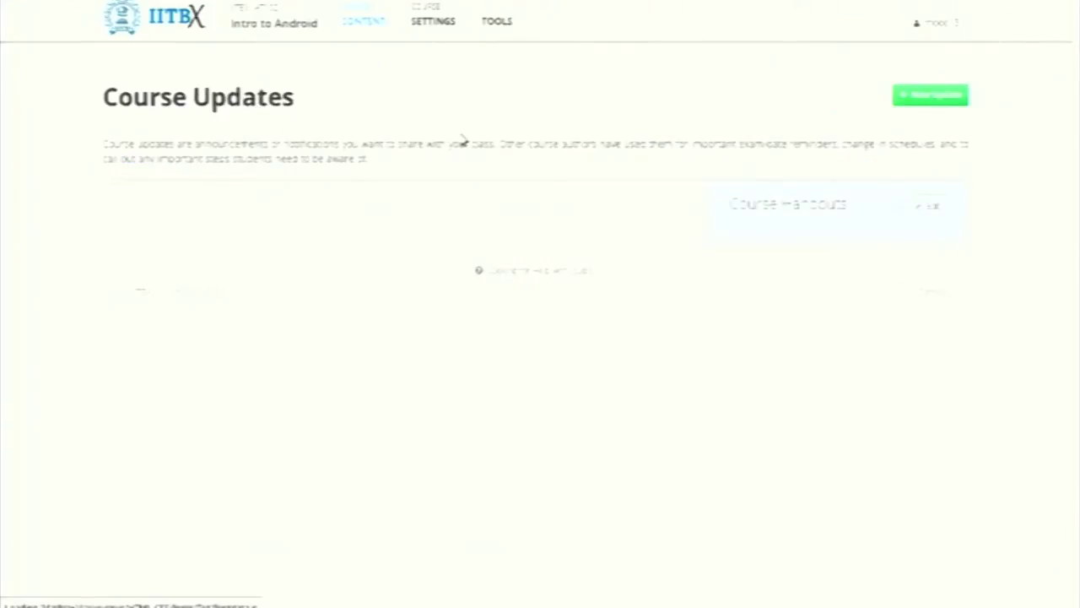
{"action": "left_click", "coordinate": [930, 208]}
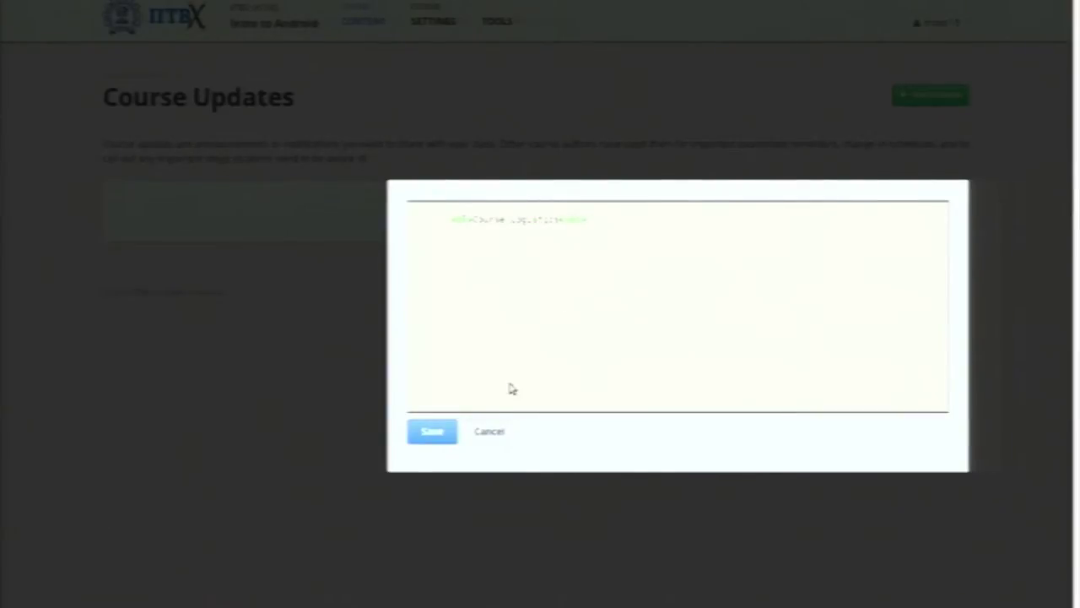
{"action": "left_click", "coordinate": [441, 438]}
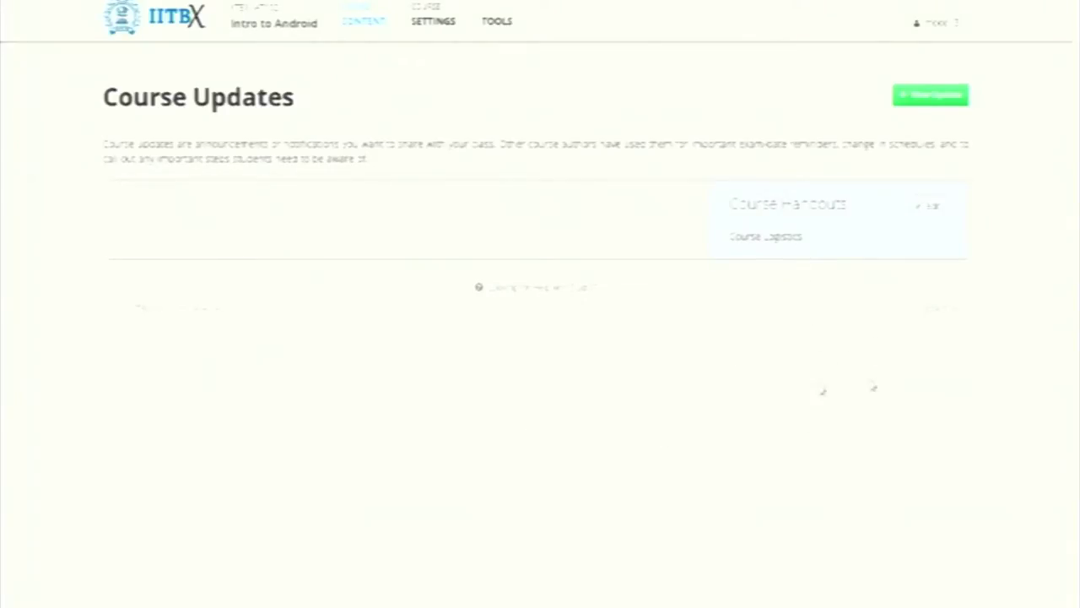
Create a static page and rename it from Empty to Welcome
{"action": "left_click", "coordinate": [384, 21]}
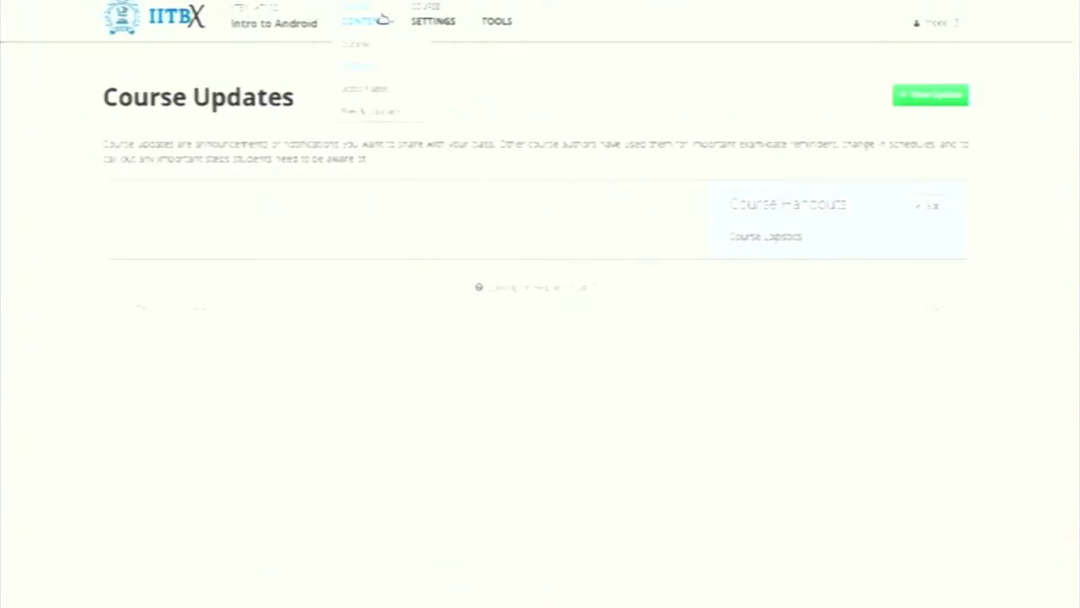
{"action": "left_click", "coordinate": [353, 90]}
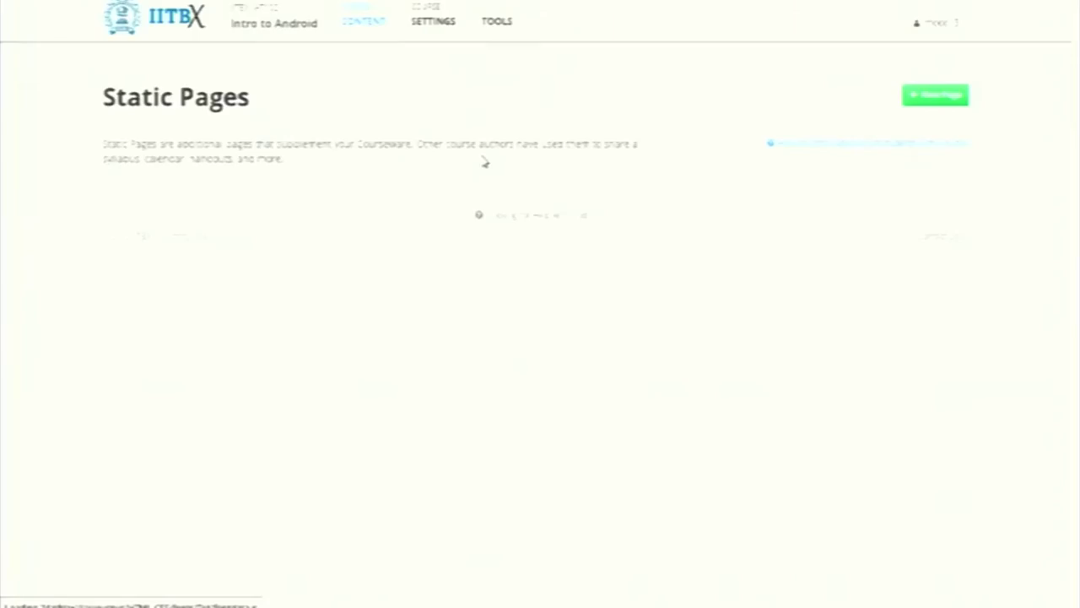
{"action": "left_click", "coordinate": [934, 96]}
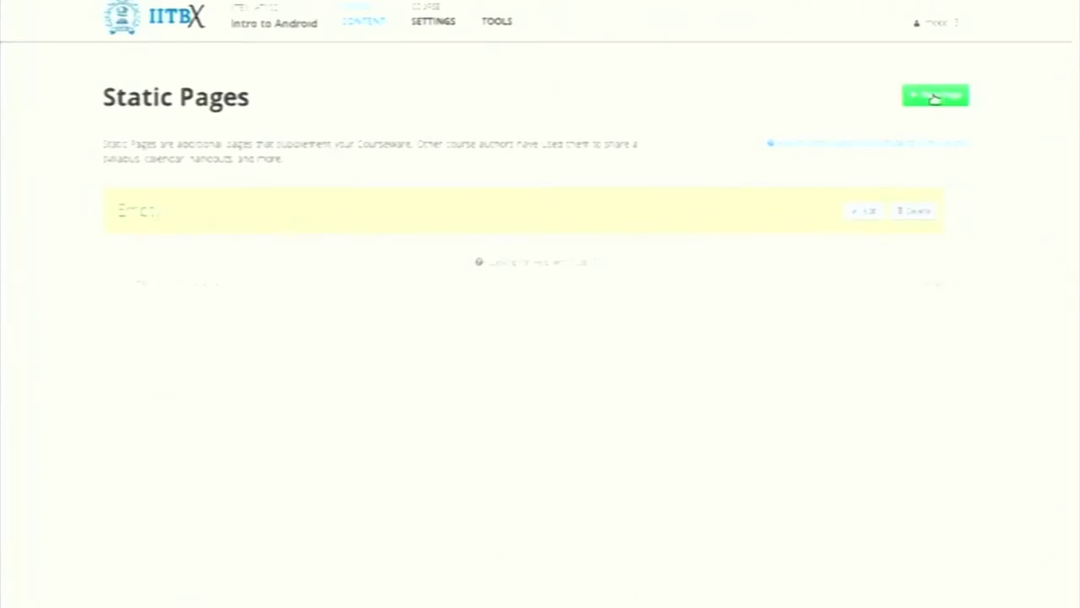
{"action": "left_click", "coordinate": [863, 215]}
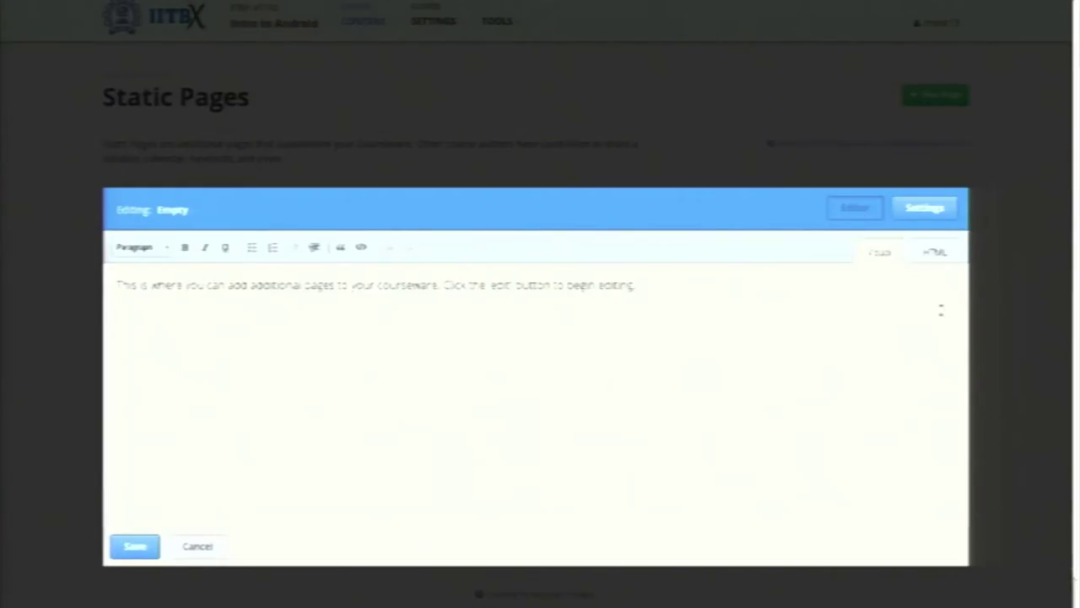
{"action": "left_click", "coordinate": [920, 214]}
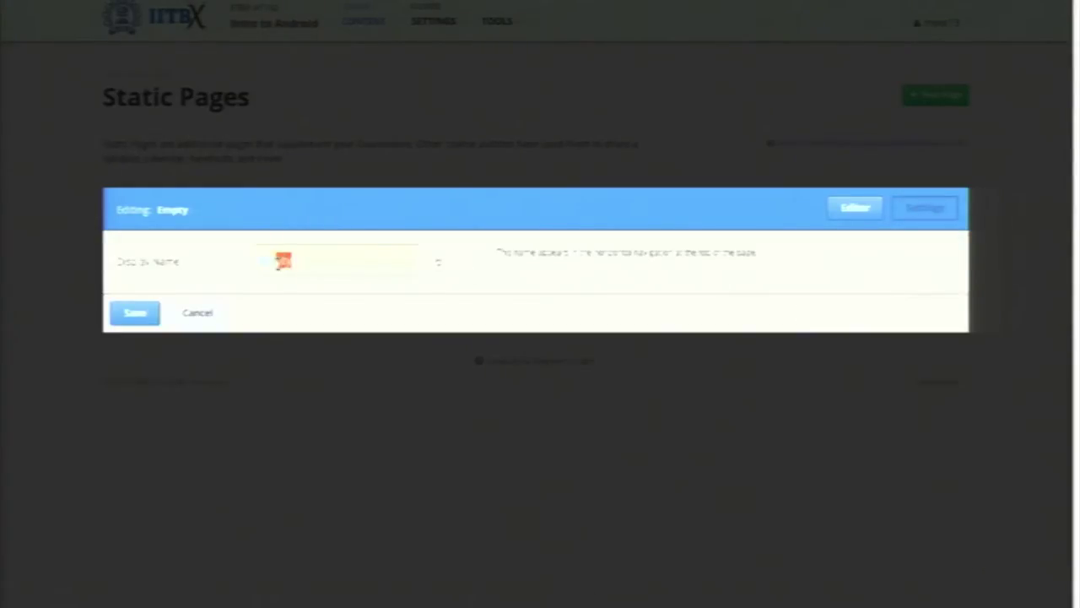
{"action": "left_click_drag", "start_coordinate": [275, 263], "coordinate": [253, 263]}
{"action": "key", "text": "BackSpace"}
{"action": "left_click", "coordinate": [152, 313]}
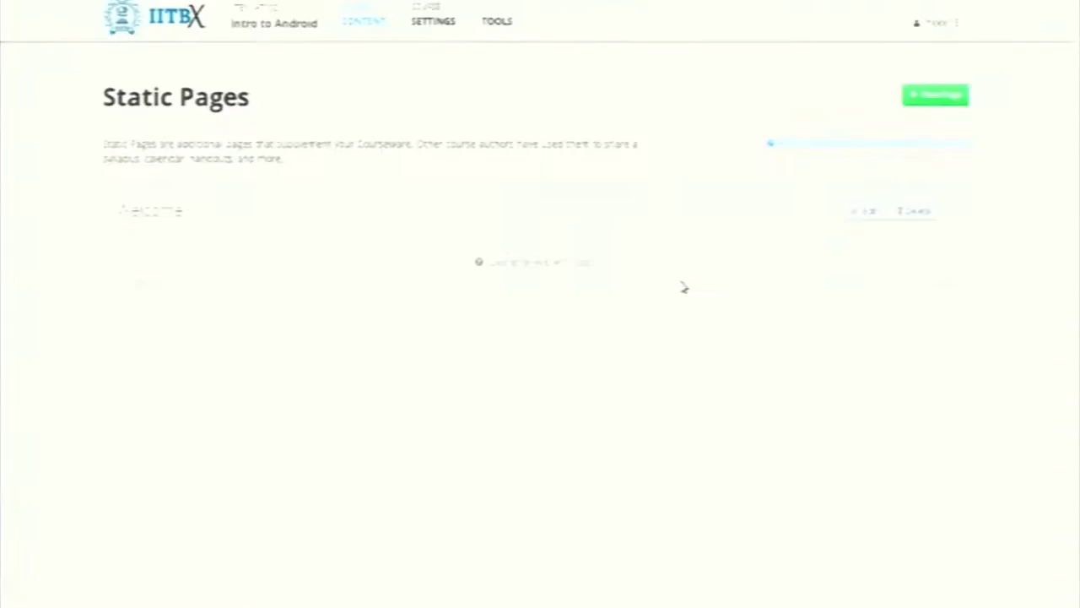
Create a second static page and rename it from Empty to Calendar
{"action": "left_click", "coordinate": [952, 99]}
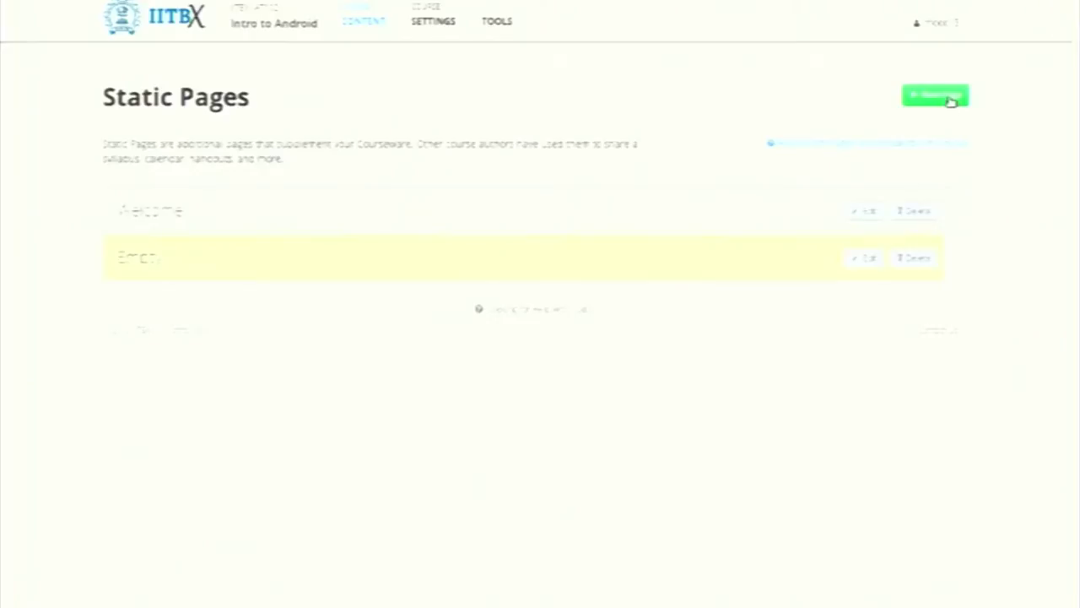
{"action": "left_click", "coordinate": [860, 261]}
{"action": "left_click", "coordinate": [896, 258]}
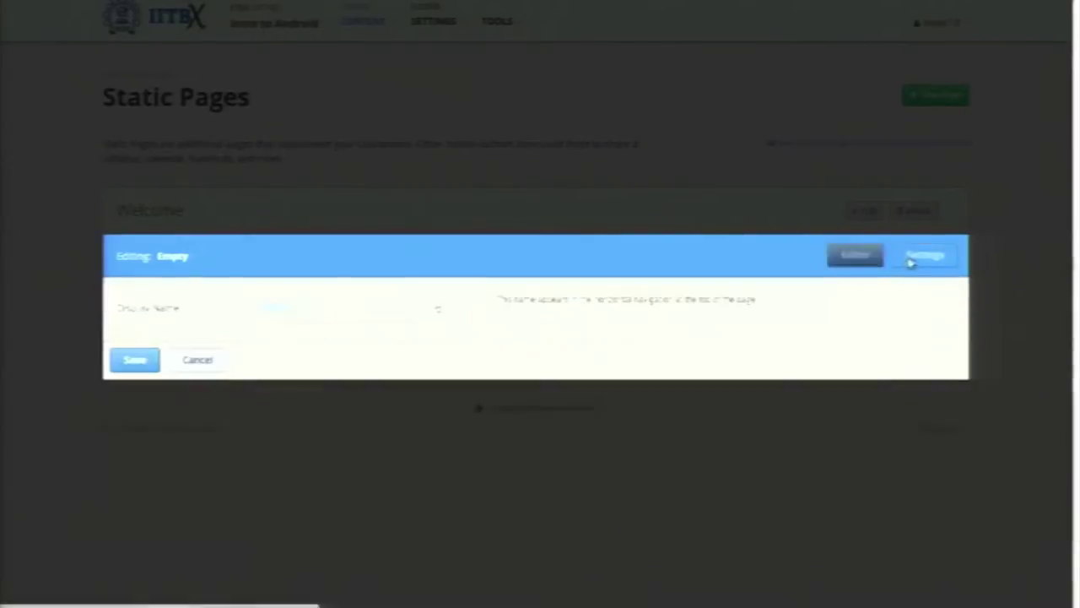
{"action": "double_click", "coordinate": [276, 308]}
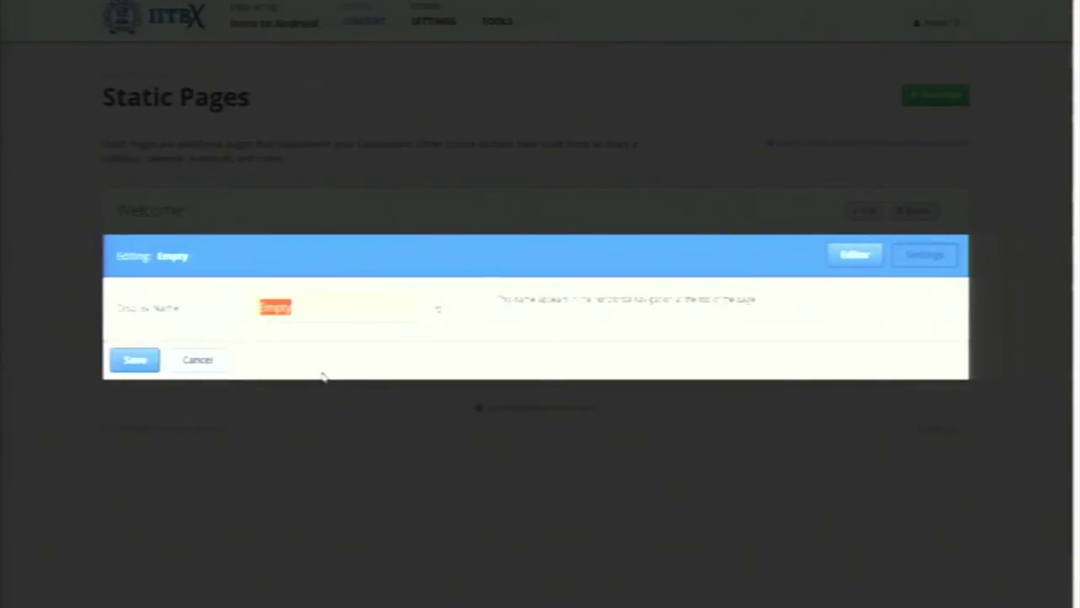
{"action": "key", "text": "BackSpace"}
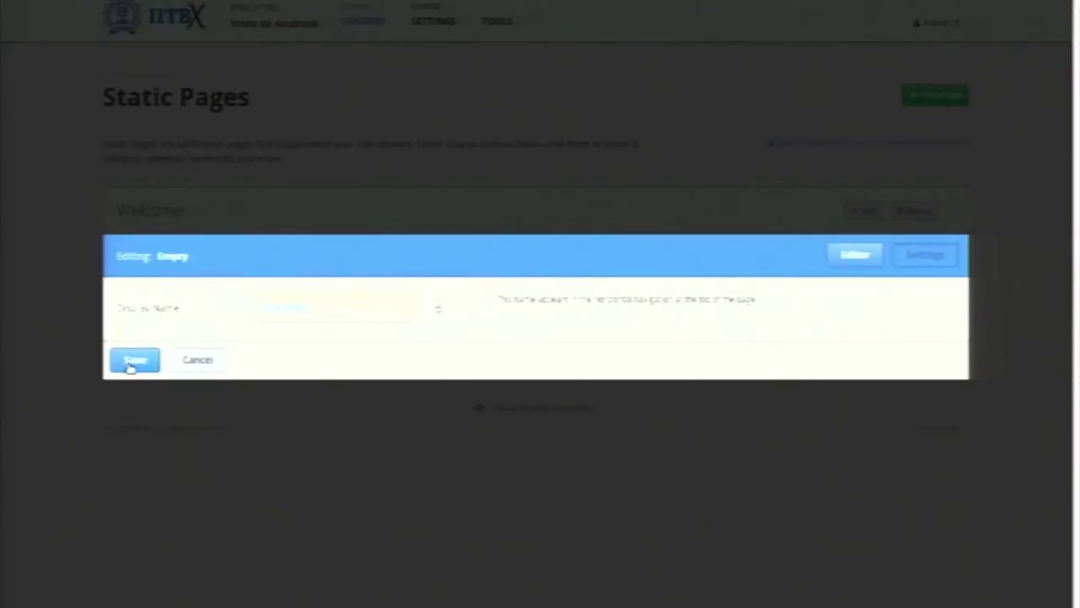
{"action": "left_click", "coordinate": [134, 363]}
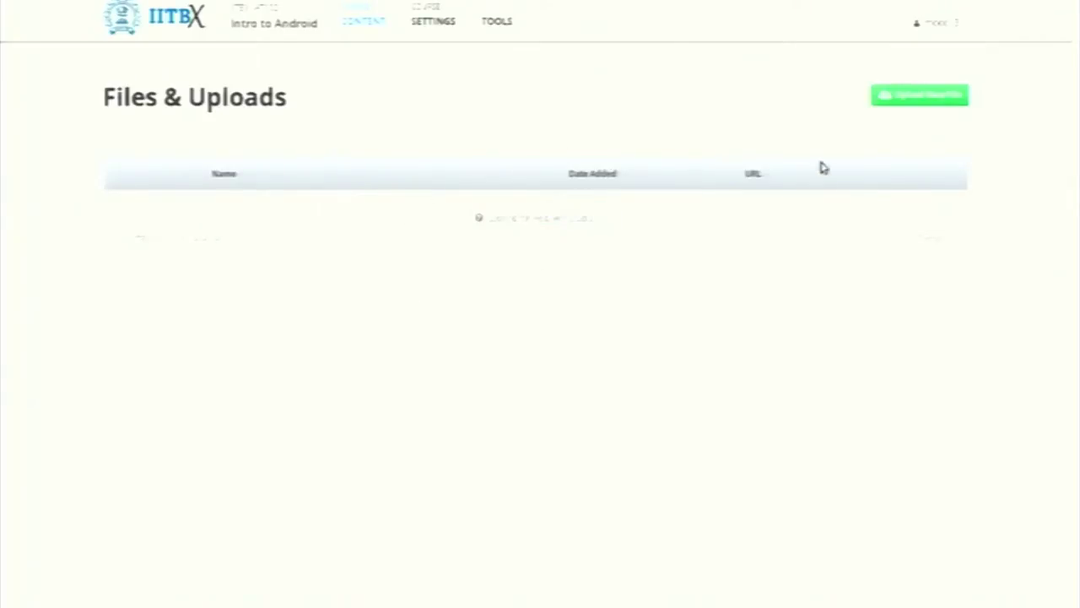
Upload the Android course image to Files & Uploads
{"action": "left_click", "coordinate": [906, 98]}
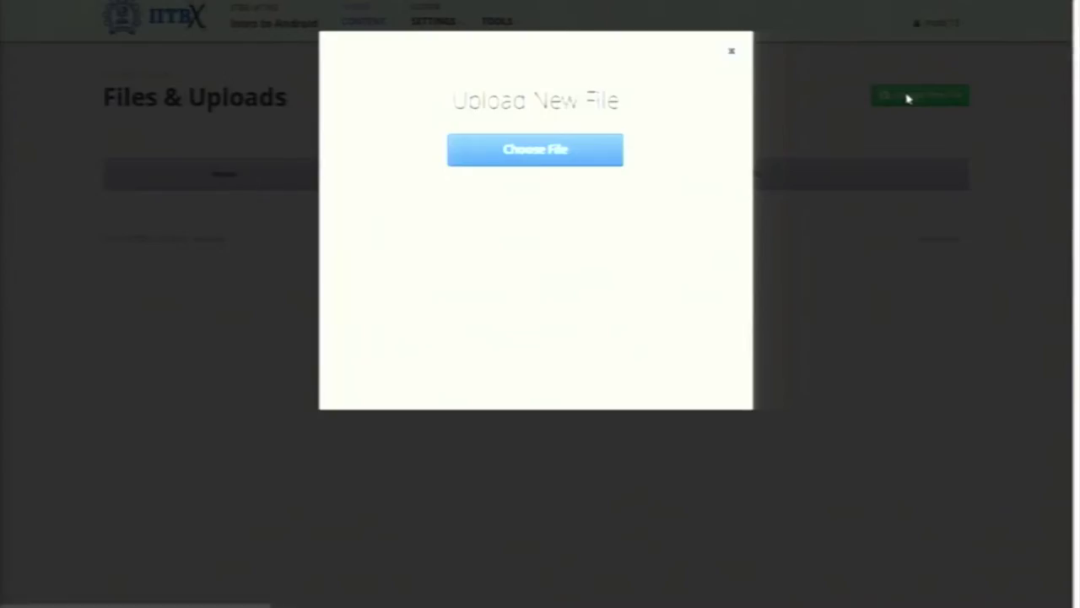
{"action": "left_click", "coordinate": [552, 152]}
{"action": "scroll", "coordinate": [516, 364], "scroll_direction": "down", "scroll_amount": 10}
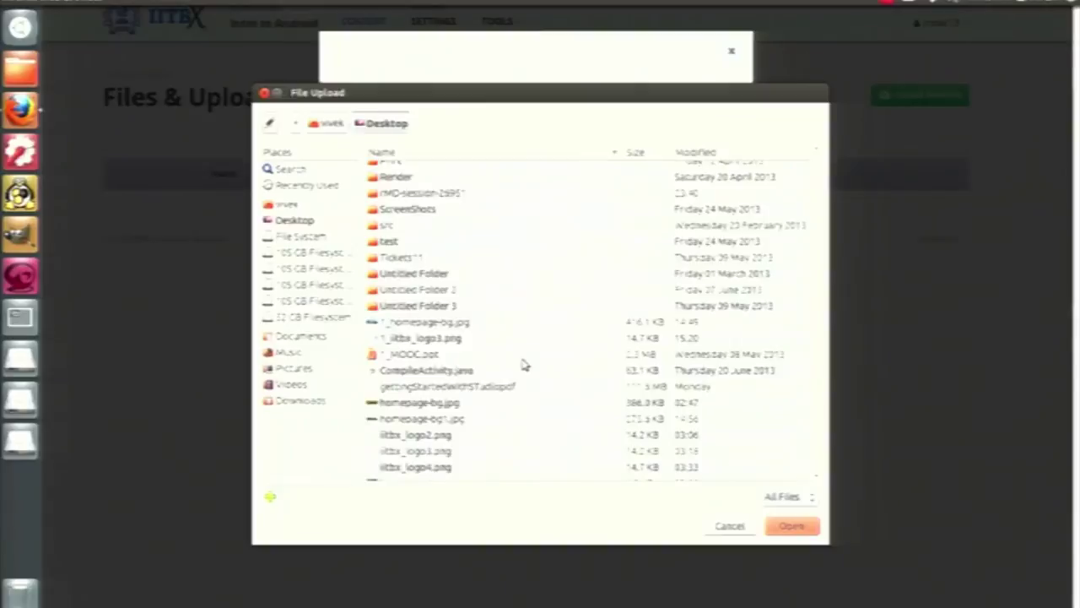
{"action": "double_click", "coordinate": [485, 401]}
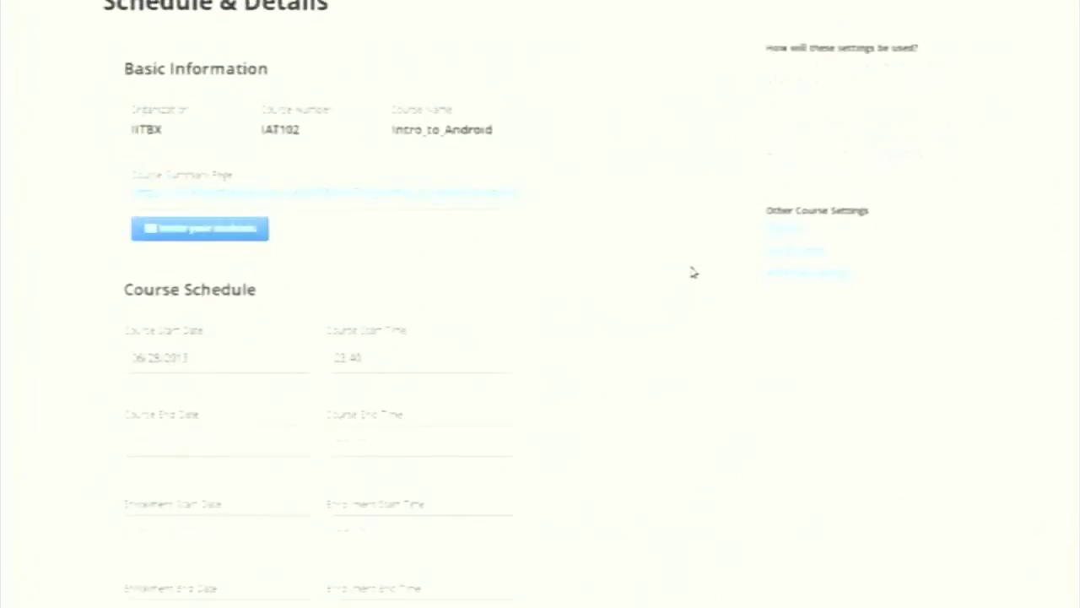
{"action": "scroll", "coordinate": [694, 280], "scroll_direction": "down", "scroll_amount": 5}
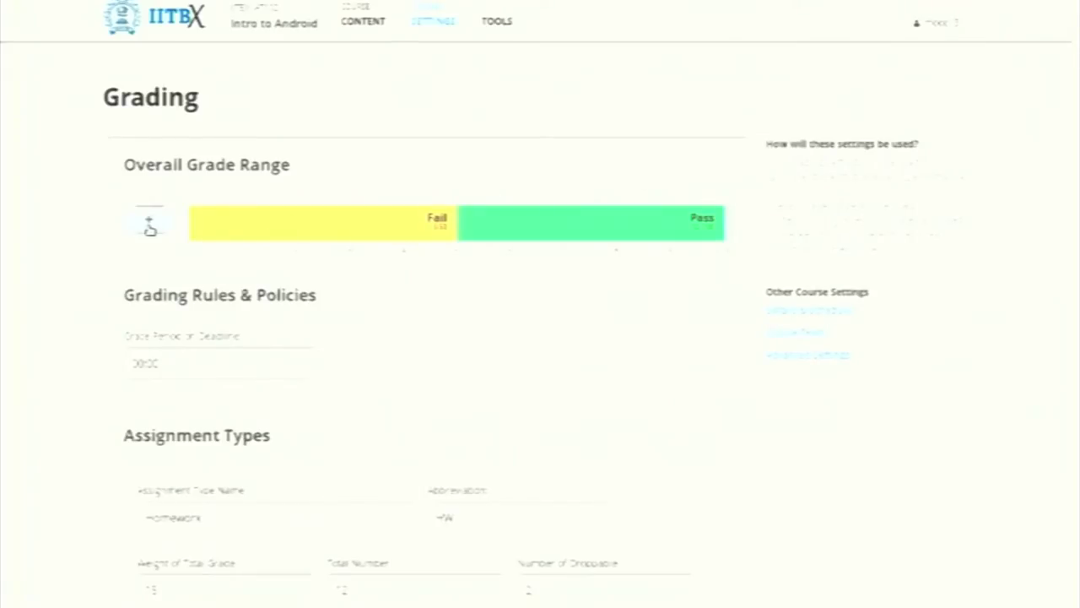
Add three grade bands to make F, D, C, B and A, then move the F boundary left
{"action": "left_click", "coordinate": [149, 226]}
{"action": "left_click", "coordinate": [151, 224]}
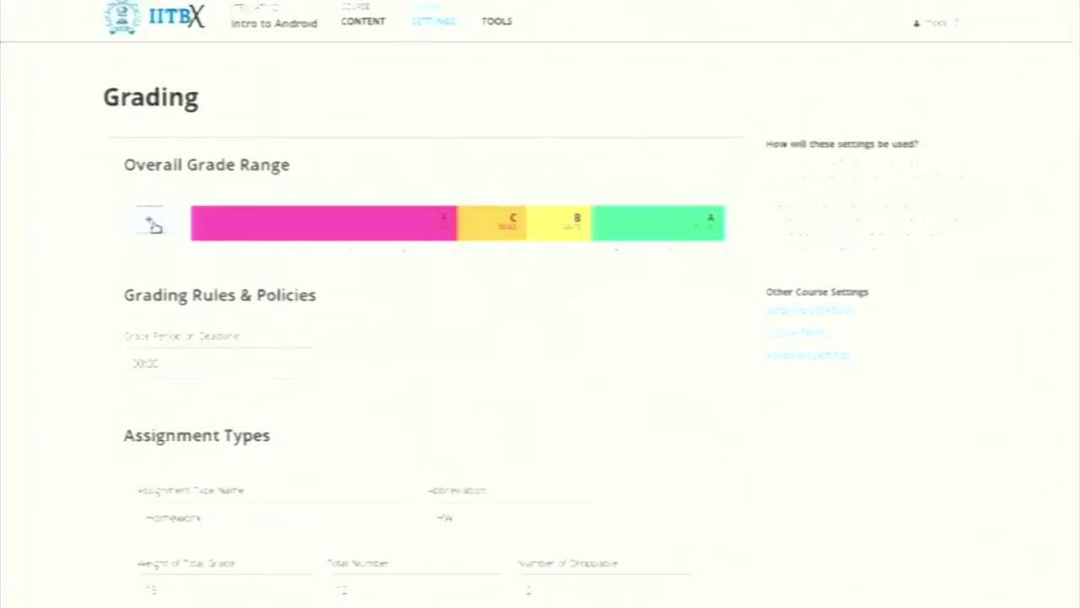
{"action": "left_click", "coordinate": [153, 224]}
{"action": "left_click_drag", "start_coordinate": [432, 229], "coordinate": [296, 229]}
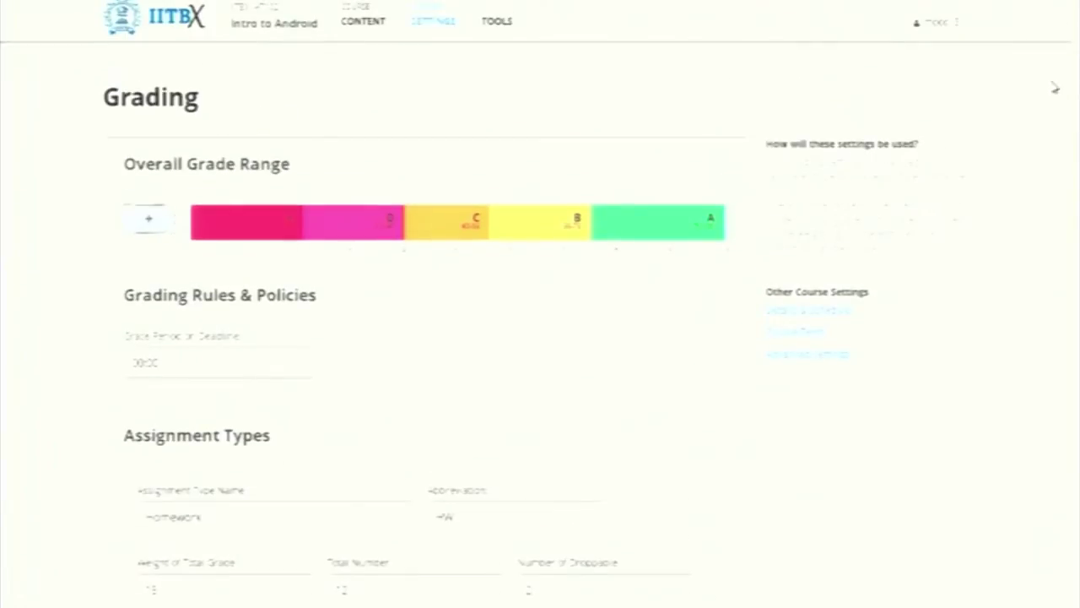
{"action": "left_click", "coordinate": [452, 20]}
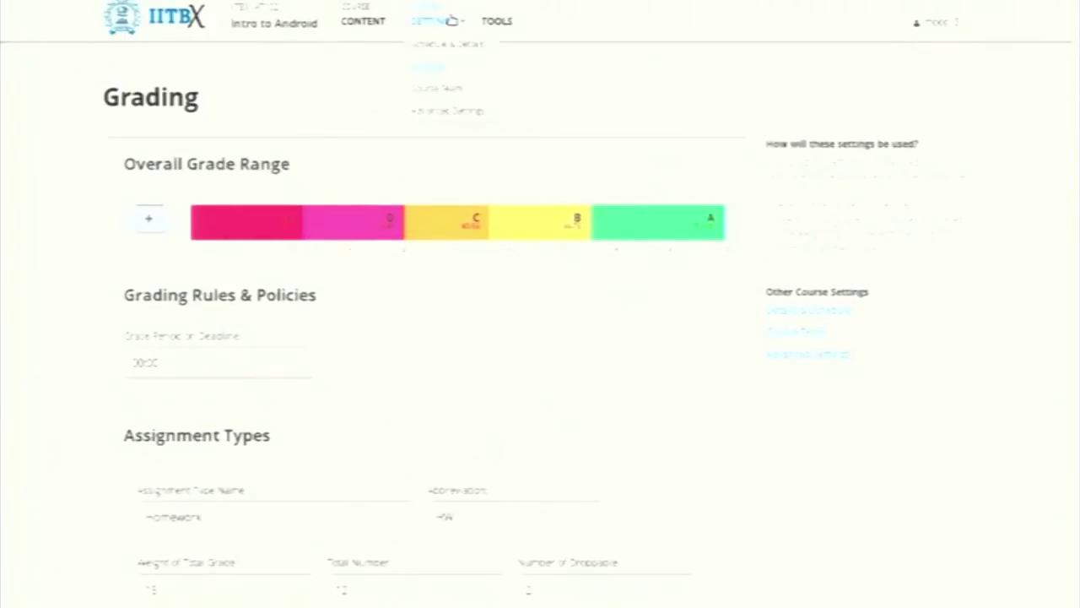
On the Course Team page, add a new team member using their e-mail address
{"action": "left_click", "coordinate": [447, 94]}
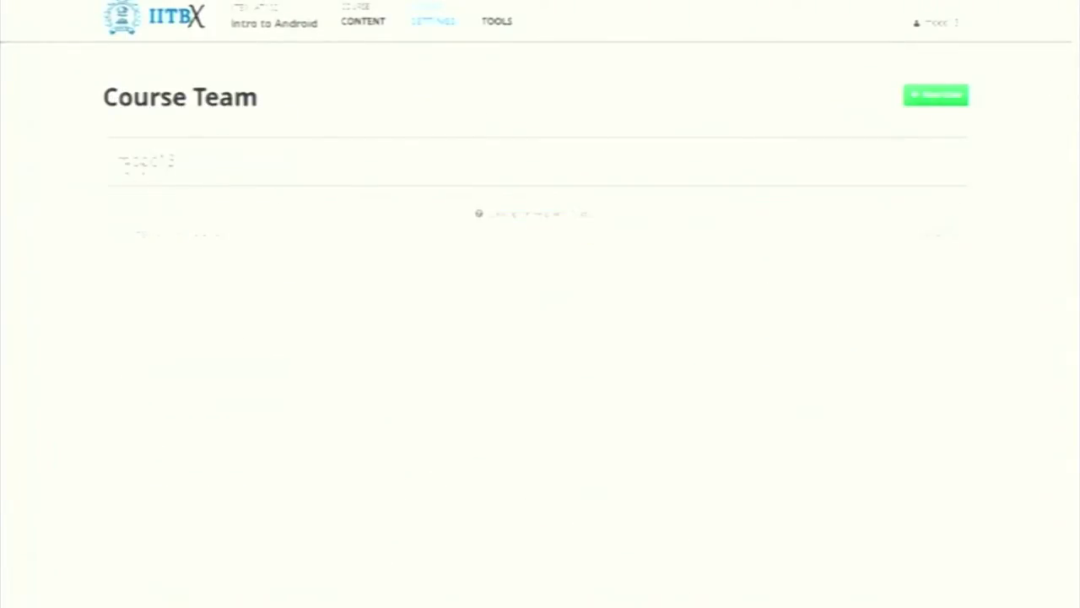
{"action": "left_click", "coordinate": [936, 96]}
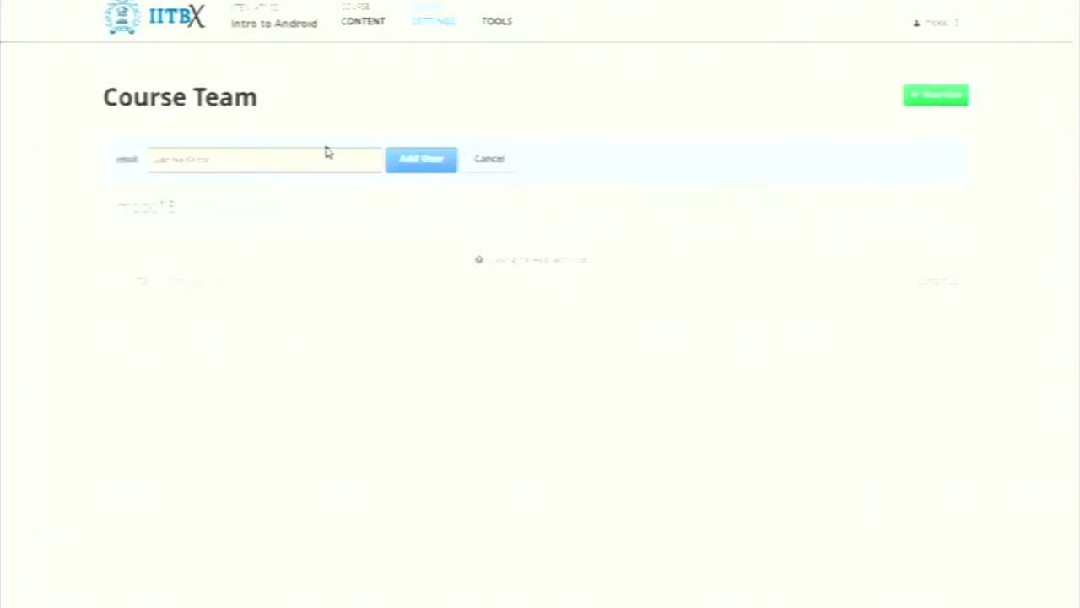
{"action": "left_click", "coordinate": [415, 161]}
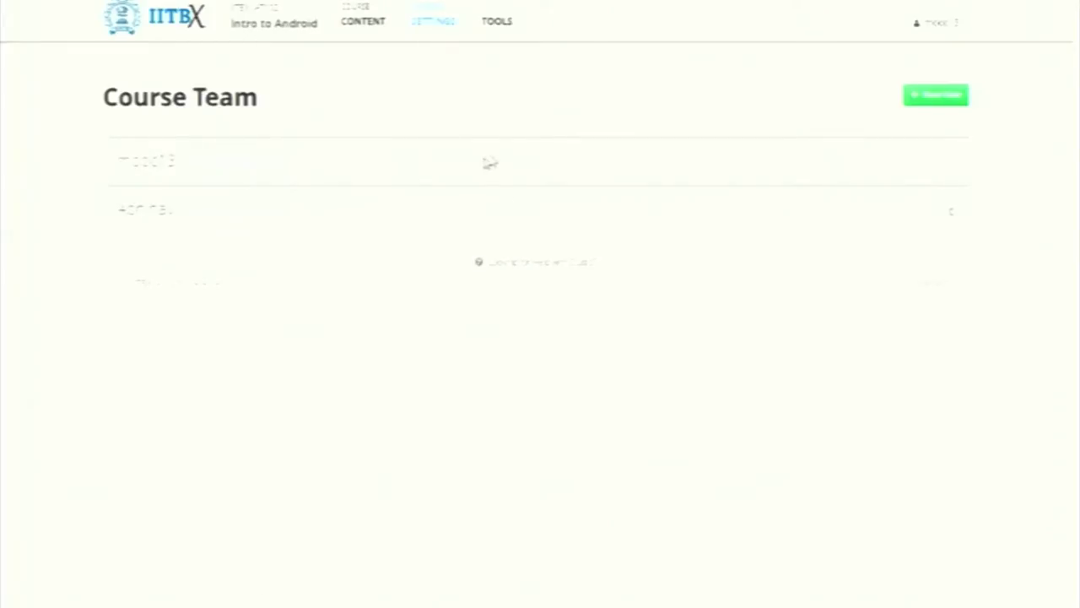
{"action": "left_click", "coordinate": [456, 22]}
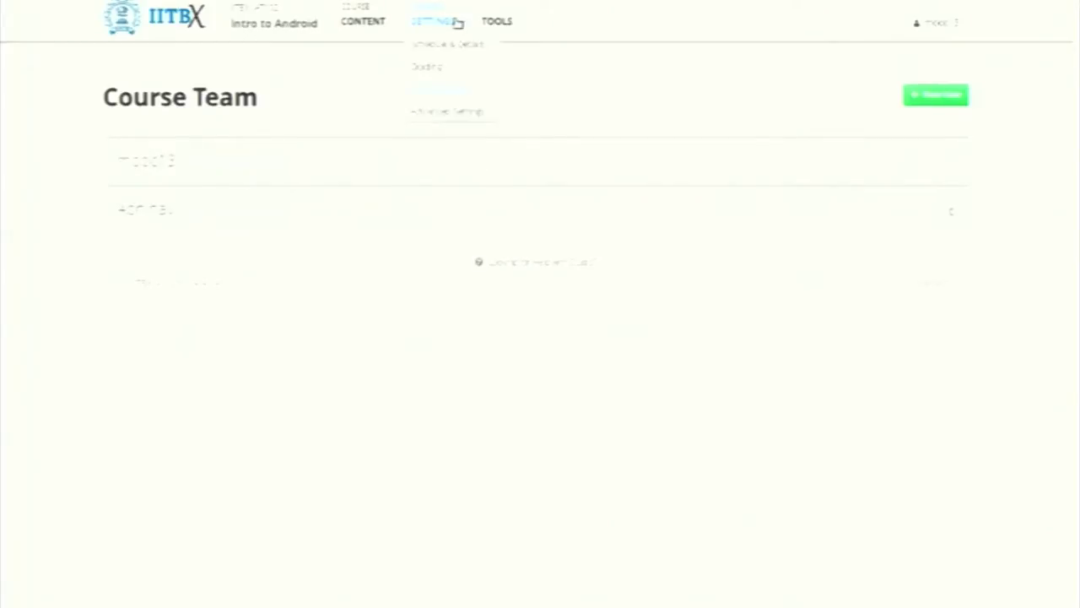
Browse the Advanced Settings policy keys and values, then return to the top of the page
{"action": "left_click", "coordinate": [451, 115]}
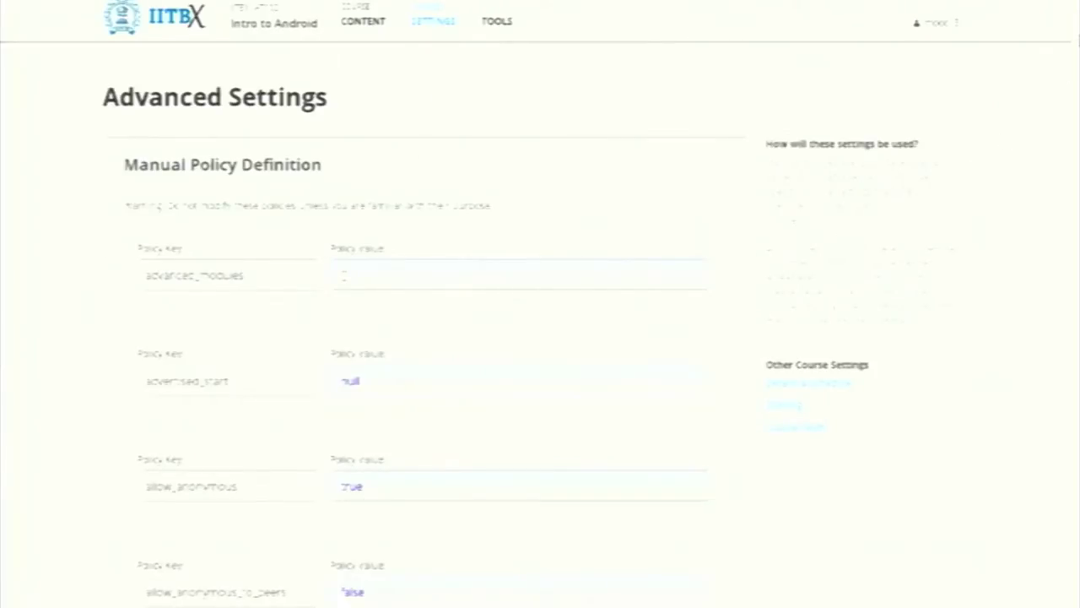
{"action": "scroll", "coordinate": [540, 304], "scroll_direction": "down", "scroll_amount": 8}
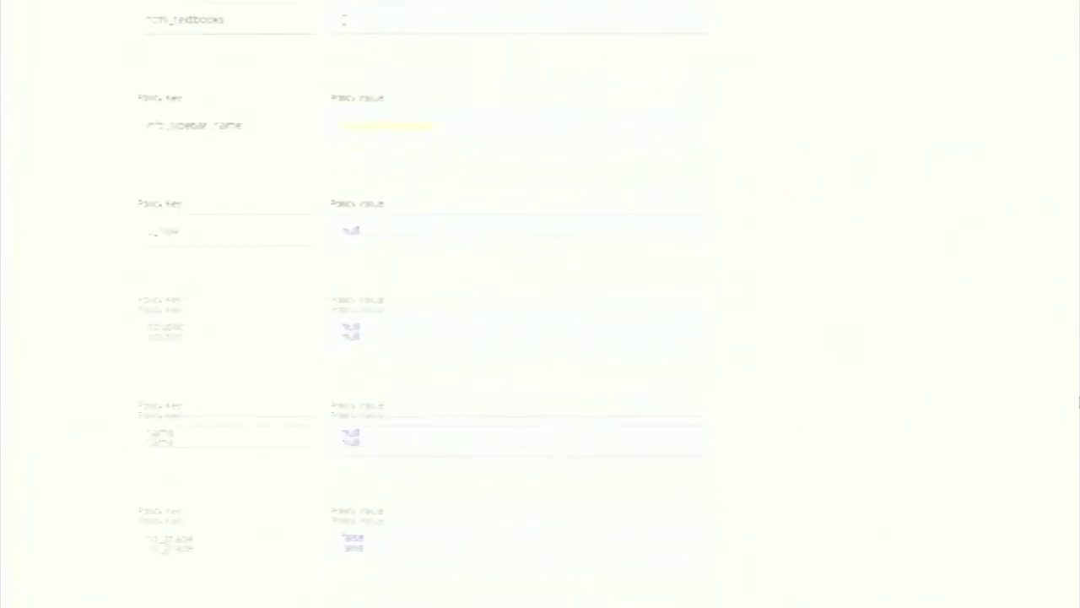
{"action": "key", "text": "Home"}
{"action": "left_click", "coordinate": [450, 28]}
{"action": "left_click", "coordinate": [514, 26]}
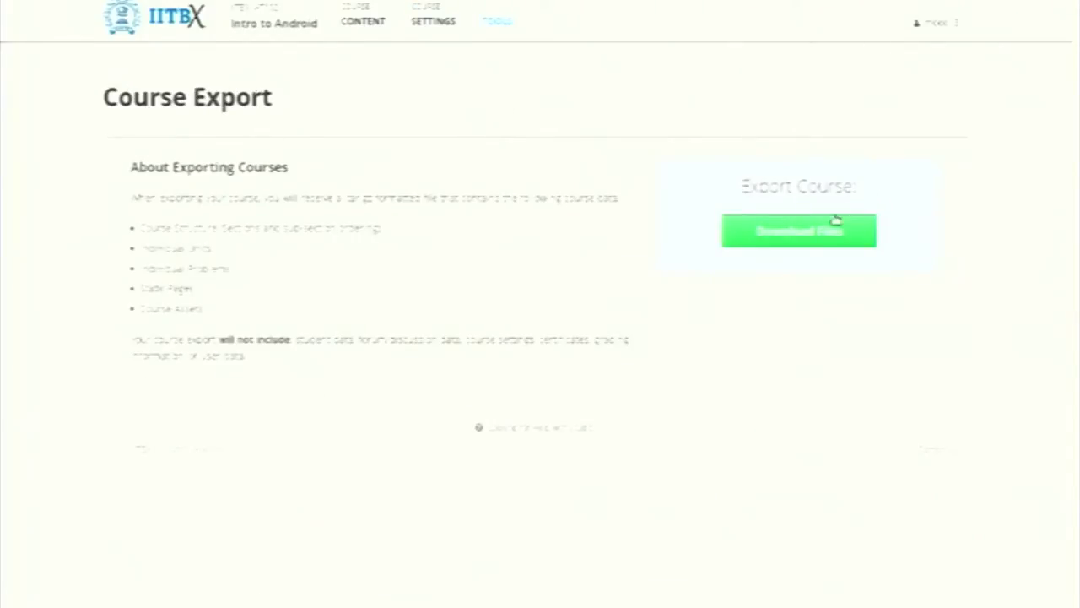
Reach the Intro to Android Course Export page from the Tools menu
{"action": "left_click", "coordinate": [510, 23]}
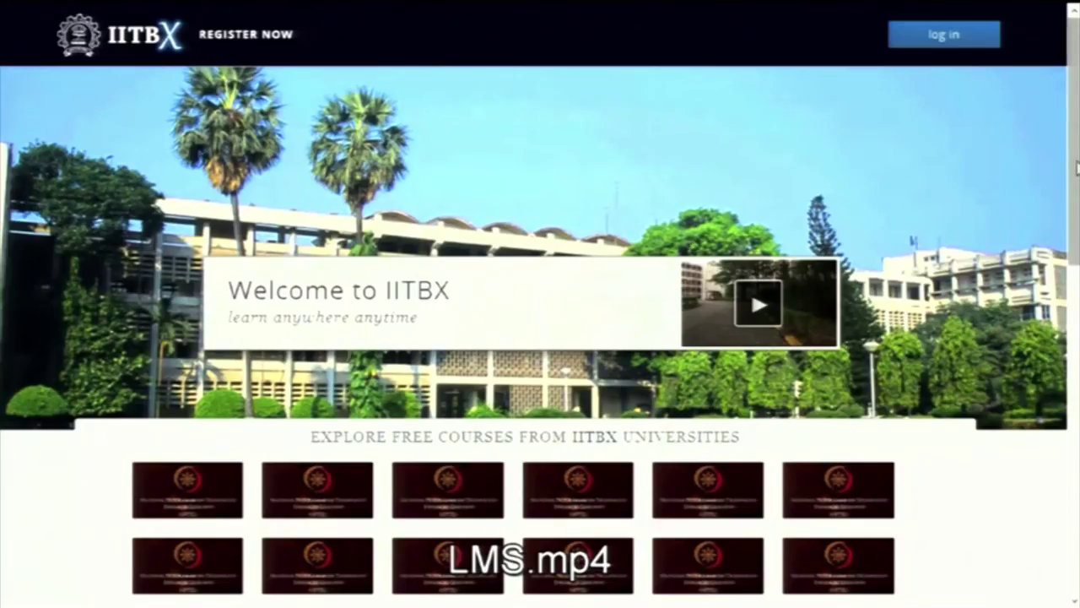
Browse the IITBX home page's course list and welcome video, then go to the log-in page
{"action": "scroll", "coordinate": [540, 303], "scroll_direction": "down", "scroll_amount": 5}
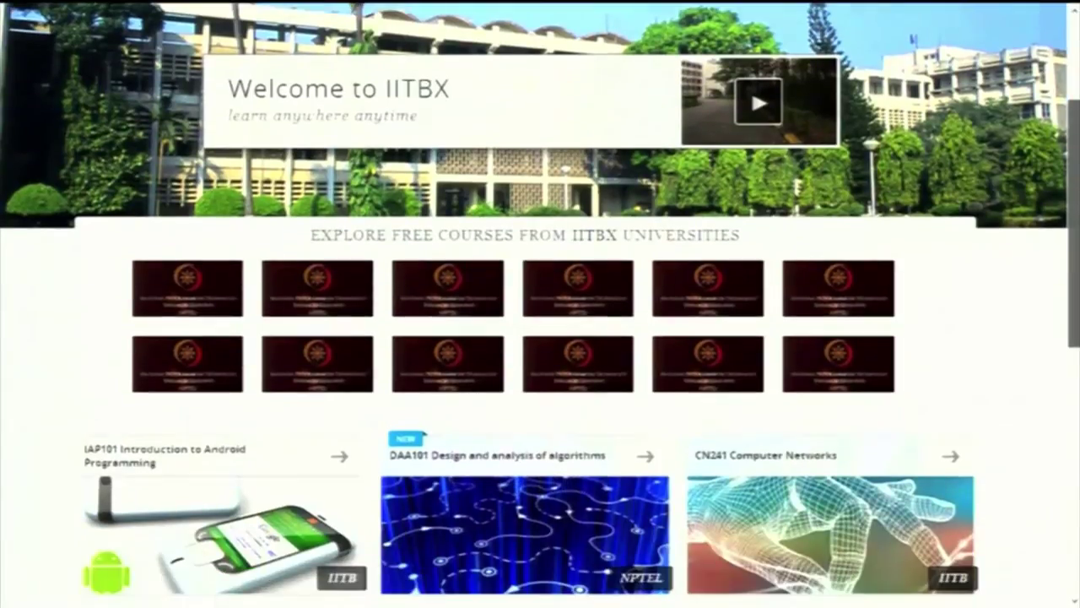
{"action": "scroll", "coordinate": [540, 304], "scroll_direction": "down", "scroll_amount": 5}
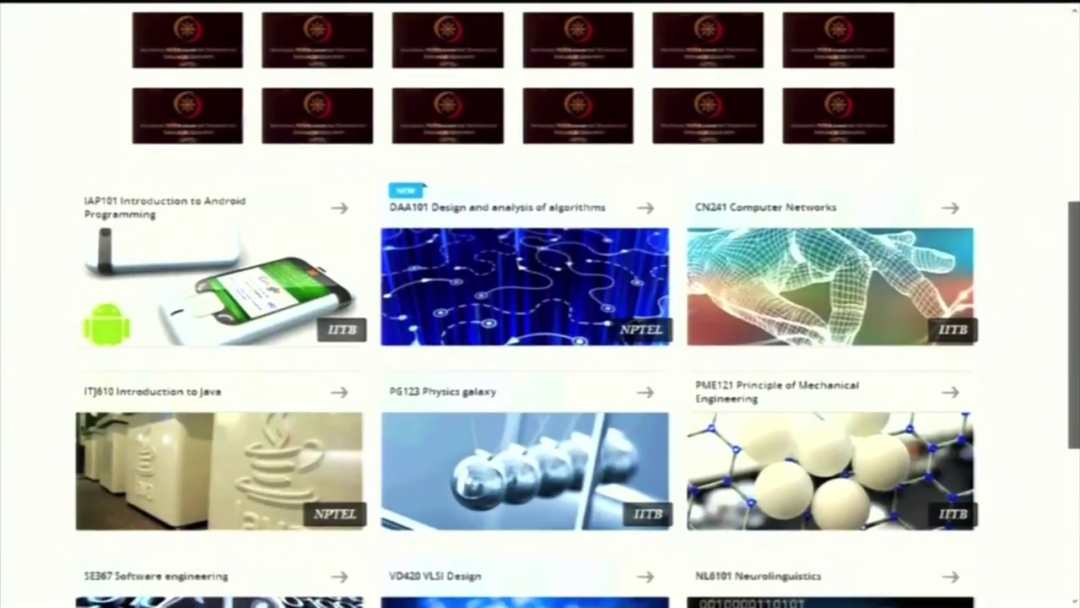
{"action": "scroll", "coordinate": [540, 303], "scroll_direction": "down", "scroll_amount": 5}
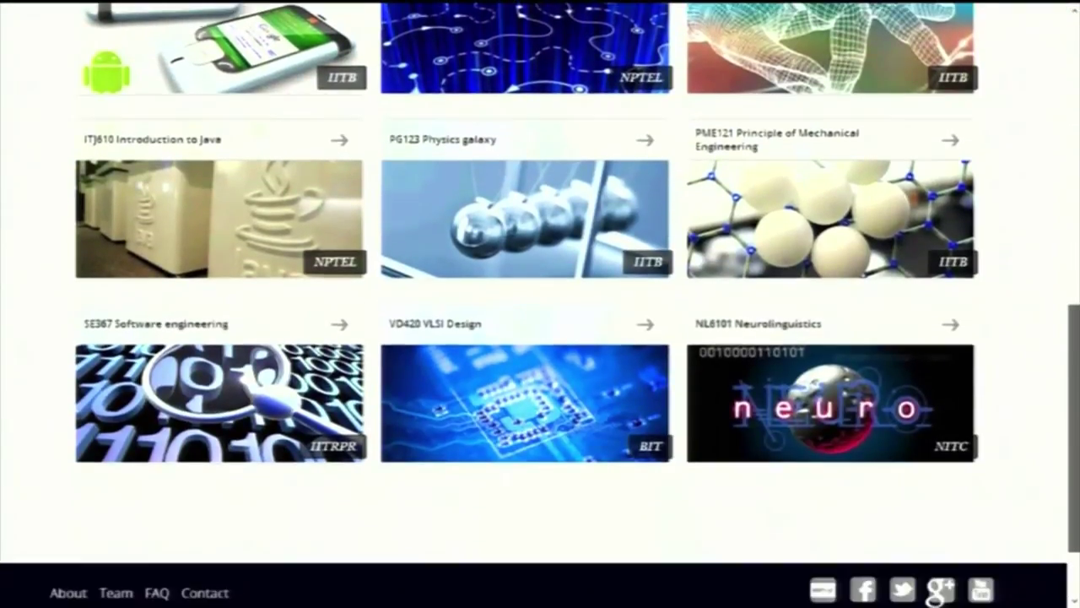
{"action": "scroll", "coordinate": [540, 303], "scroll_direction": "down", "scroll_amount": 2}
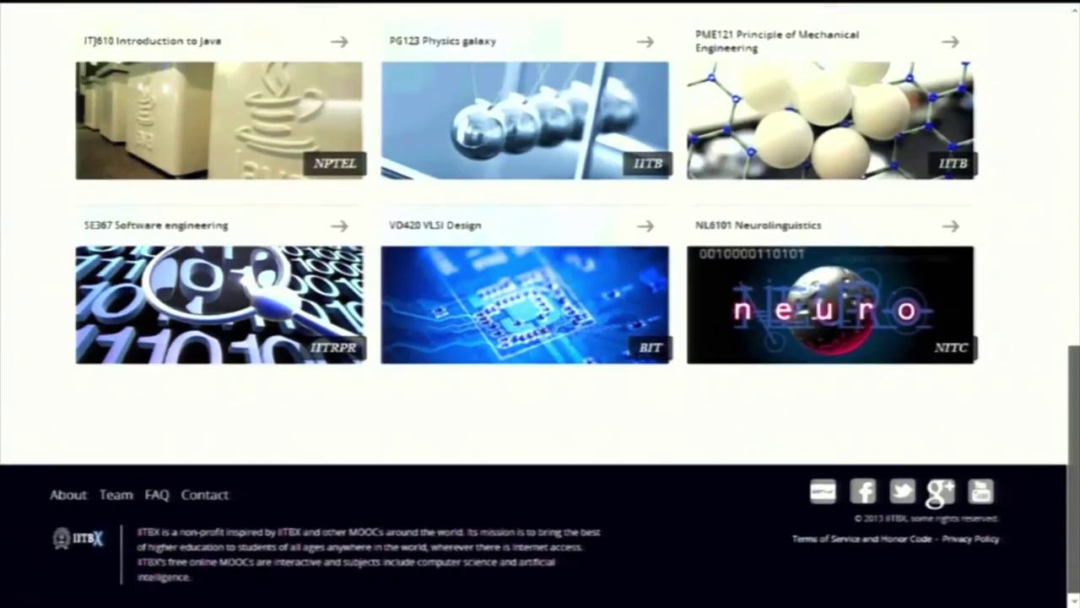
{"action": "scroll", "coordinate": [540, 304], "scroll_direction": "up", "scroll_amount": 4}
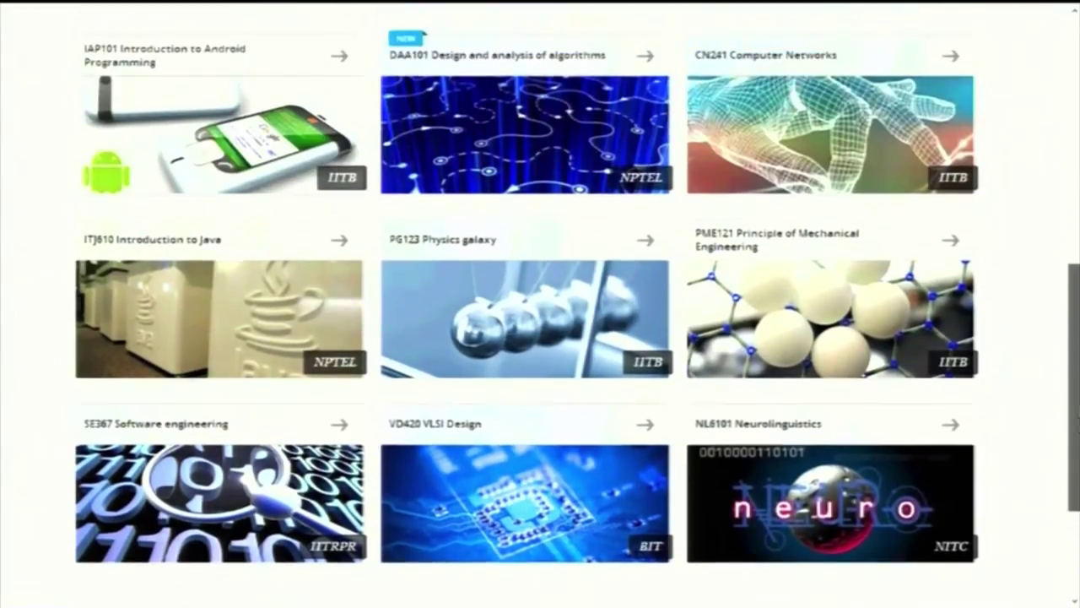
{"action": "scroll", "coordinate": [540, 304], "scroll_direction": "up", "scroll_amount": 8}
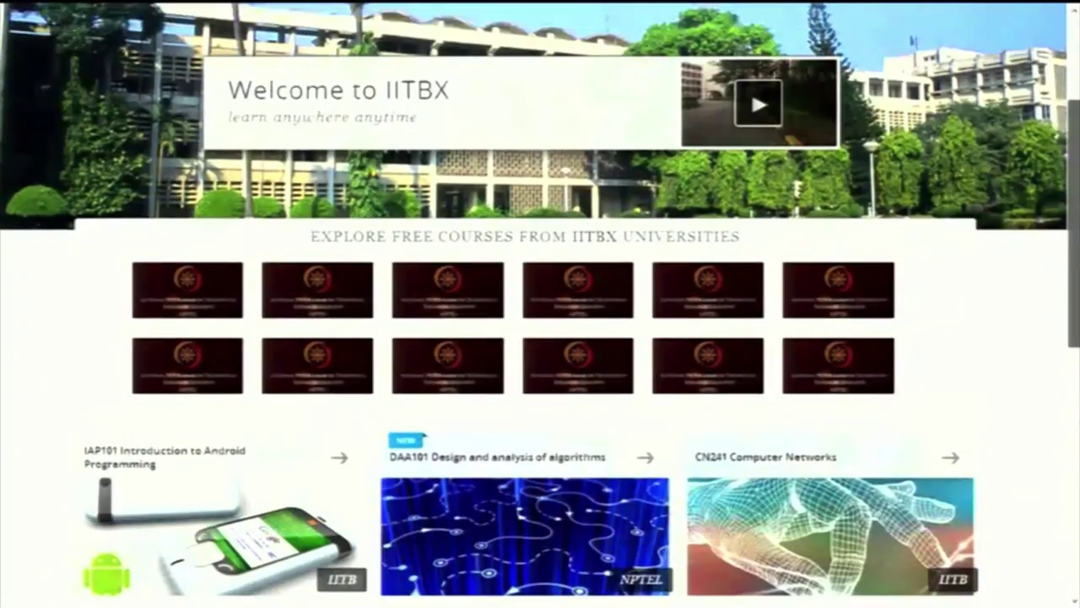
{"action": "scroll", "coordinate": [793, 321], "scroll_direction": "up", "scroll_amount": 4}
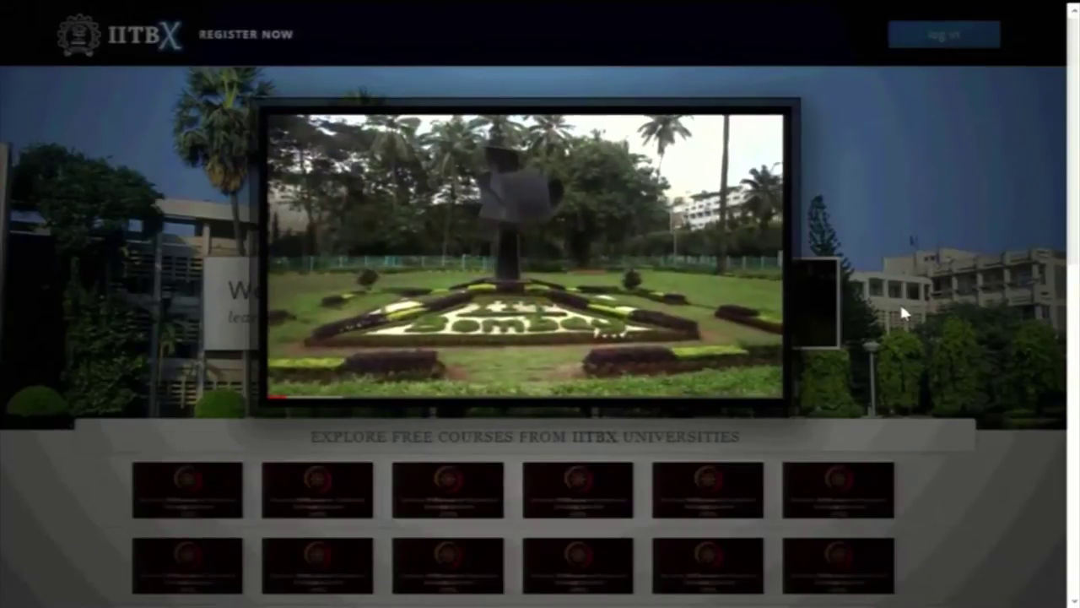
{"action": "left_click", "coordinate": [901, 314]}
{"action": "left_click", "coordinate": [944, 34]}
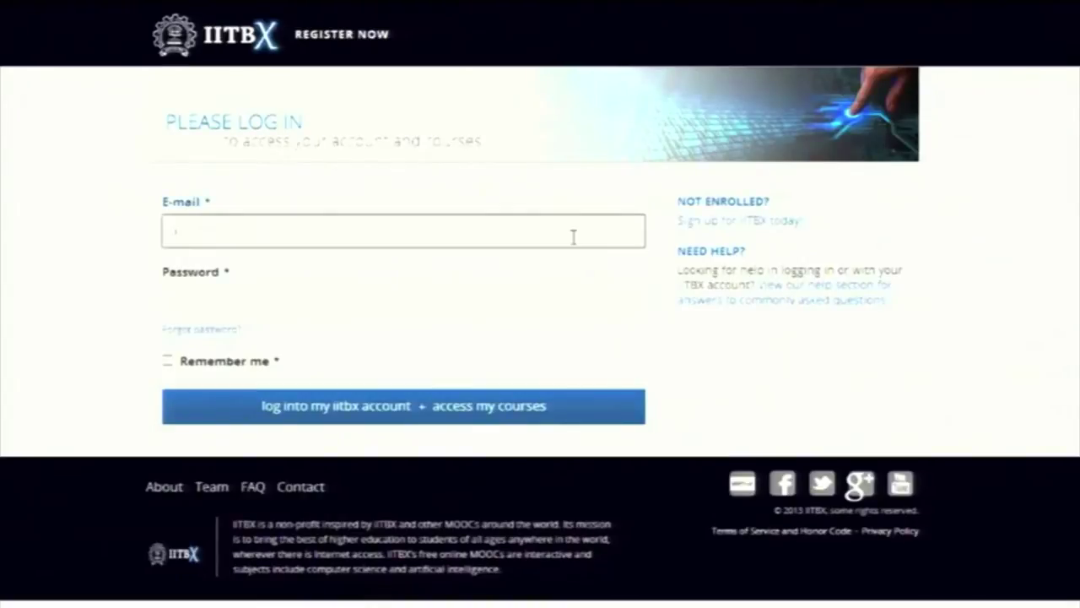
Sign in to IITBX LMS and go to the Find Courses catalogue
{"action": "left_click", "coordinate": [514, 303]}
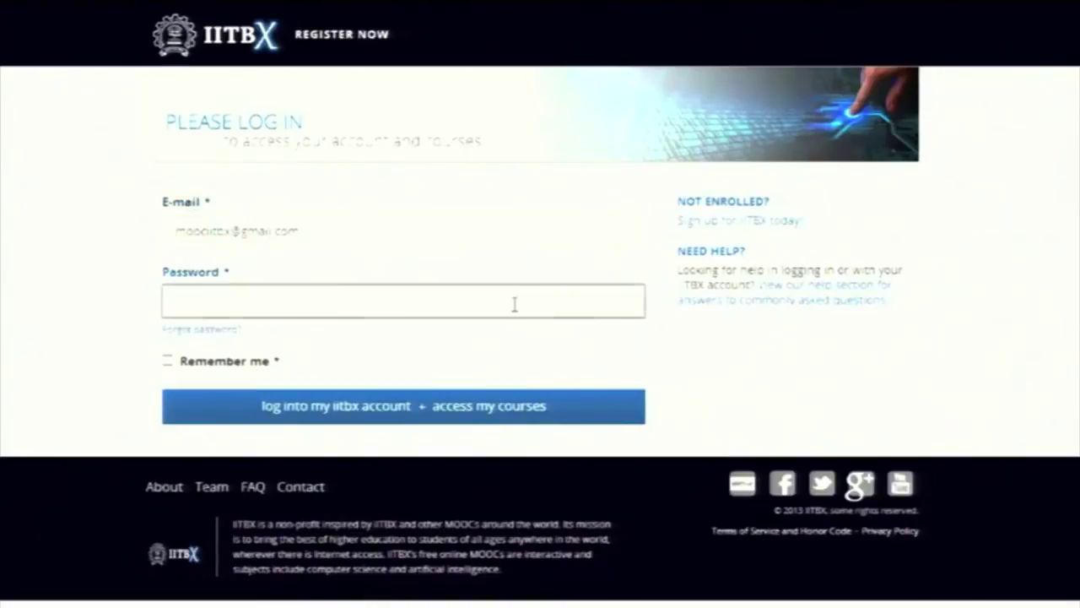
{"action": "left_click", "coordinate": [499, 407]}
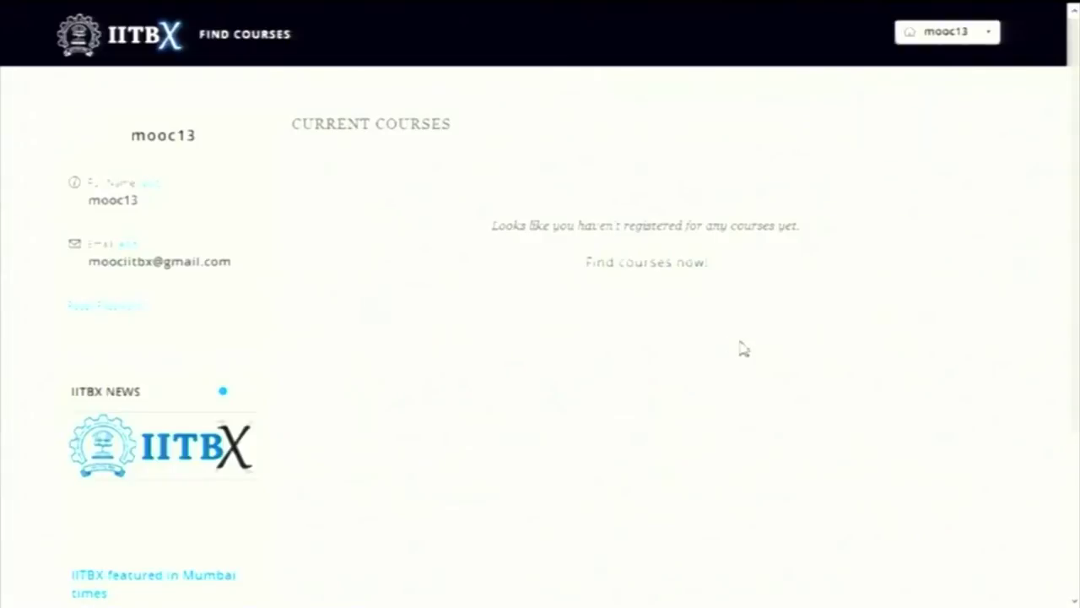
{"action": "left_click", "coordinate": [676, 267]}
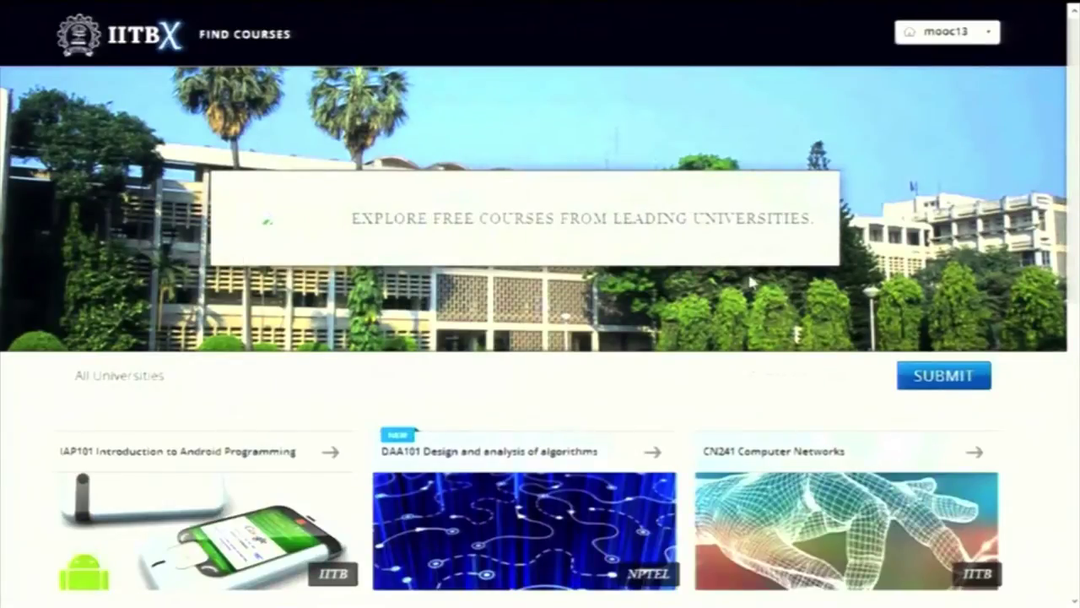
{"action": "scroll", "coordinate": [751, 282], "scroll_direction": "down", "scroll_amount": 2}
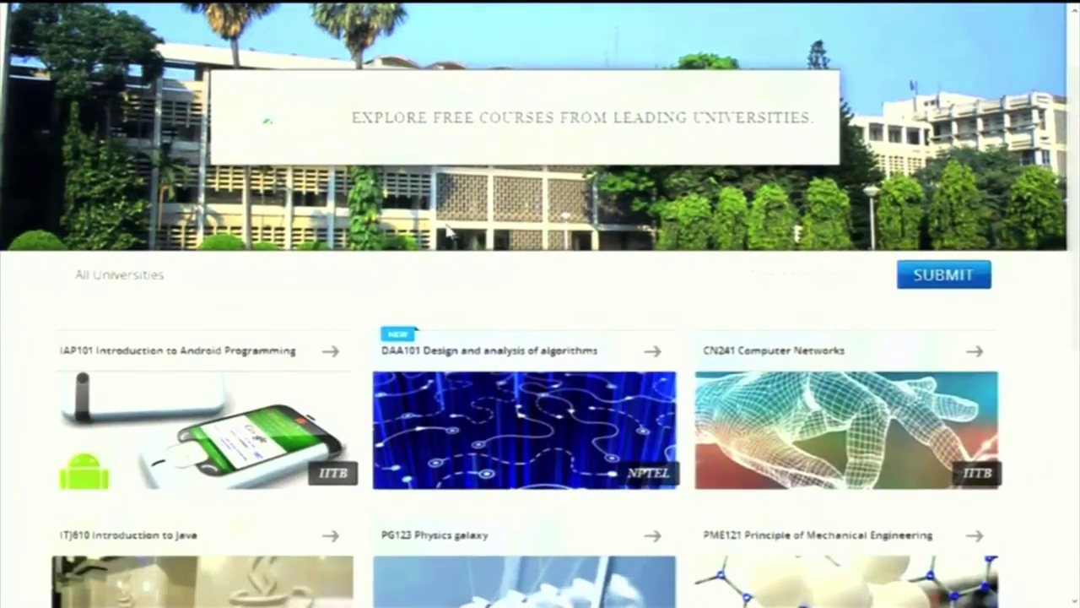
Filter courses by IITB and then NPTEL, search 'intro', and open IAP101 Introduction to Android Programming
{"action": "left_click", "coordinate": [132, 295]}
{"action": "left_click", "coordinate": [89, 338]}
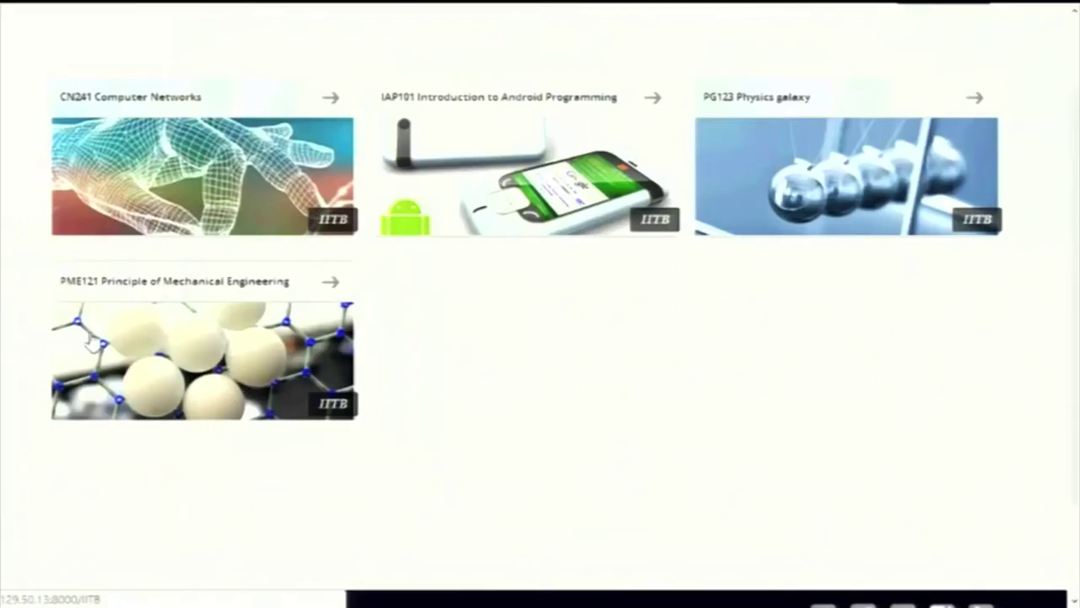
{"action": "scroll", "coordinate": [481, 176], "scroll_direction": "up", "scroll_amount": 2}
{"action": "left_click", "coordinate": [160, 103]}
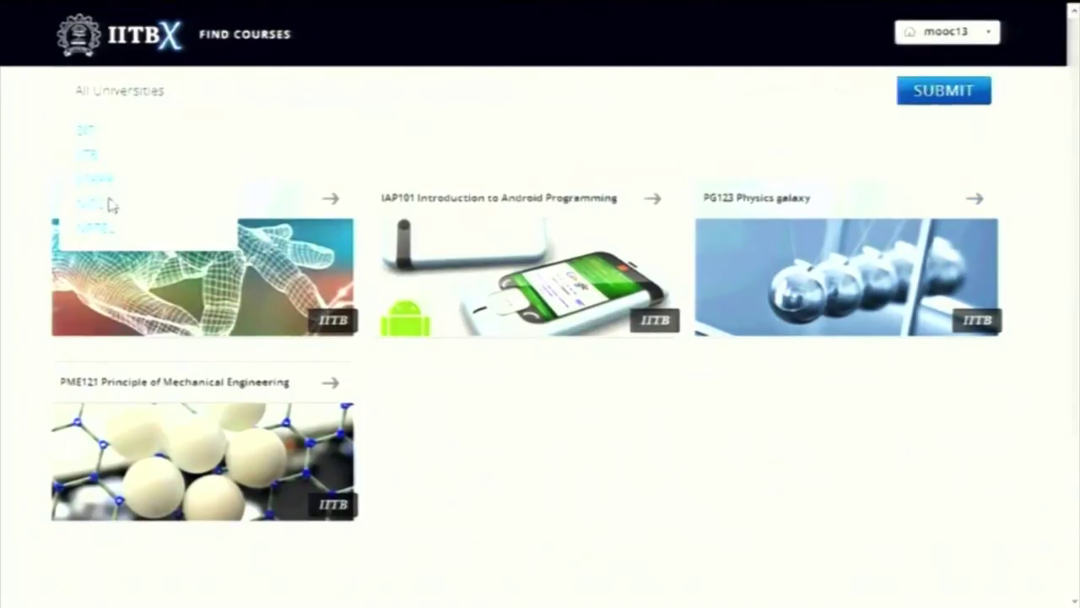
{"action": "left_click", "coordinate": [105, 230]}
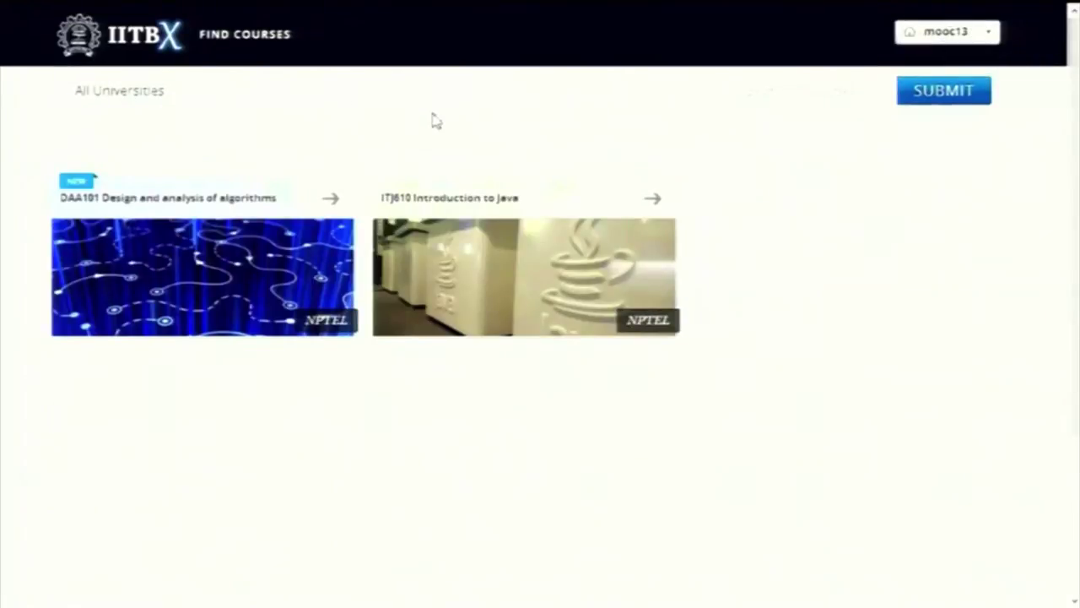
{"action": "left_click", "coordinate": [823, 93]}
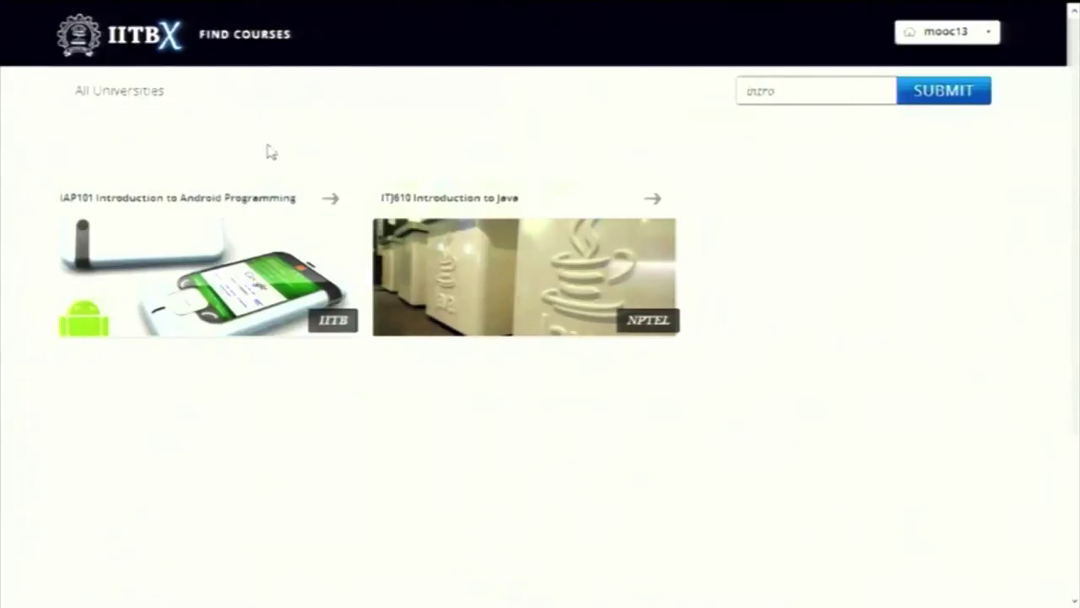
{"action": "left_click", "coordinate": [203, 249]}
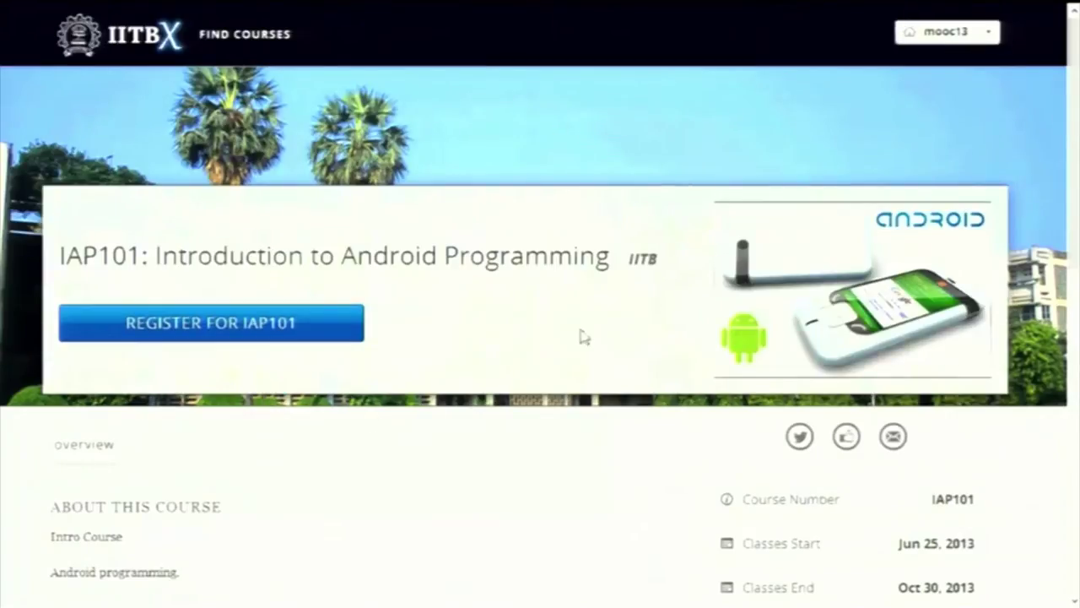
Look over the IAP101 about page and register for Introduction to Android Programming
{"action": "scroll", "coordinate": [540, 338], "scroll_direction": "down", "scroll_amount": 2}
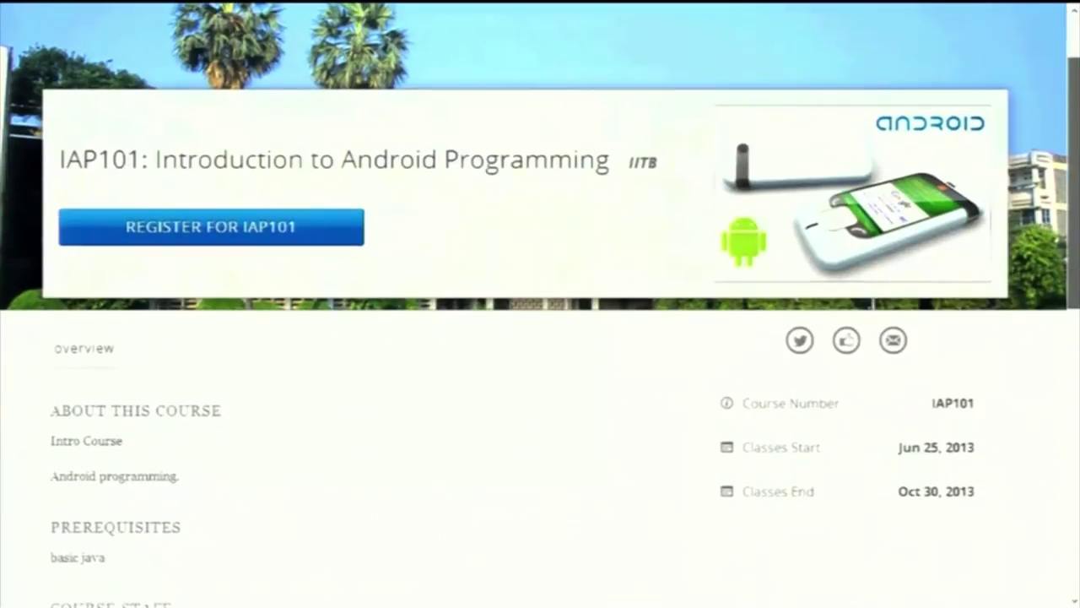
{"action": "scroll", "coordinate": [540, 337], "scroll_direction": "down", "scroll_amount": 2}
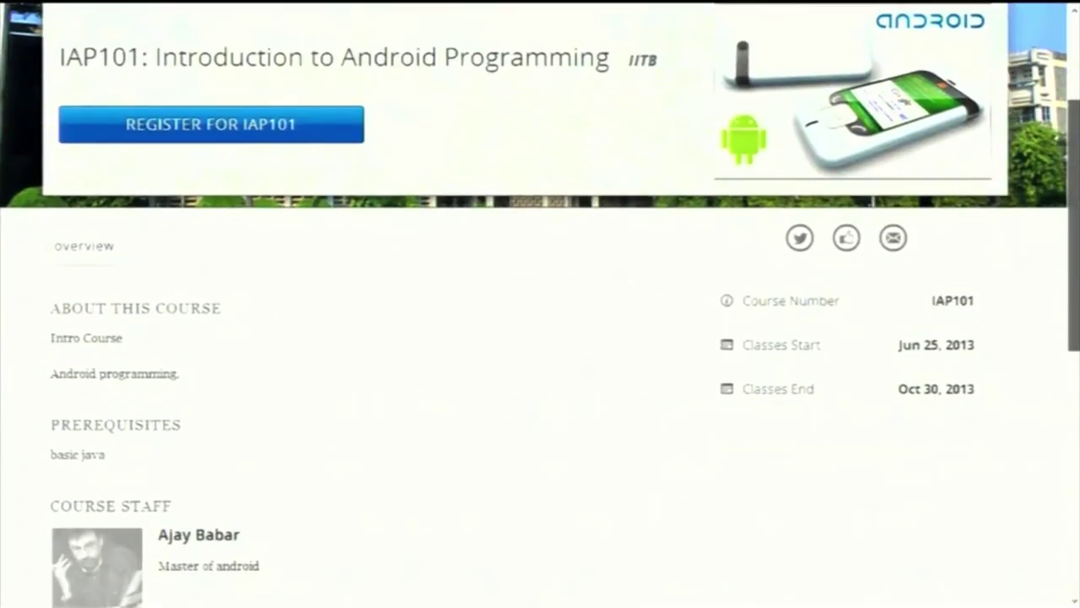
{"action": "scroll", "coordinate": [540, 338], "scroll_direction": "down", "scroll_amount": 4}
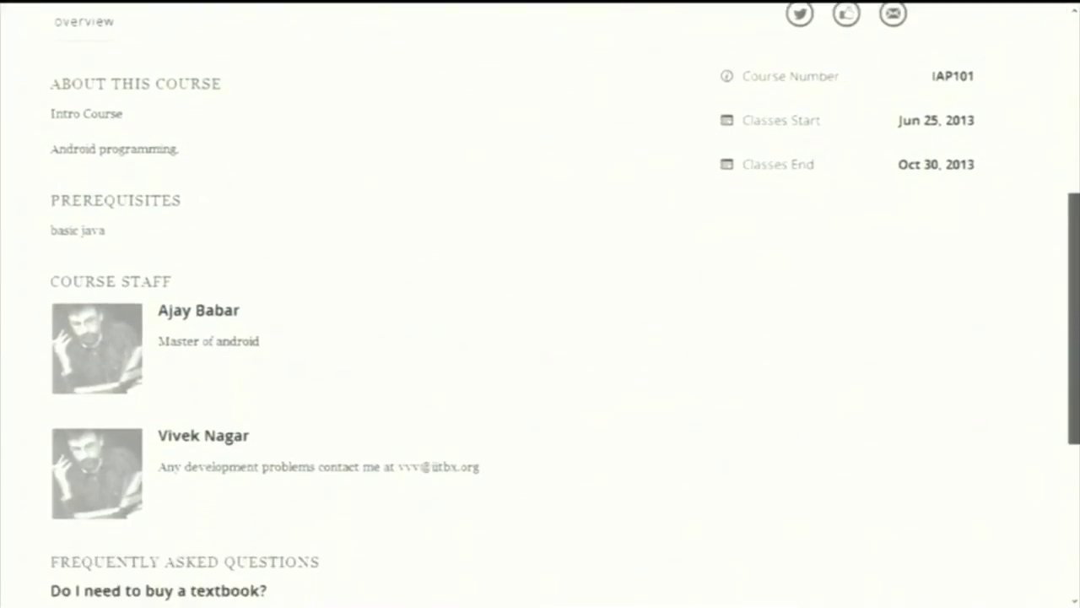
{"action": "scroll", "coordinate": [540, 337], "scroll_direction": "down", "scroll_amount": 2}
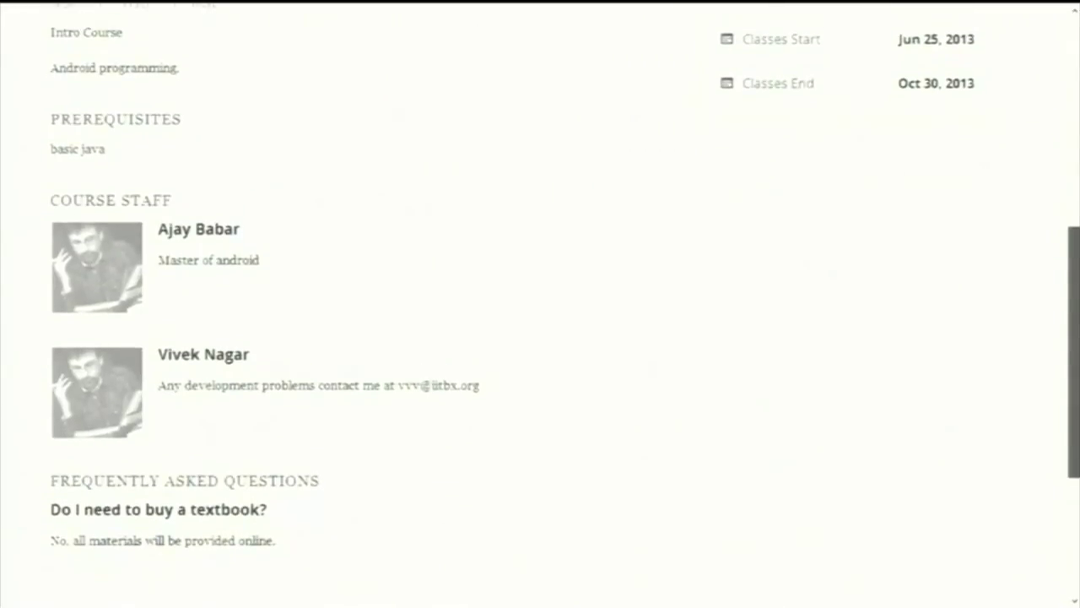
{"action": "scroll", "coordinate": [540, 338], "scroll_direction": "up", "scroll_amount": 10}
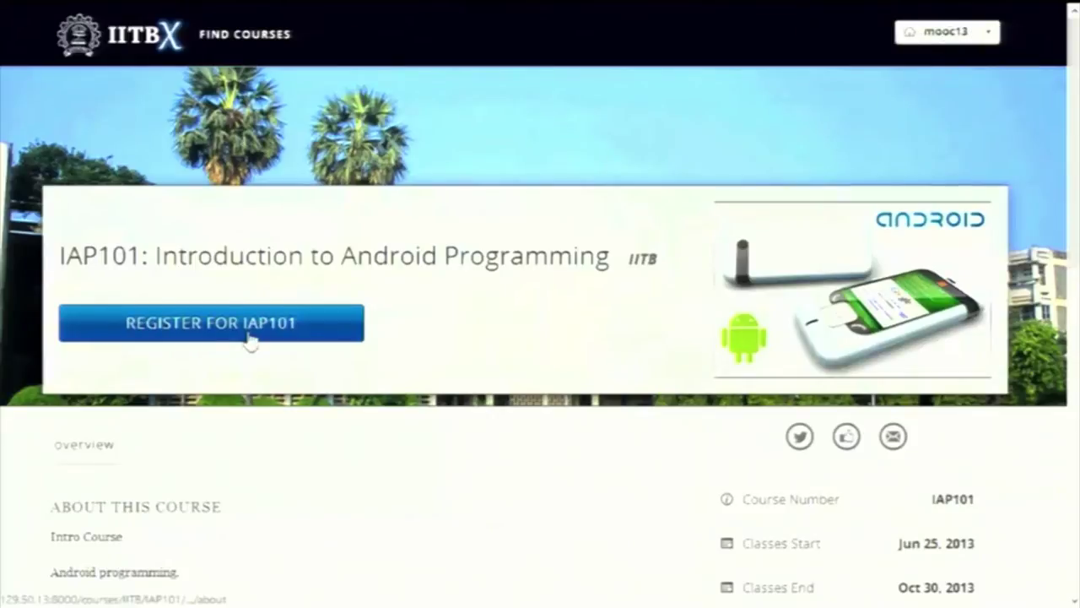
{"action": "left_click", "coordinate": [249, 339]}
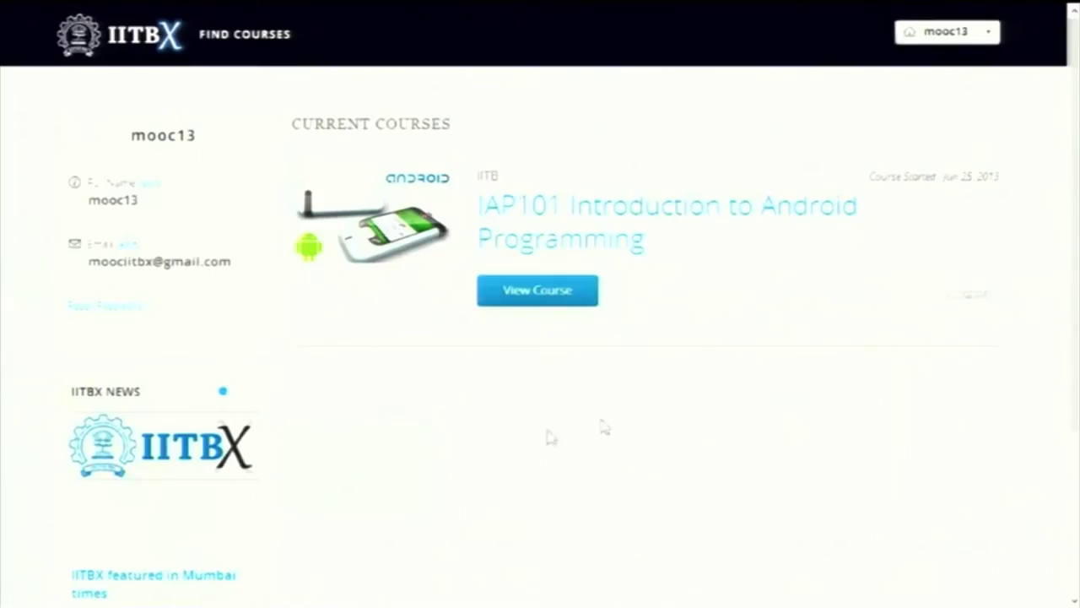
Enter IAP101, read its Welcome page, and open the Week 1 courseware
{"action": "left_click", "coordinate": [569, 305]}
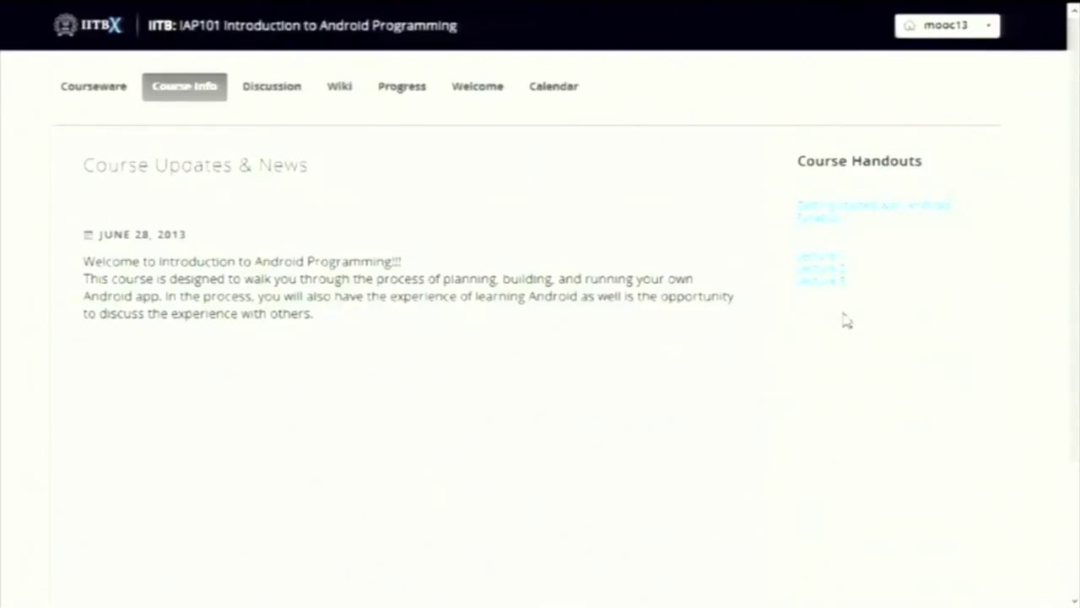
{"action": "left_click", "coordinate": [490, 99]}
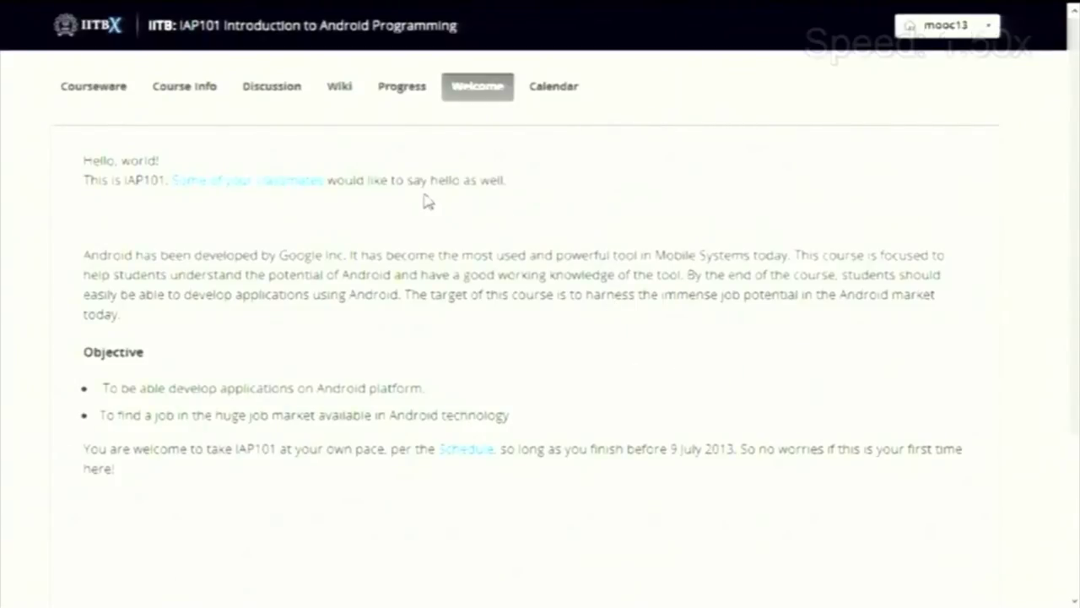
{"action": "left_click", "coordinate": [95, 91]}
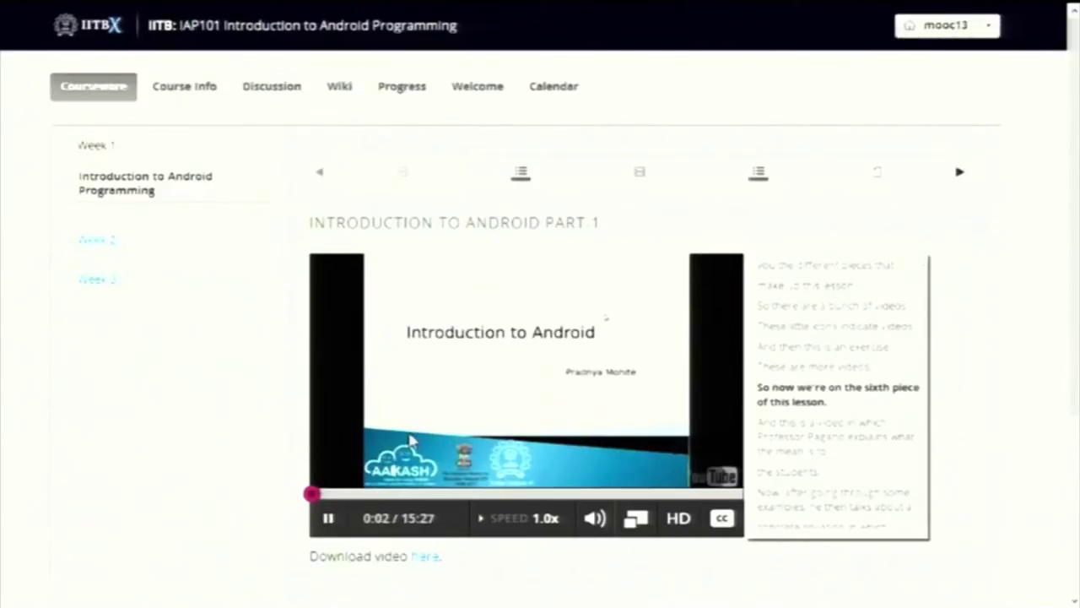
Open the Week 3 Android WebView Widget lesson
{"action": "left_click", "coordinate": [88, 283]}
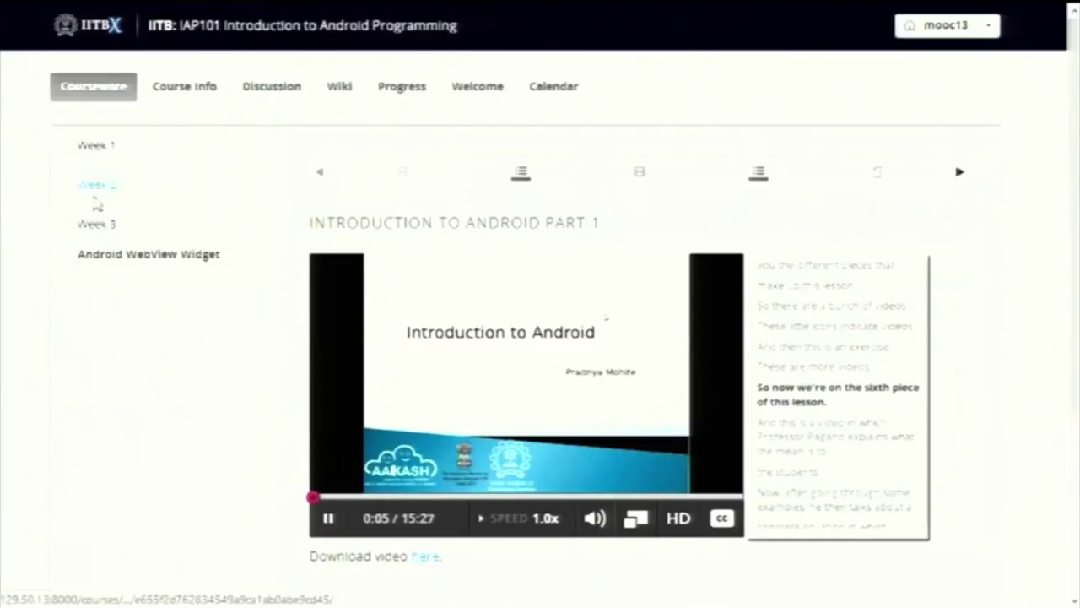
{"action": "left_click", "coordinate": [105, 254]}
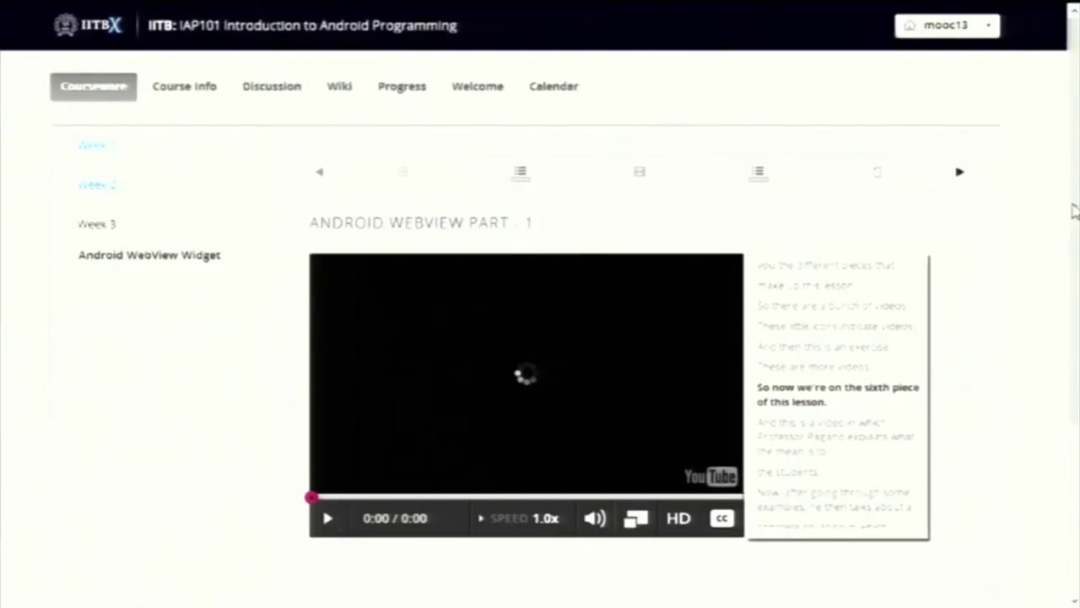
{"action": "scroll", "coordinate": [1073, 211], "scroll_direction": "down", "scroll_amount": 3}
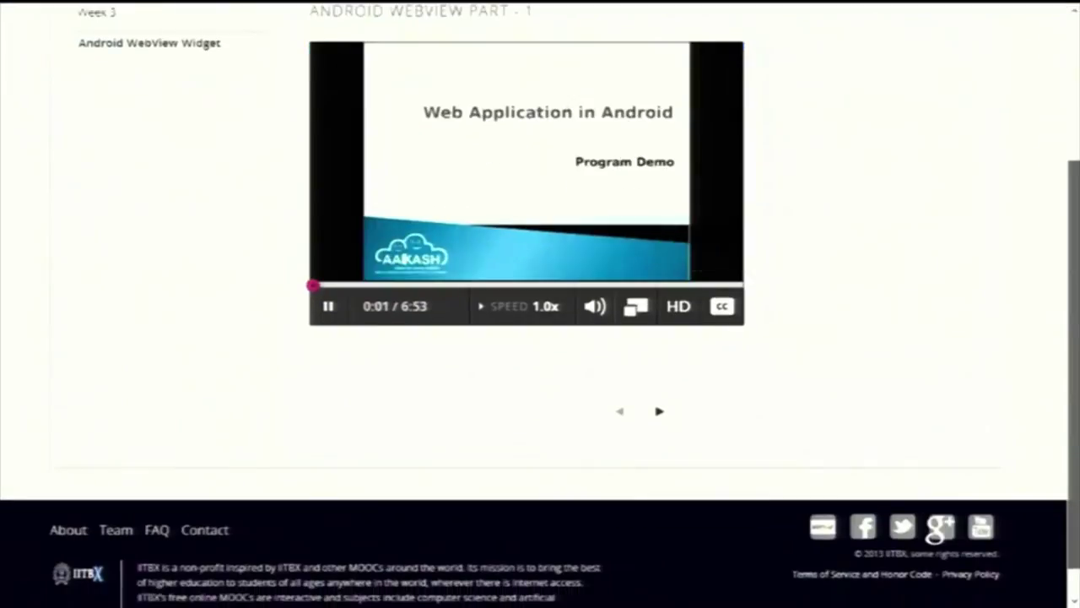
{"action": "scroll", "coordinate": [844, 414], "scroll_direction": "up", "scroll_amount": 2}
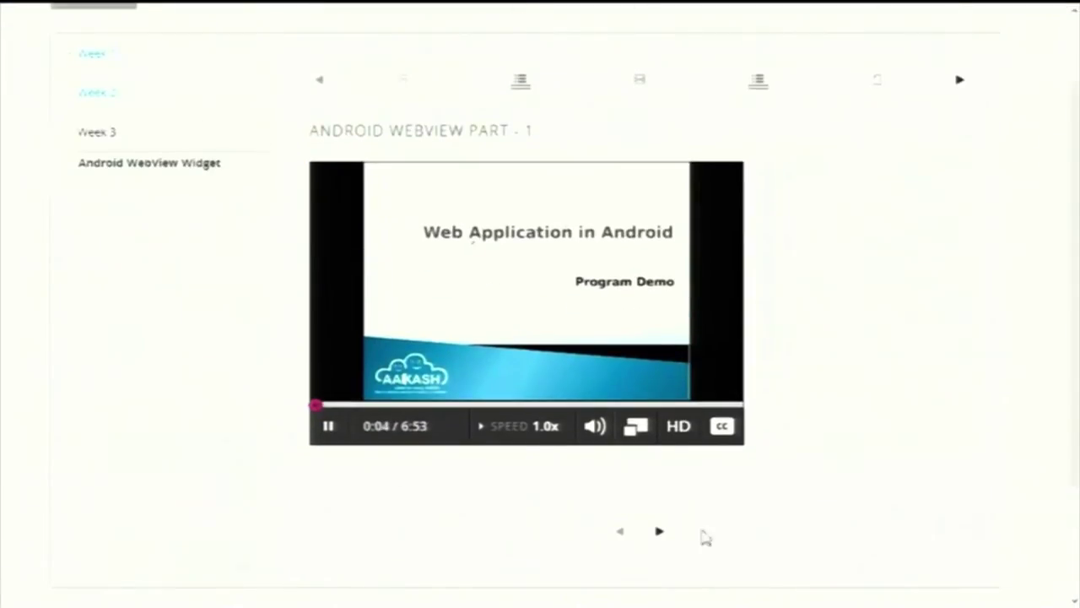
Answer the quiz question, trying loadHtml() then loadData(), and reveal the explanation
{"action": "left_click", "coordinate": [661, 532]}
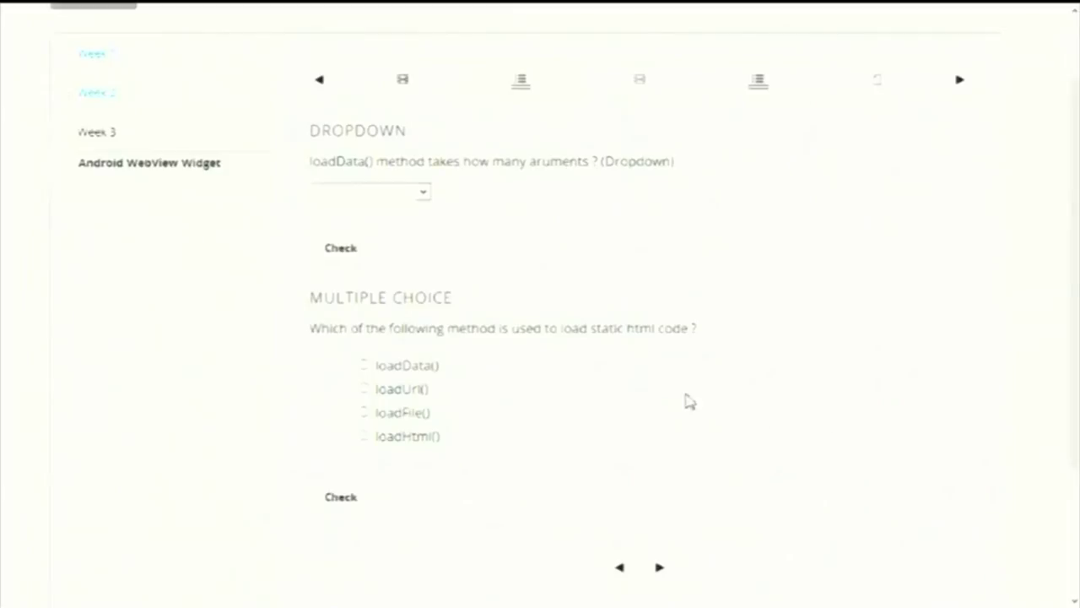
{"action": "left_click", "coordinate": [364, 435]}
{"action": "left_click", "coordinate": [343, 498]}
{"action": "left_click", "coordinate": [364, 365]}
{"action": "left_click", "coordinate": [354, 509]}
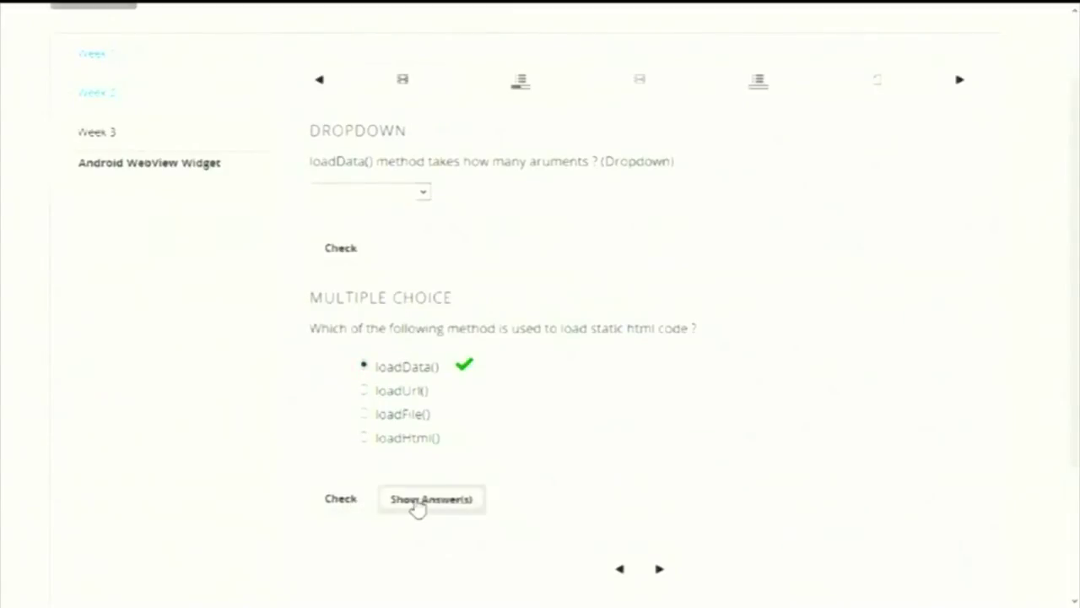
{"action": "left_click", "coordinate": [414, 500]}
{"action": "scroll", "coordinate": [858, 319], "scroll_direction": "down", "scroll_amount": 4}
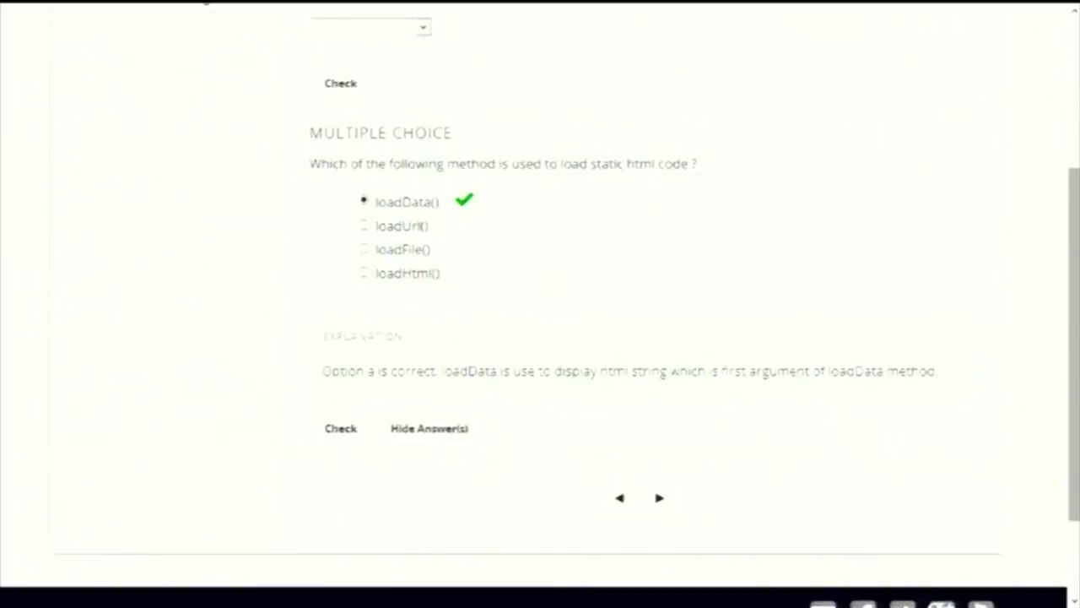
{"action": "scroll", "coordinate": [920, 398], "scroll_direction": "up", "scroll_amount": 5}
{"action": "scroll", "coordinate": [772, 381], "scroll_direction": "up", "scroll_amount": 1}
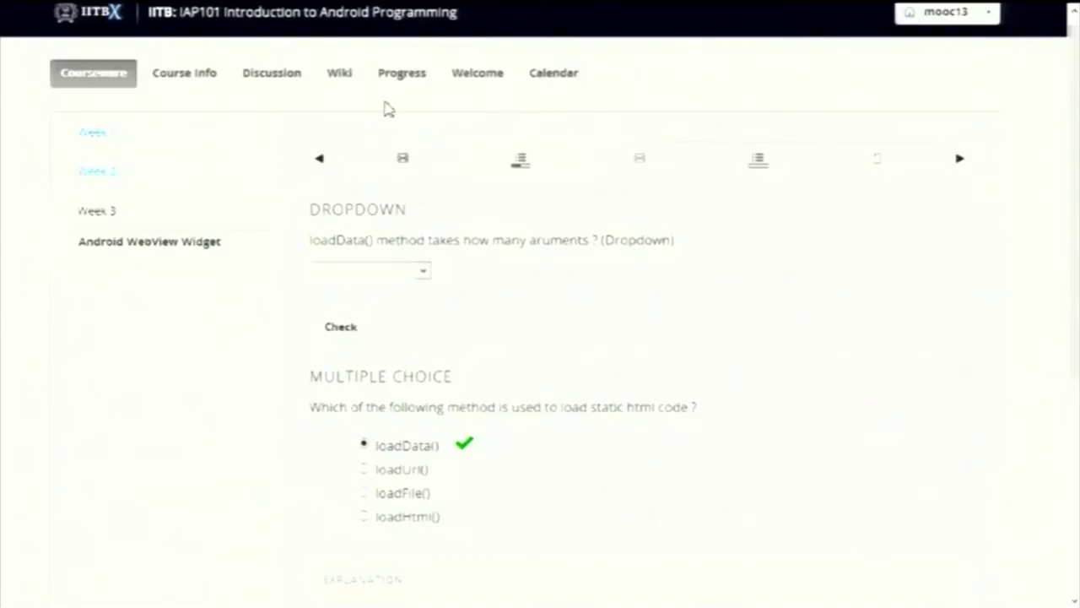
Create a new course wiki article titled 'Android app'
{"action": "left_click", "coordinate": [339, 75]}
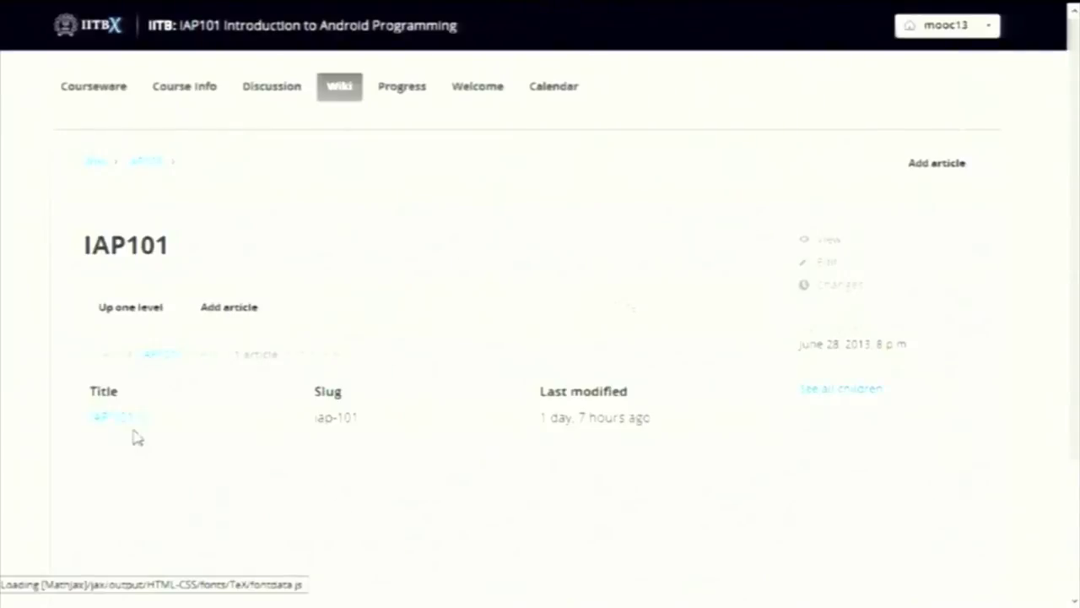
{"action": "left_click", "coordinate": [924, 171]}
{"action": "left_click", "coordinate": [509, 254]}
{"action": "type", "text": "A"}
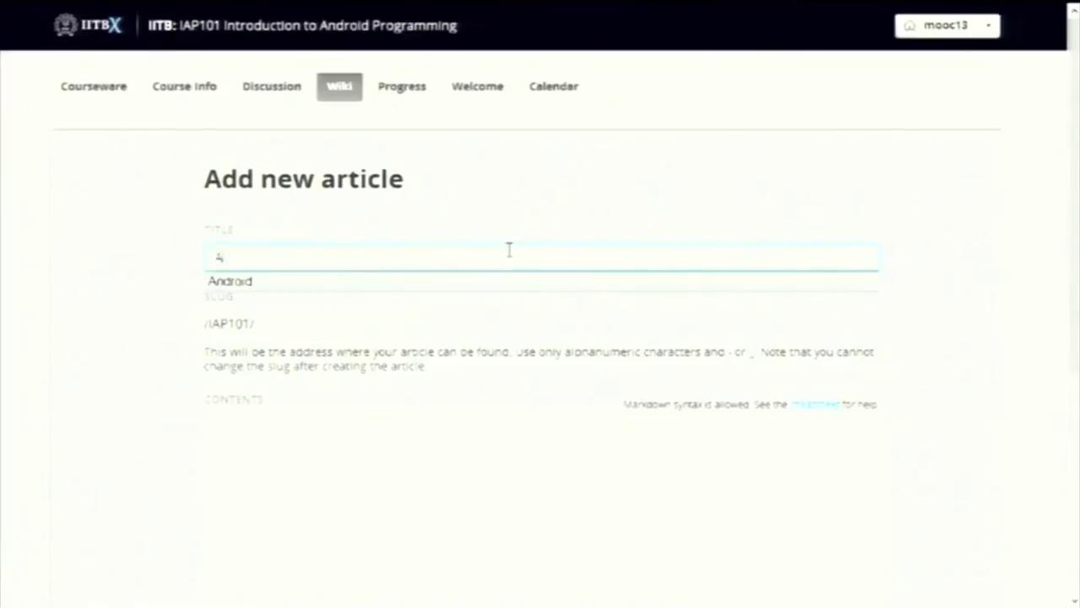
{"action": "type", "text": "ndroid app"}
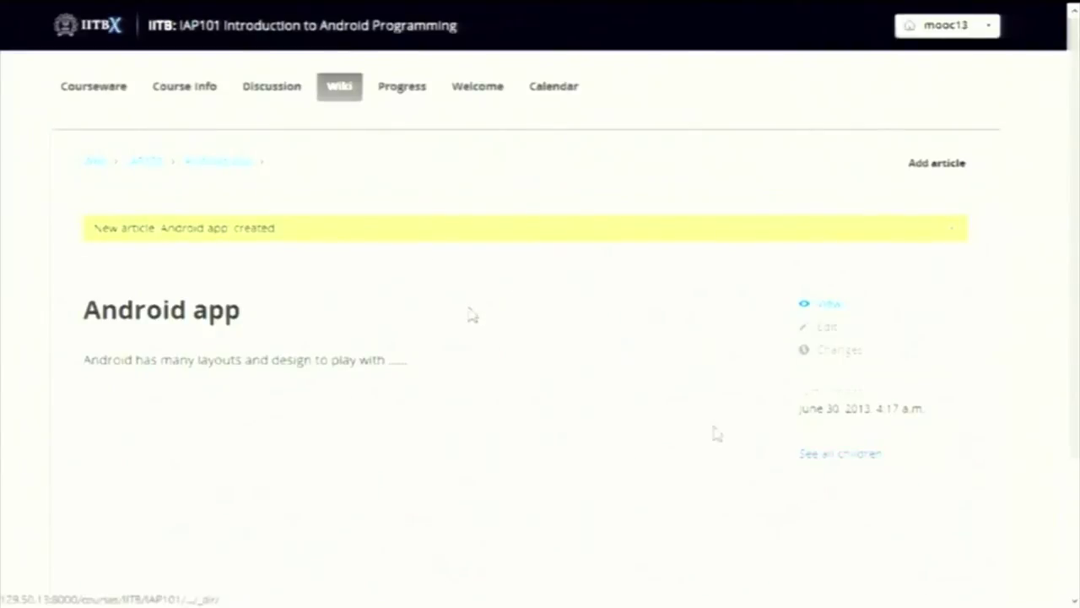
Return to the IAP101 wiki page and list all of its child articles
{"action": "left_click", "coordinate": [156, 161]}
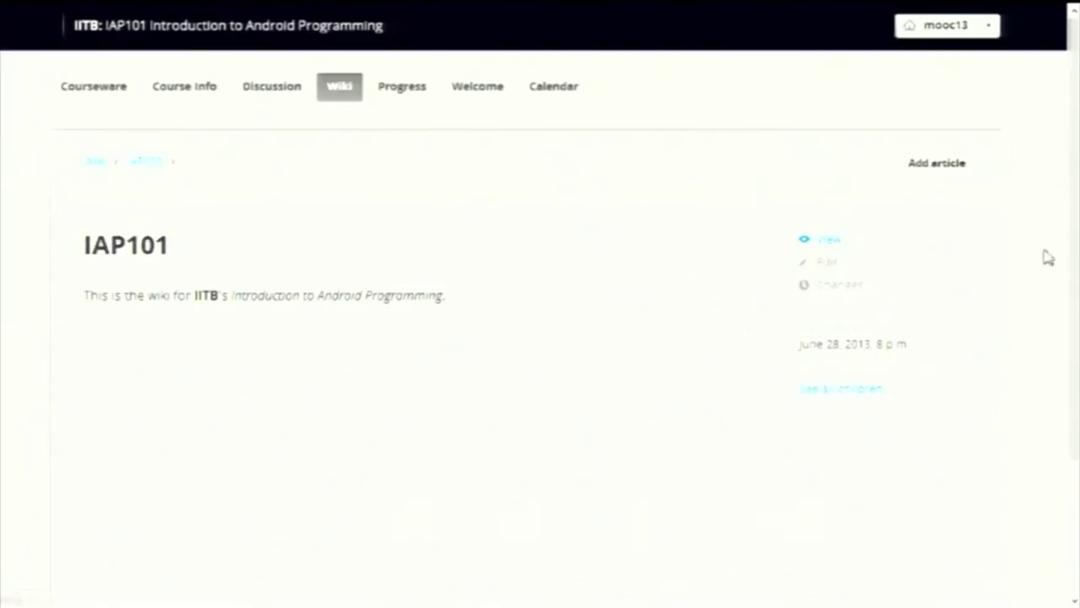
{"action": "left_click", "coordinate": [852, 371]}
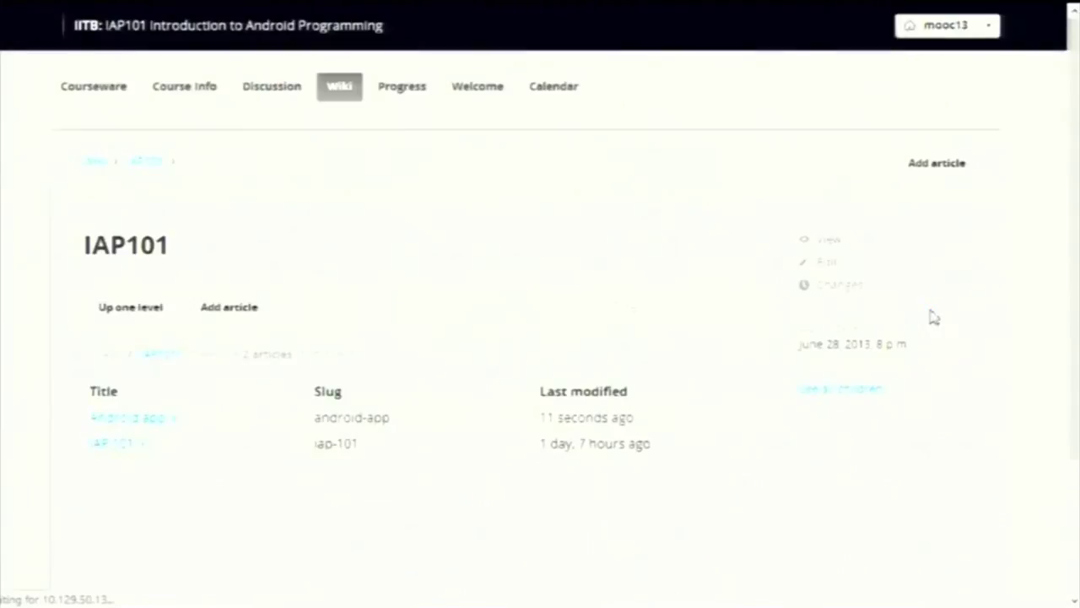
{"action": "scroll", "coordinate": [540, 338], "scroll_direction": "down", "scroll_amount": 1}
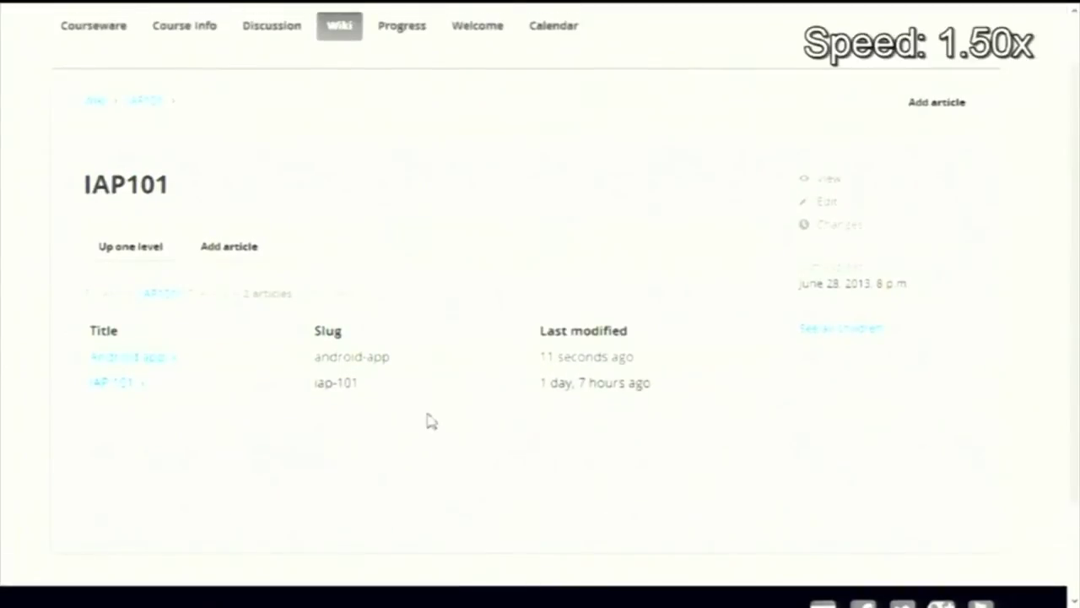
{"action": "scroll", "coordinate": [935, 334], "scroll_direction": "up", "scroll_amount": 1}
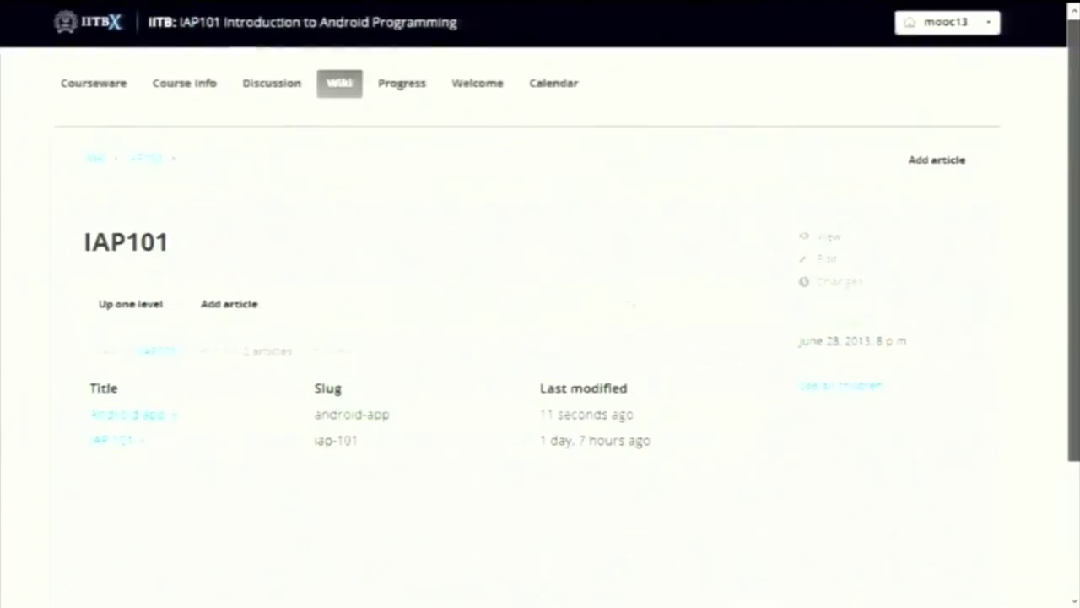
Review IAP101's Progress page grade chart and weekly practice scores, totalling 0%
{"action": "left_click", "coordinate": [388, 94]}
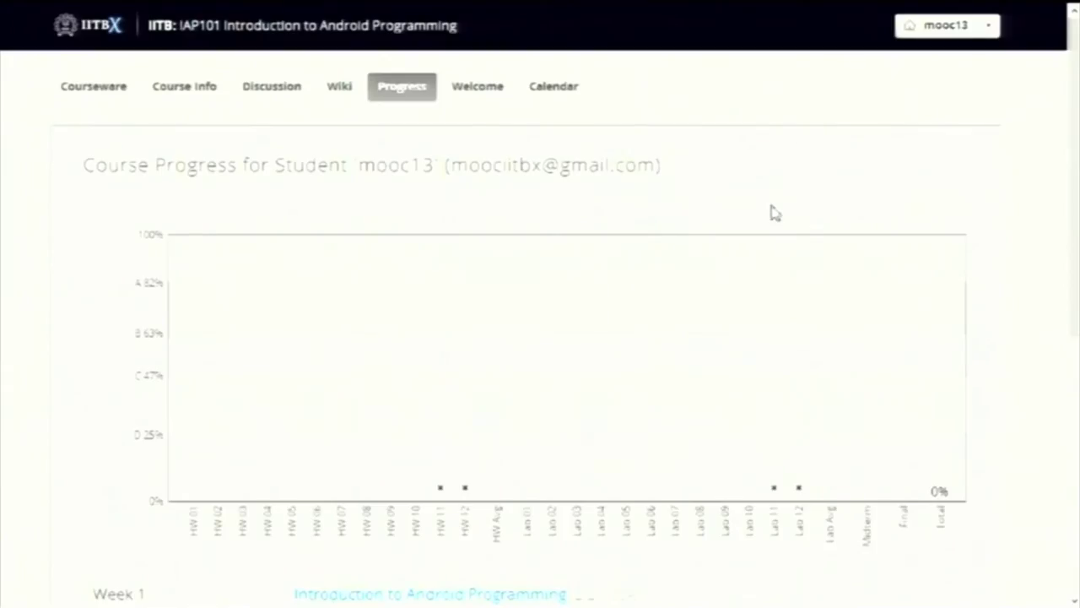
{"action": "scroll", "coordinate": [1001, 195], "scroll_direction": "down", "scroll_amount": 3}
{"action": "scroll", "coordinate": [540, 337], "scroll_direction": "down", "scroll_amount": 3}
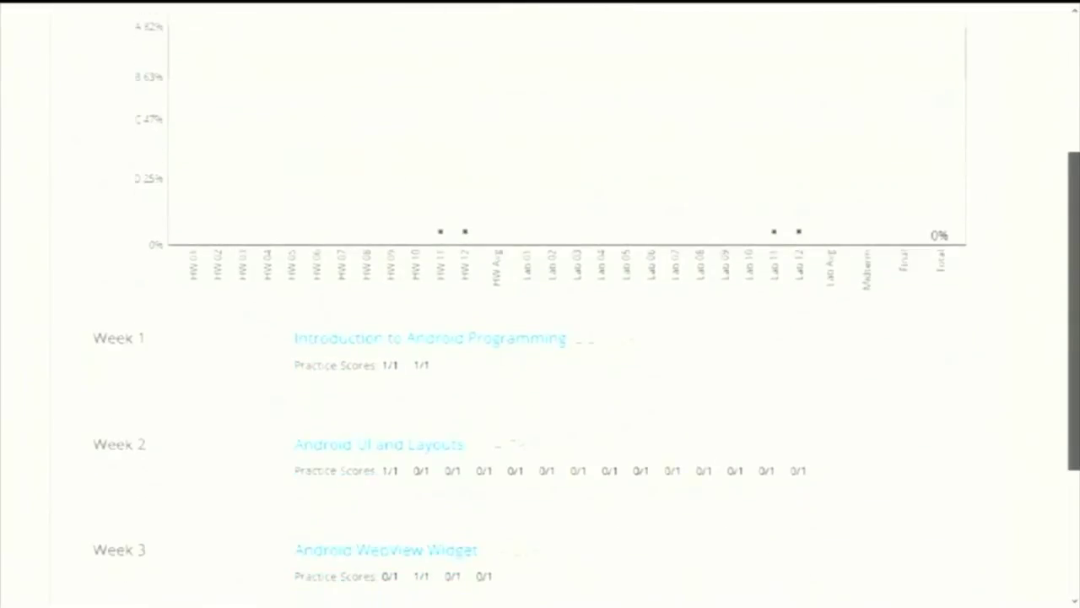
{"action": "scroll", "coordinate": [1072, 152], "scroll_direction": "up", "scroll_amount": 6}
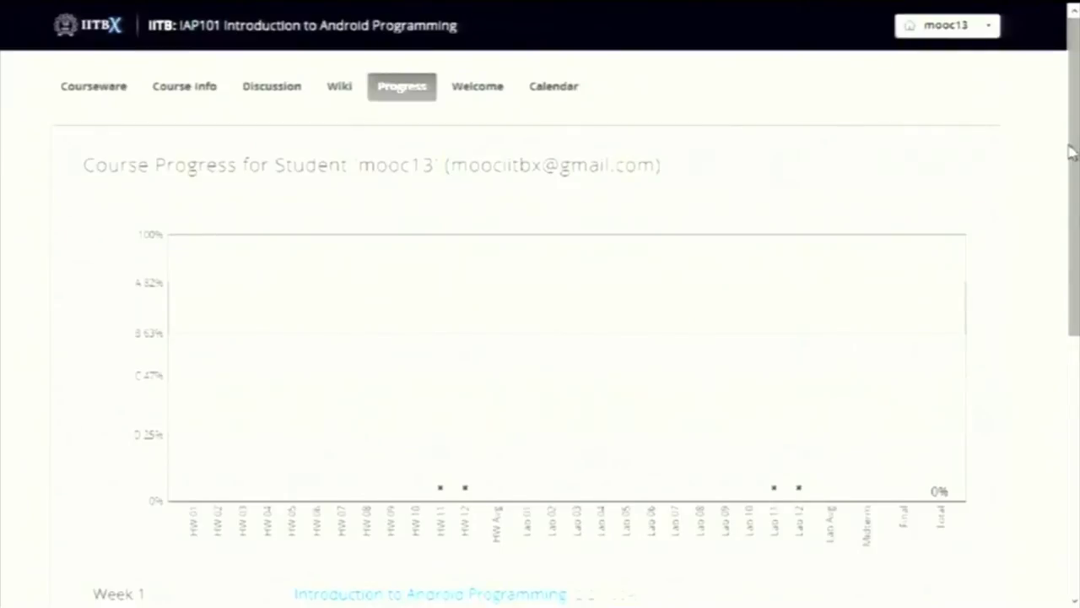
{"action": "key", "text": "a"}
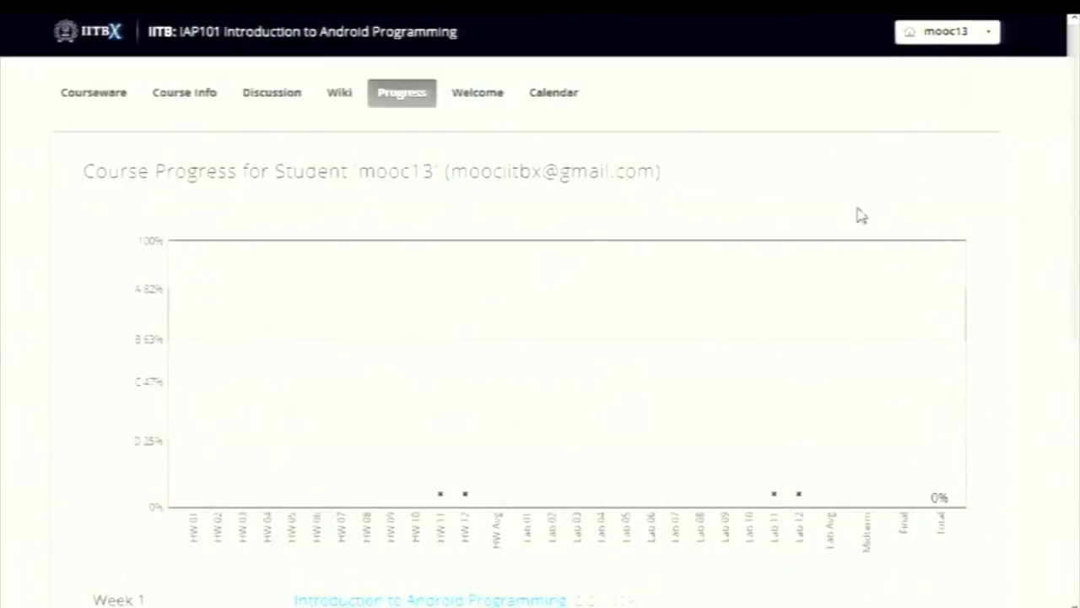
View the IITBX Help FAQ page from the account menu, then return to the IITBX home page
{"action": "left_click", "coordinate": [993, 37]}
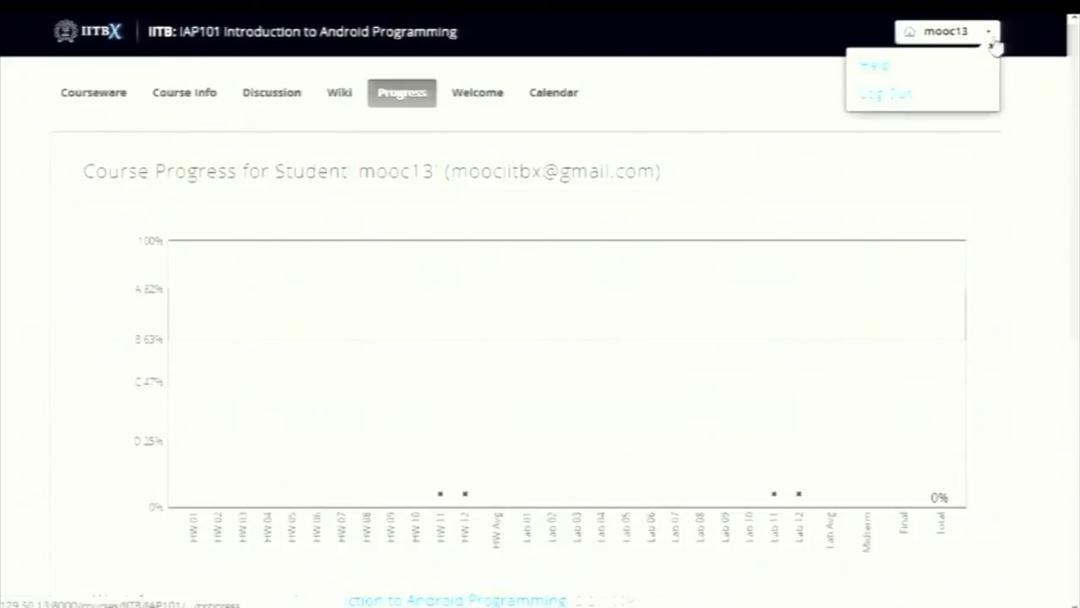
{"action": "left_click", "coordinate": [875, 66]}
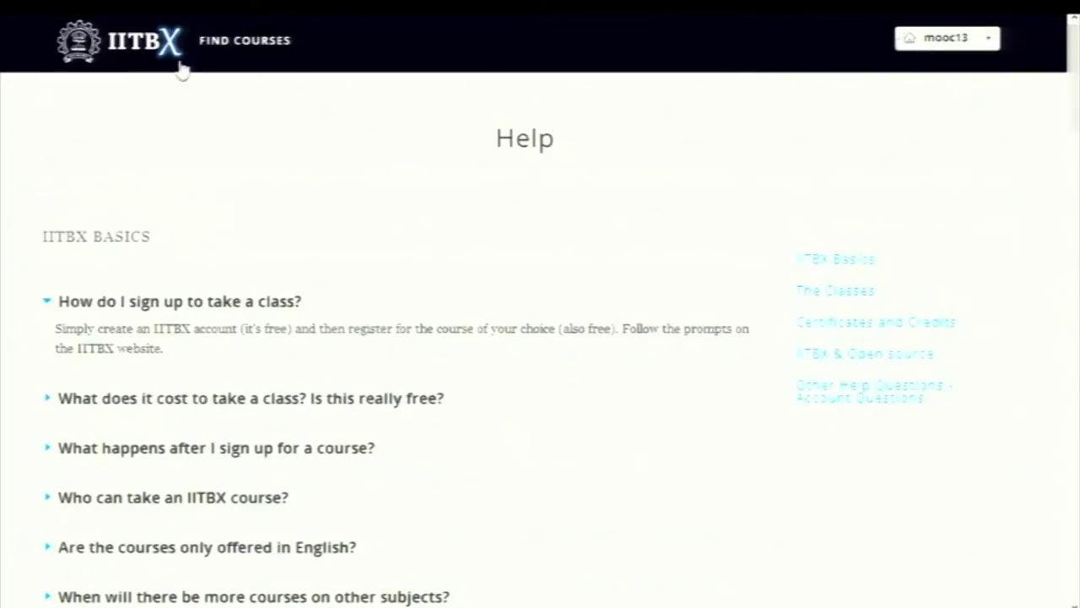
{"action": "left_click", "coordinate": [158, 61]}
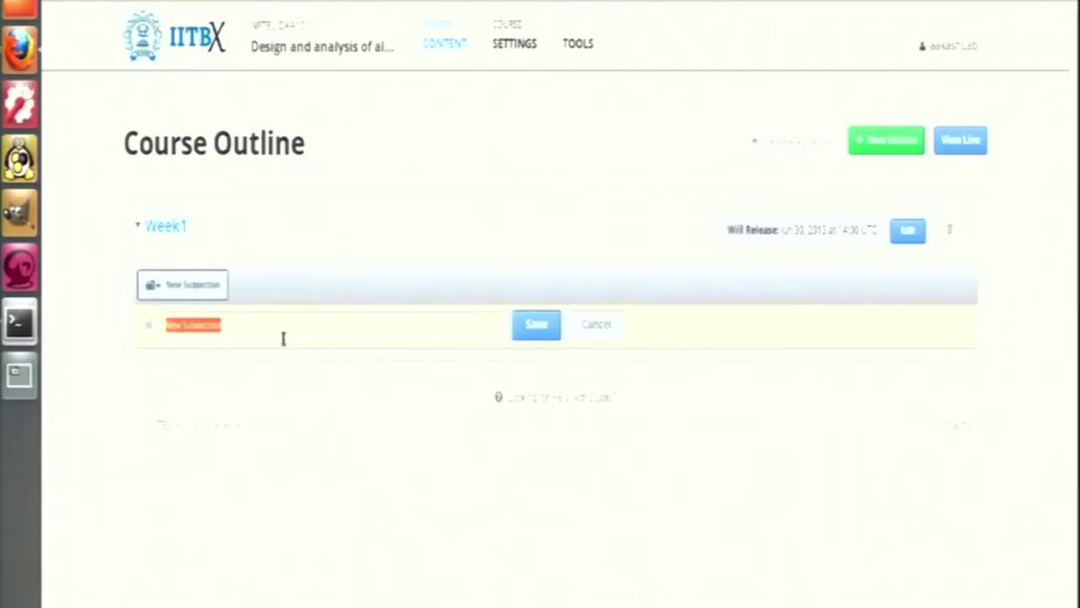
Save the Week1 subsection with the name Topic 1 and add a new unit to it
{"action": "key", "text": "BackSpace"}
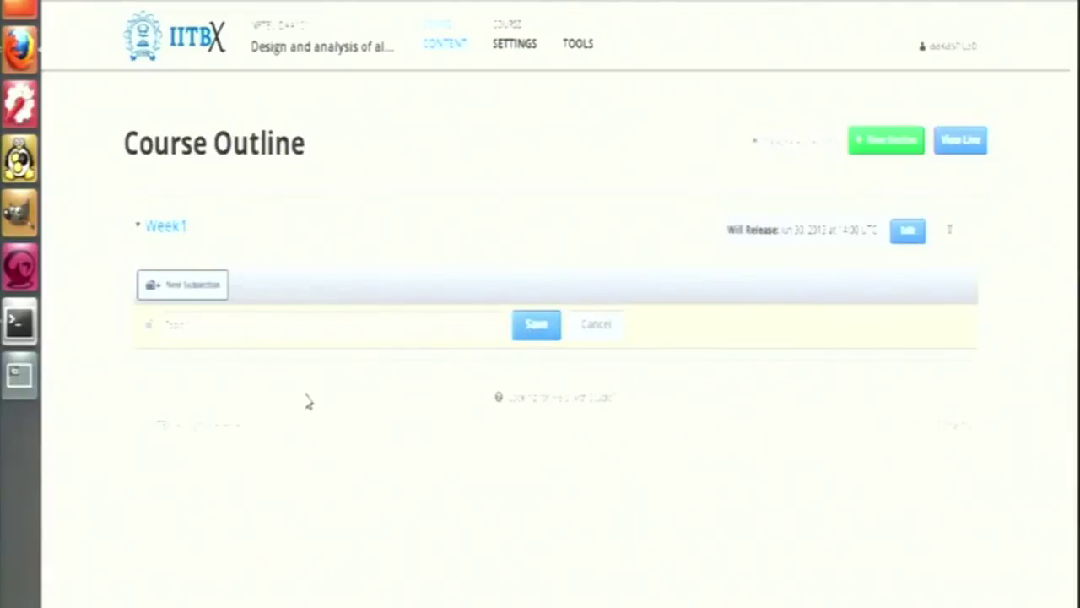
{"action": "left_click", "coordinate": [145, 321]}
{"action": "left_click", "coordinate": [213, 370]}
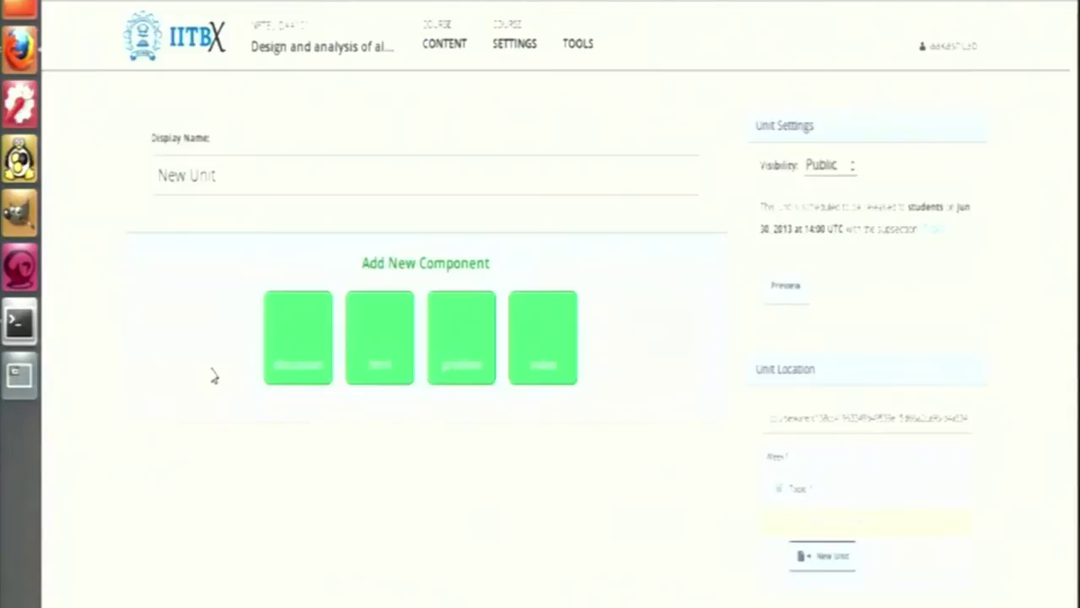
Add an Advanced-type Custom Python Evaluated Input problem component to the new unit
{"action": "left_click", "coordinate": [447, 367]}
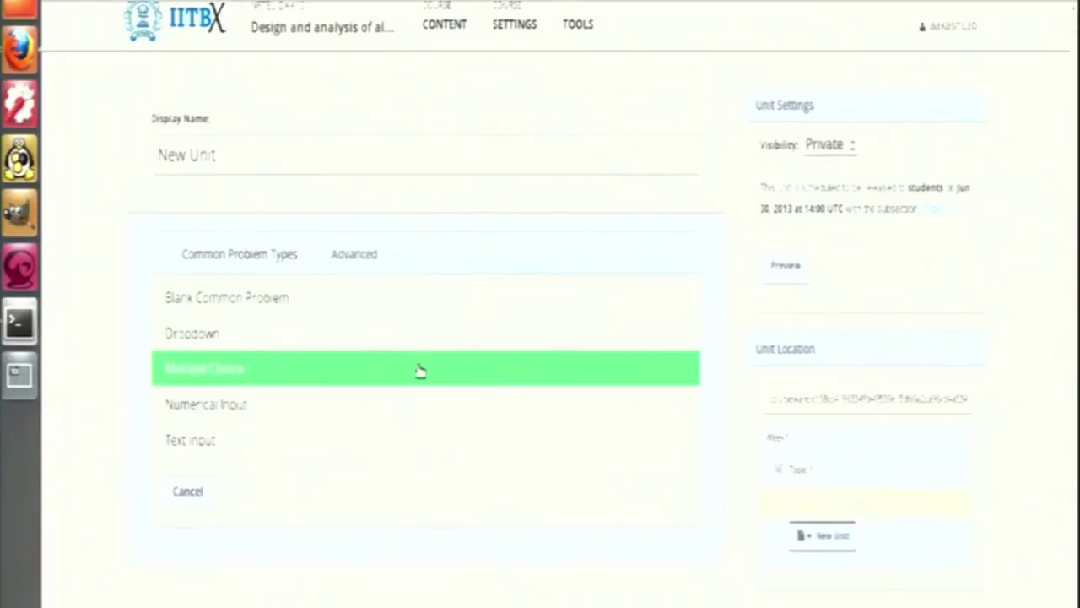
{"action": "left_click", "coordinate": [339, 257]}
{"action": "left_click", "coordinate": [189, 375]}
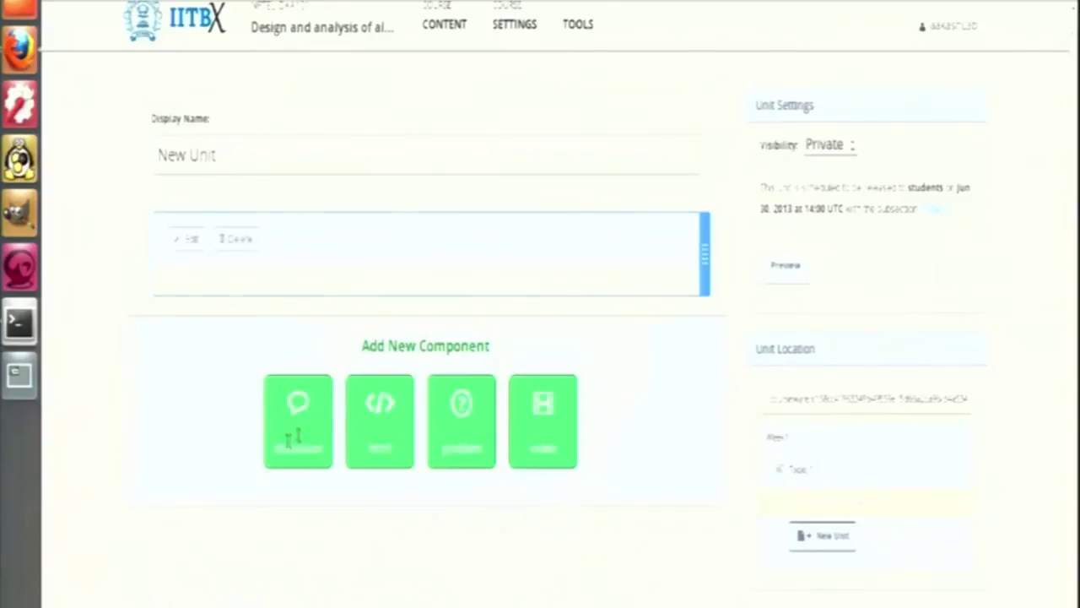
Set the unit's visibility to Public so the problem is published
{"action": "scroll", "coordinate": [340, 397], "scroll_direction": "down", "scroll_amount": 5}
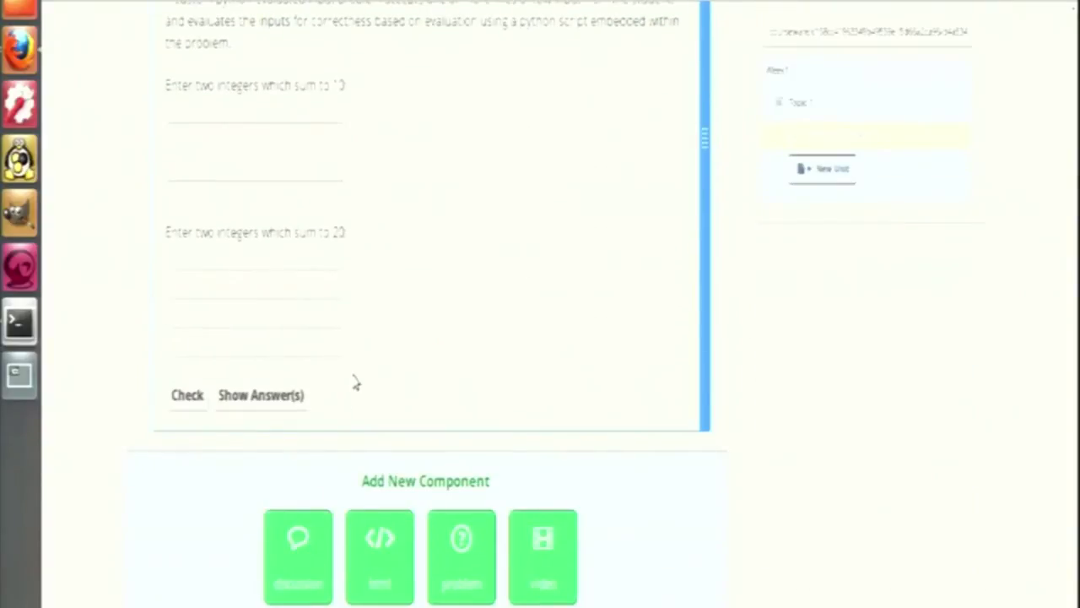
{"action": "scroll", "coordinate": [795, 215], "scroll_direction": "up", "scroll_amount": 4}
{"action": "left_click", "coordinate": [808, 43]}
{"action": "left_click", "coordinate": [817, 62]}
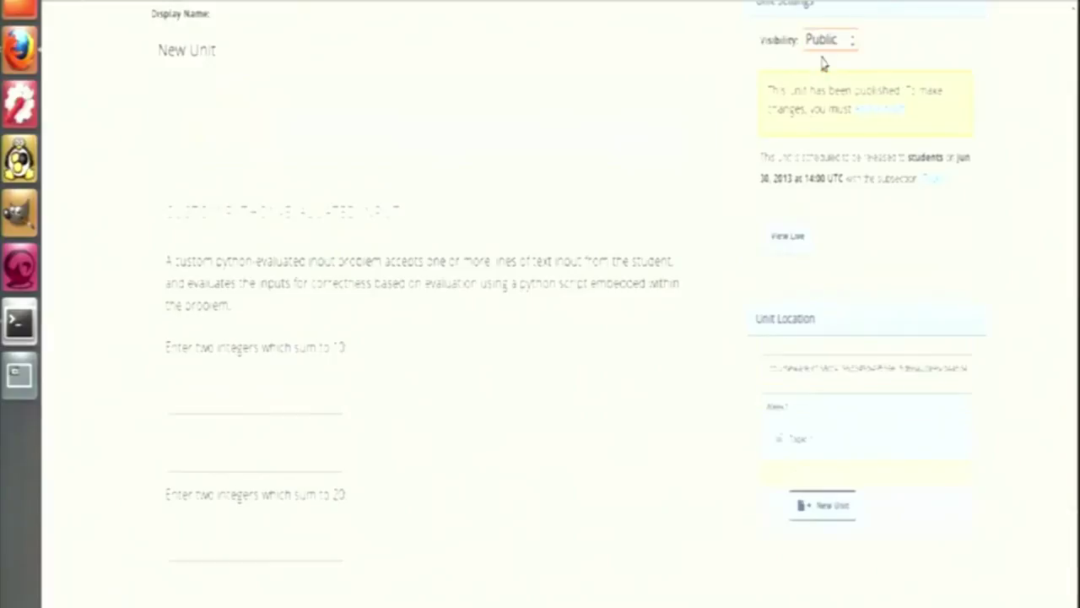
{"action": "scroll", "coordinate": [118, 154], "scroll_direction": "up", "scroll_amount": 2}
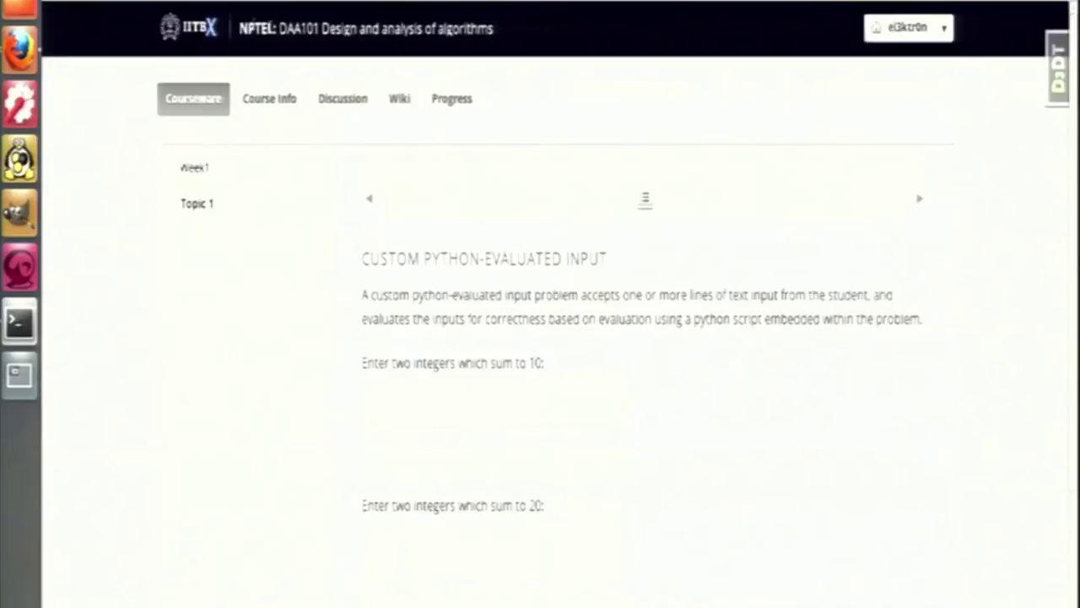
Answer the Python-evaluated problem with 5, 5, 10, 10 and check it
{"action": "left_click", "coordinate": [194, 33]}
{"action": "scroll", "coordinate": [586, 337], "scroll_direction": "down", "scroll_amount": 3}
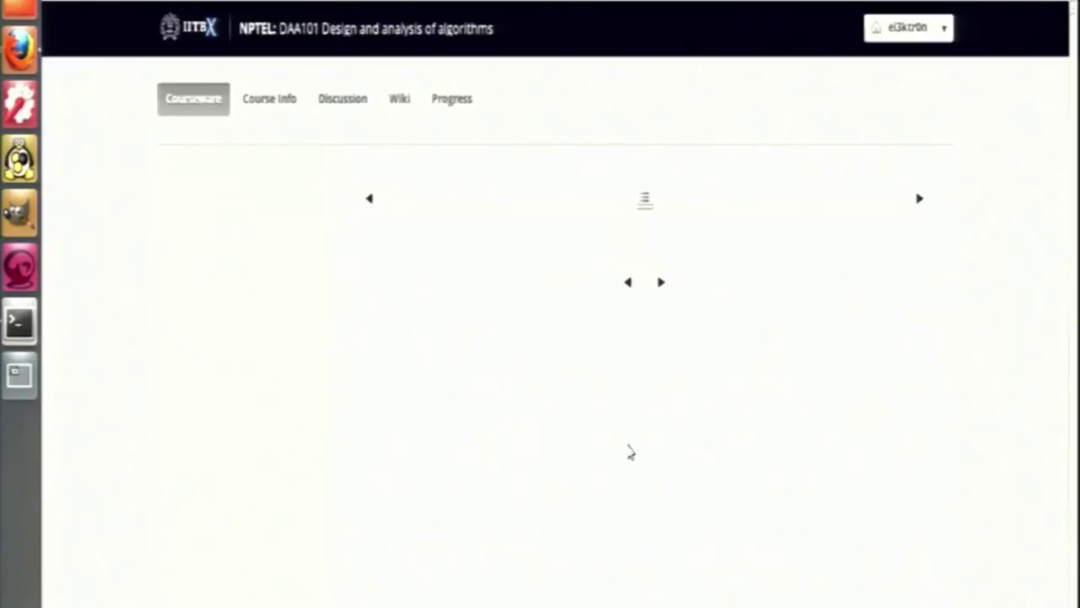
{"action": "scroll", "coordinate": [416, 452], "scroll_direction": "down", "scroll_amount": 4}
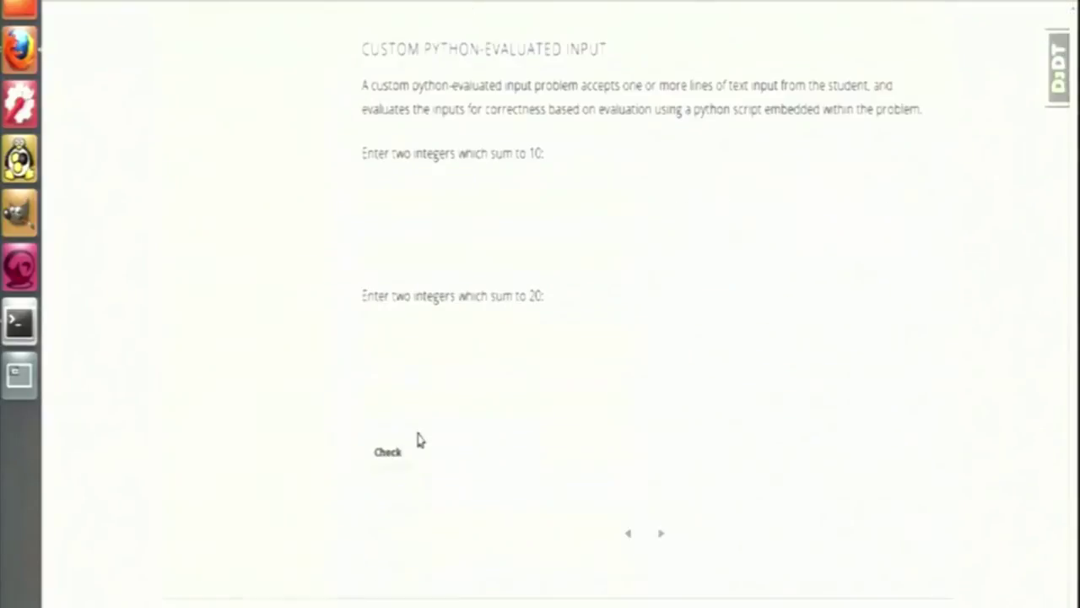
{"action": "type", "text": "5"}
{"action": "key", "text": "Tab"}
{"action": "type", "text": "5"}
{"action": "key", "text": "Tab"}
{"action": "type", "text": "10"}
{"action": "key", "text": "Tab"}
{"action": "type", "text": "10"}
{"action": "left_click", "coordinate": [402, 449]}
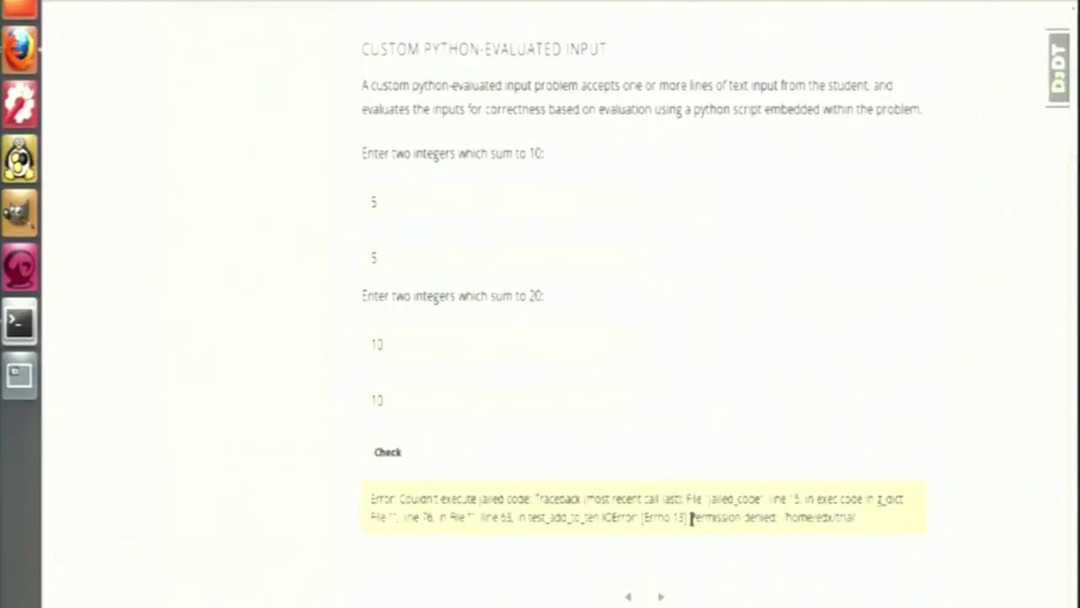
Highlight the Permission denied part of the returned error message
{"action": "left_click_drag", "start_coordinate": [691, 517], "coordinate": [857, 516]}
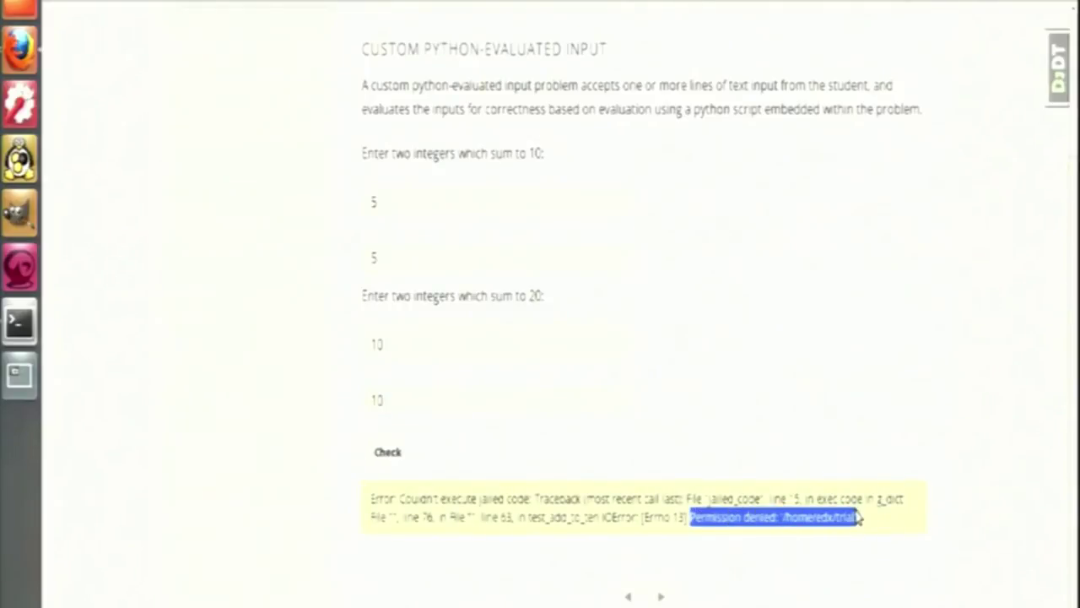
{"action": "left_click", "coordinate": [847, 577]}
{"action": "scroll", "coordinate": [261, 178], "scroll_direction": "up", "scroll_amount": 5}
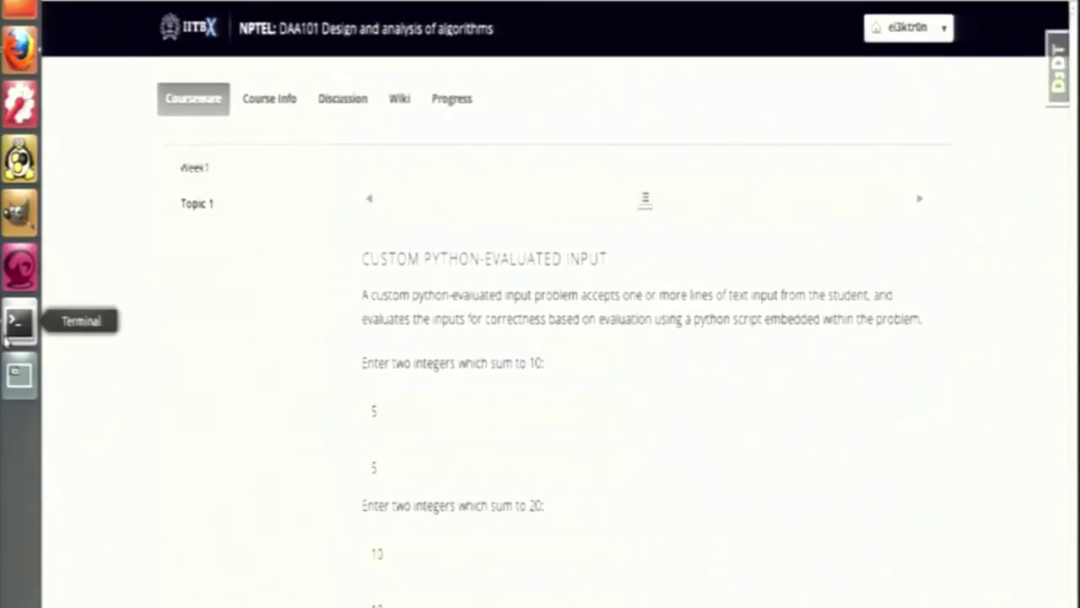
In a terminal, go into edx_all/edx-platform and list its contents
{"action": "left_click", "coordinate": [23, 337]}
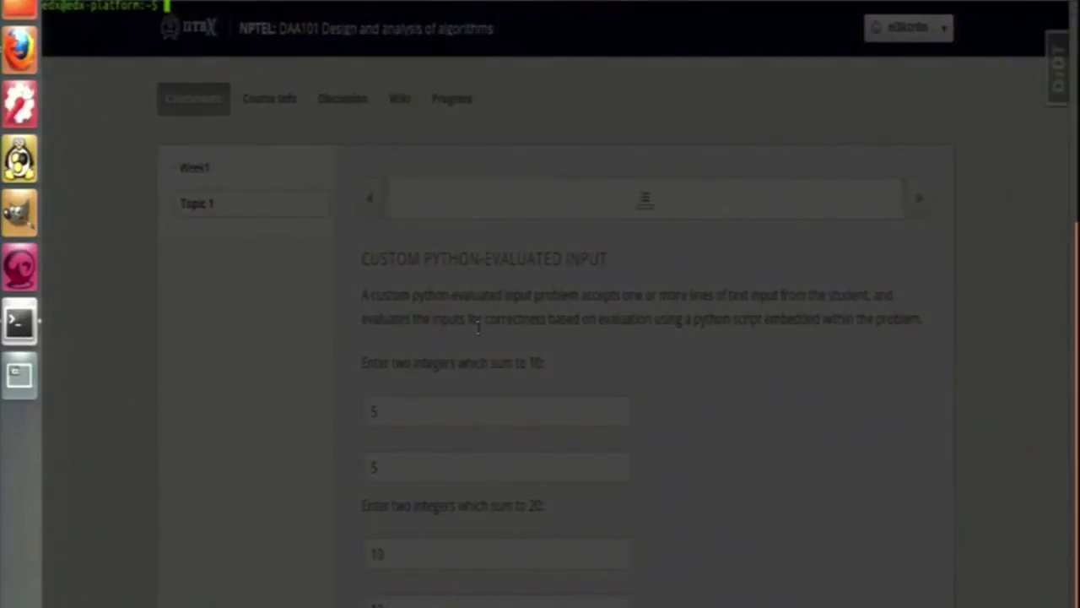
{"action": "type", "text": "cd edx_all"}
{"action": "key", "text": "Return"}
{"action": "type", "text": "cd edx-platform"}
{"action": "key", "text": "Return"}
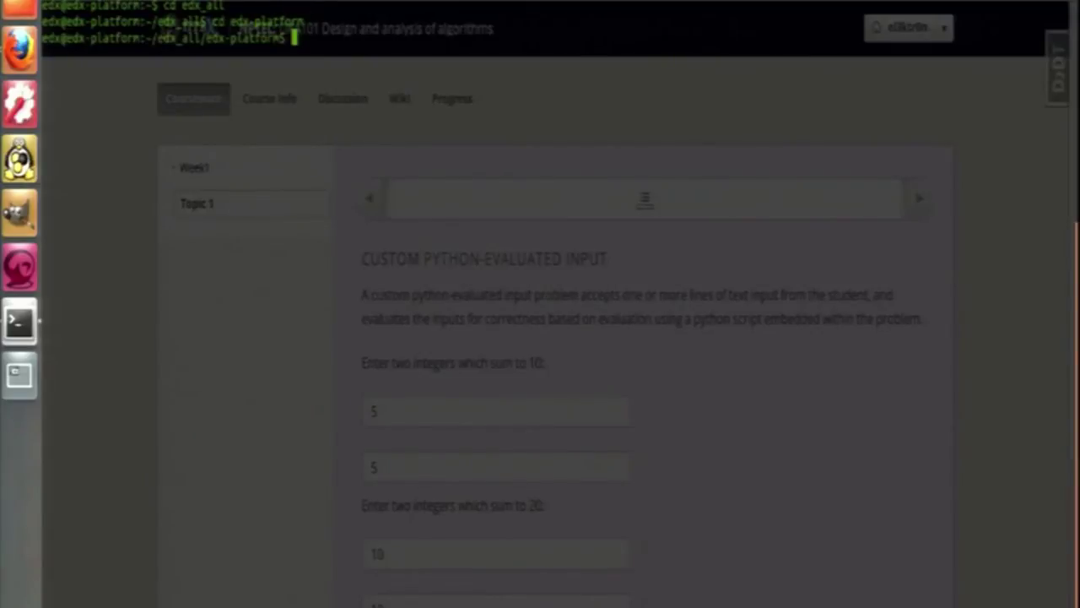
{"action": "type", "text": "ls"}
{"action": "key", "text": "Return"}
Move into lms/envs and list the settings files there
{"action": "type", "text": "cd lms"}
{"action": "key", "text": "Return"}
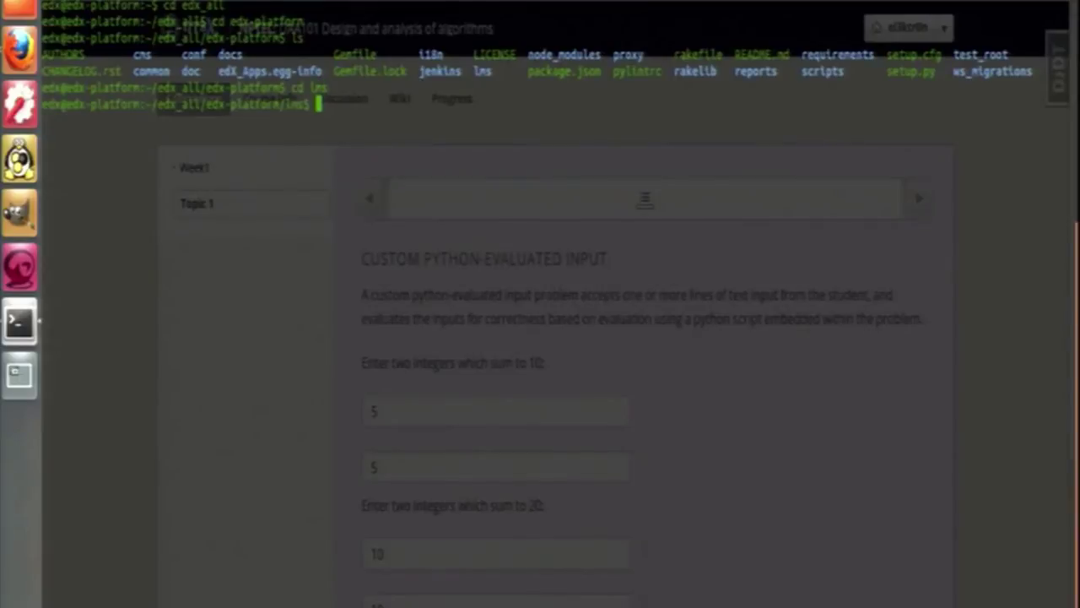
{"action": "type", "text": "cd envs"}
{"action": "key", "text": "Return"}
{"action": "type", "text": "ls"}
{"action": "key", "text": "Return"}
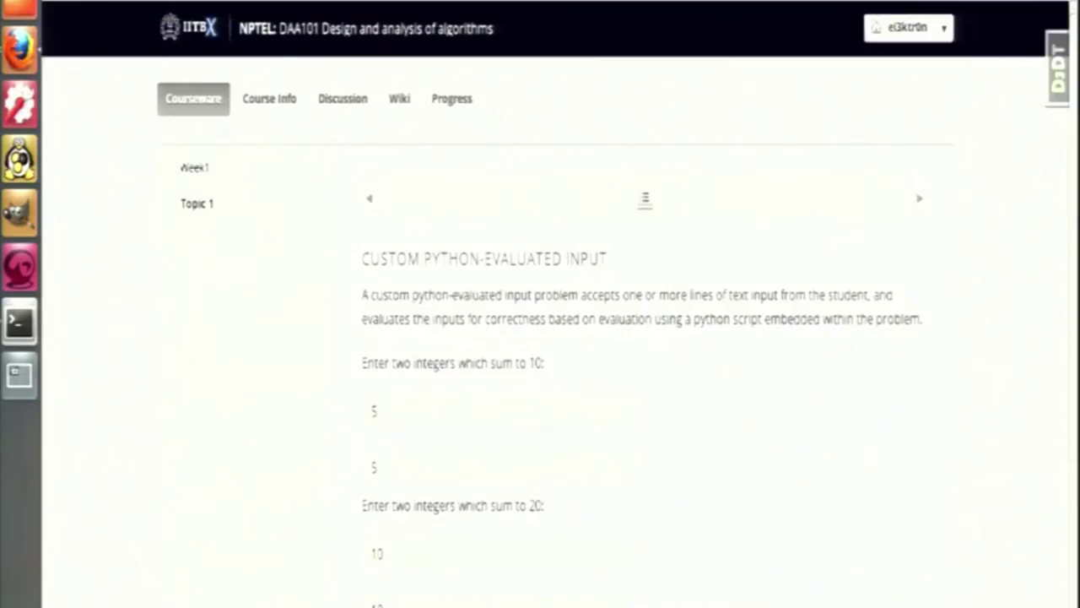
Open the courseware of the IAT102 Intro to Android course from the dashboard
{"action": "left_click", "coordinate": [208, 36]}
{"action": "scroll", "coordinate": [648, 233], "scroll_direction": "down", "scroll_amount": 4}
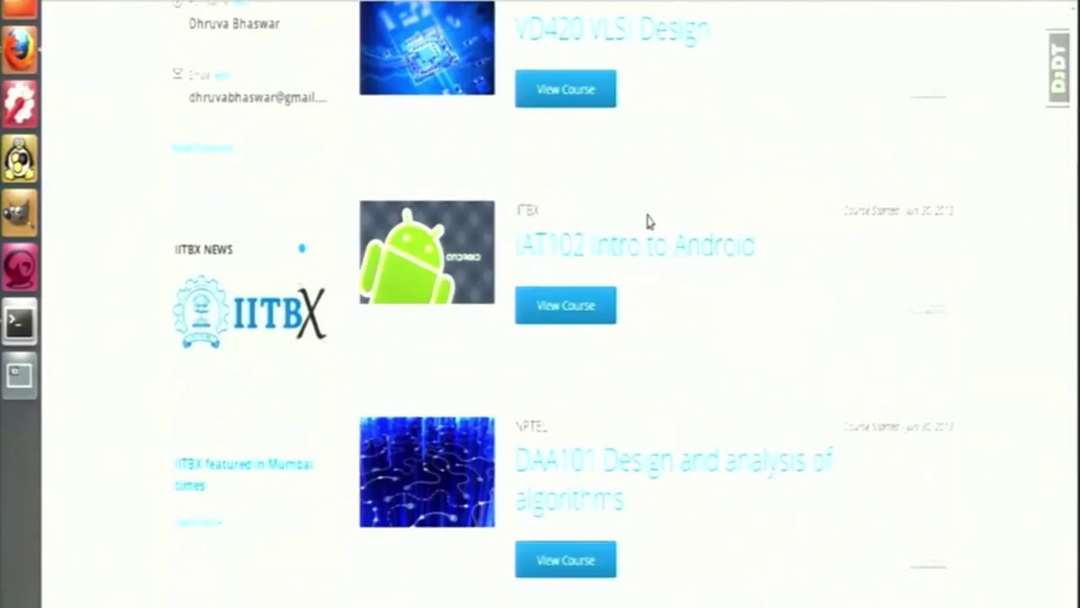
{"action": "left_click", "coordinate": [645, 257]}
{"action": "left_click", "coordinate": [169, 100]}
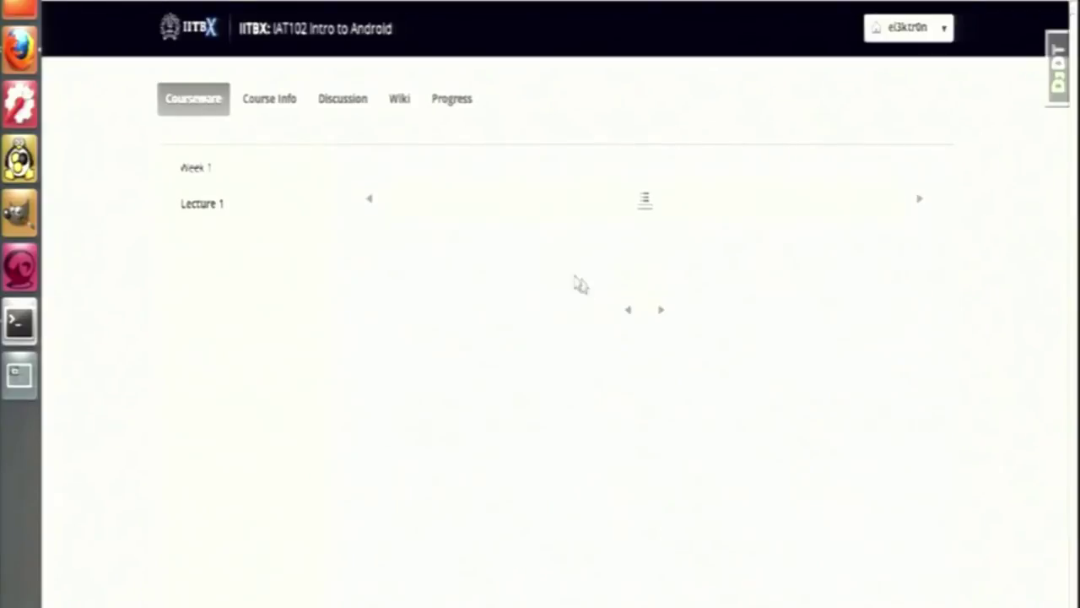
Enter 5, 5, 10, 10 in the Python-evaluated problem and check the answers
{"action": "scroll", "coordinate": [473, 331], "scroll_direction": "down", "scroll_amount": 4}
{"action": "left_click", "coordinate": [496, 206]}
{"action": "type", "text": "5"}
{"action": "key", "text": "Tab"}
{"action": "key", "text": "Tab"}
{"action": "key", "text": "Tab"}
{"action": "type", "text": "10"}
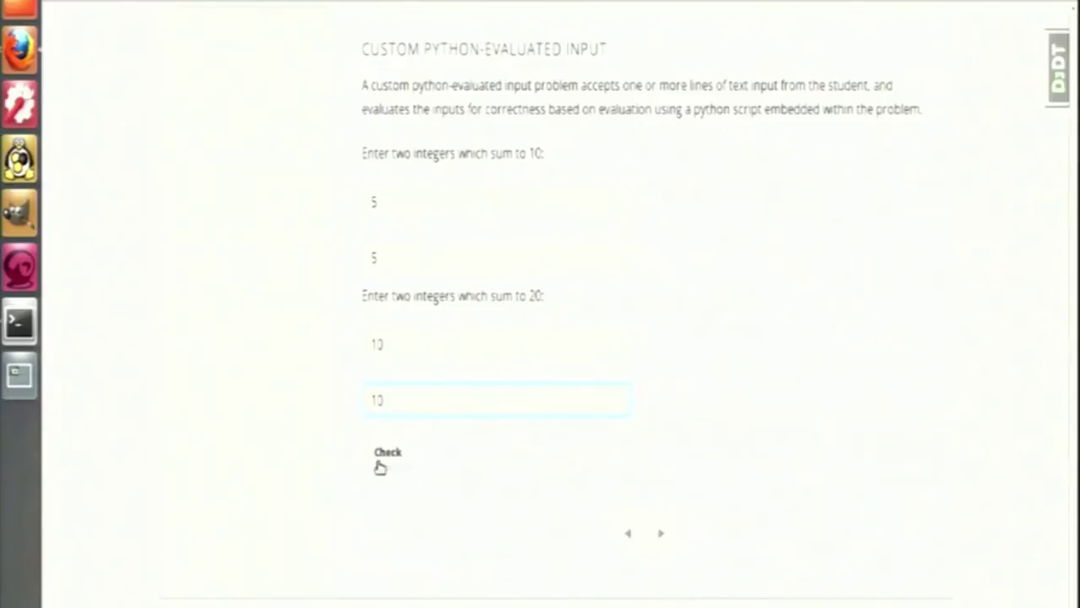
{"action": "left_click", "coordinate": [379, 462]}
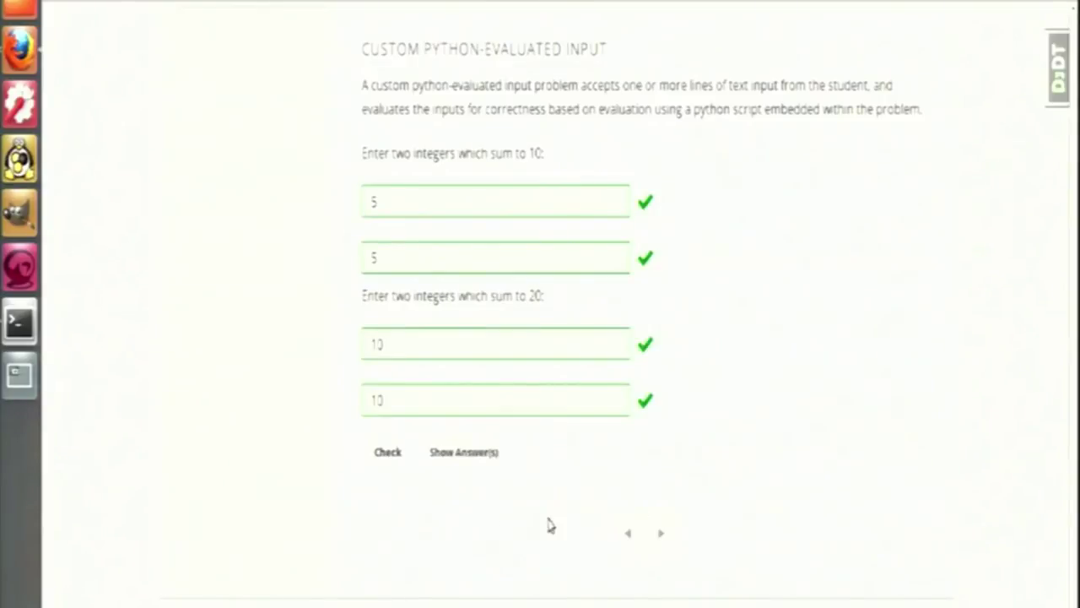
From the home folder, cat the trial file and highlight its 'DAA101 says hello world!' line
{"action": "left_click", "coordinate": [21, 324]}
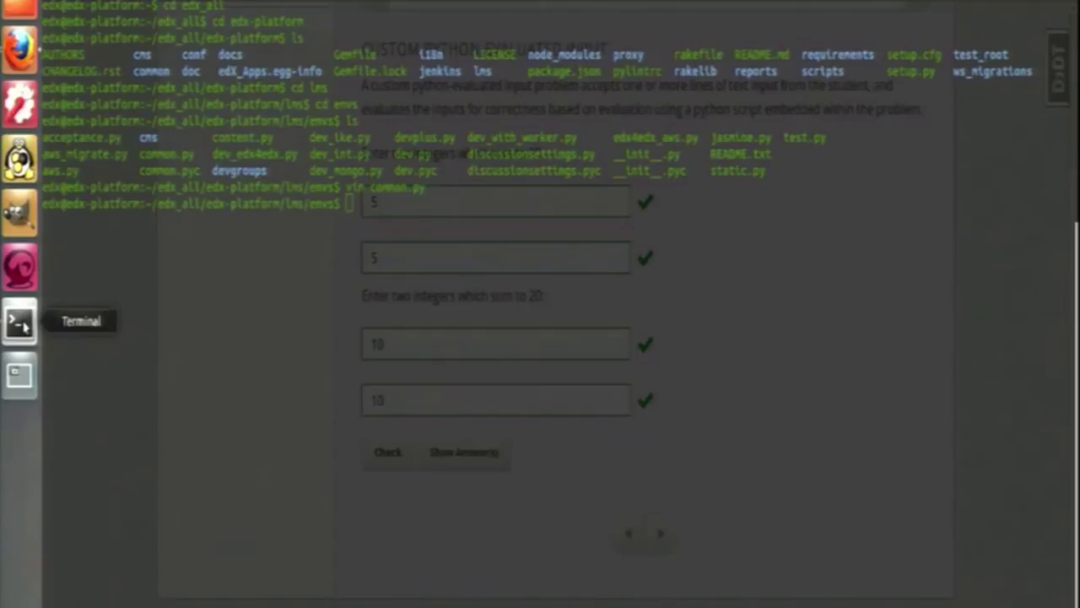
{"action": "type", "text": "cd"}
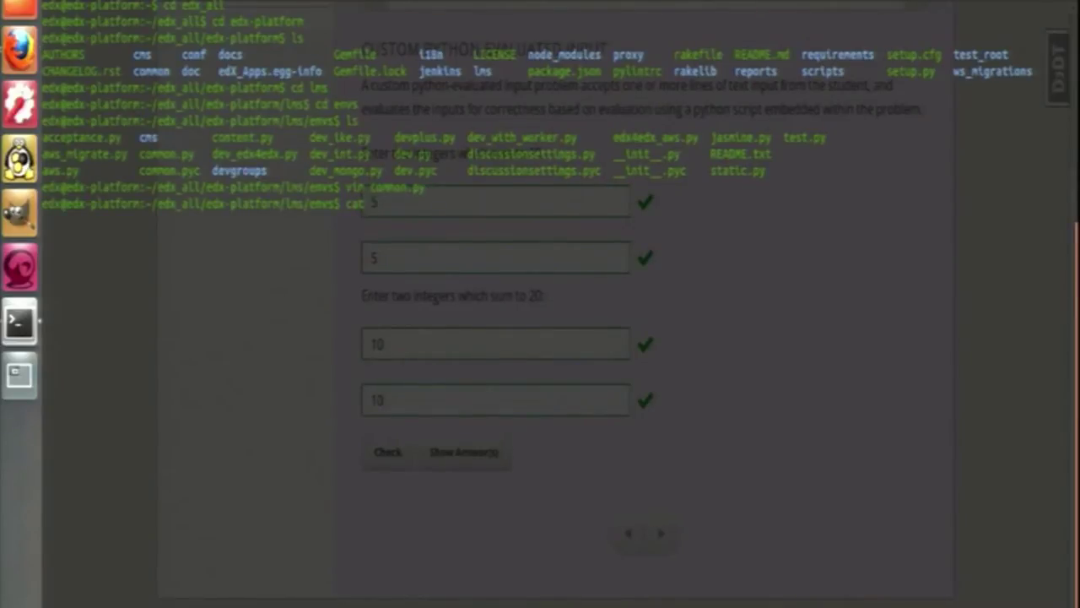
{"action": "key", "text": "Return"}
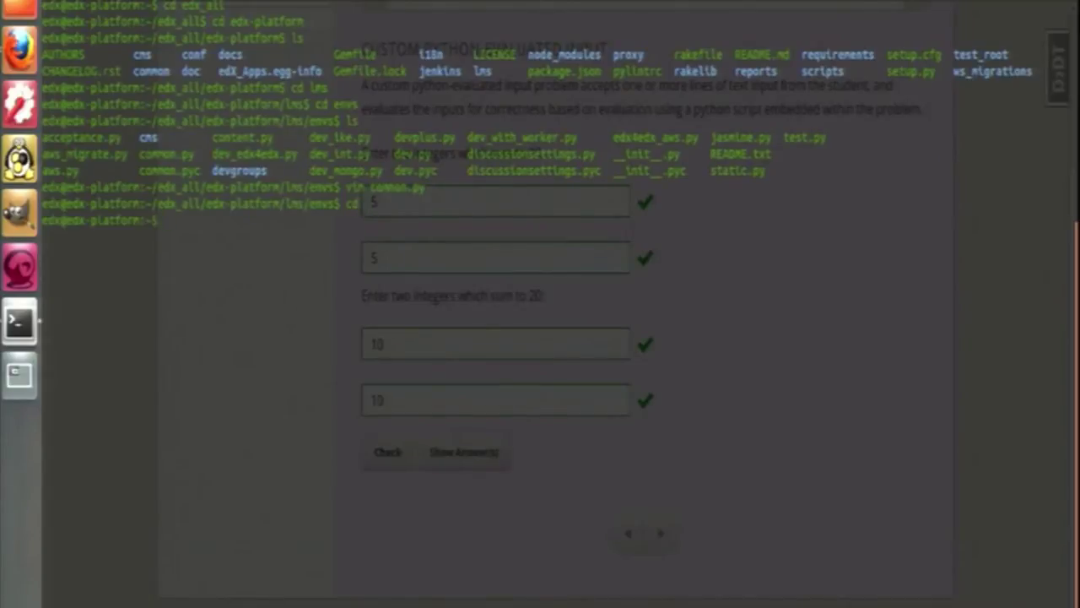
{"action": "type", "text": "cat trial"}
{"action": "key", "text": "Return"}
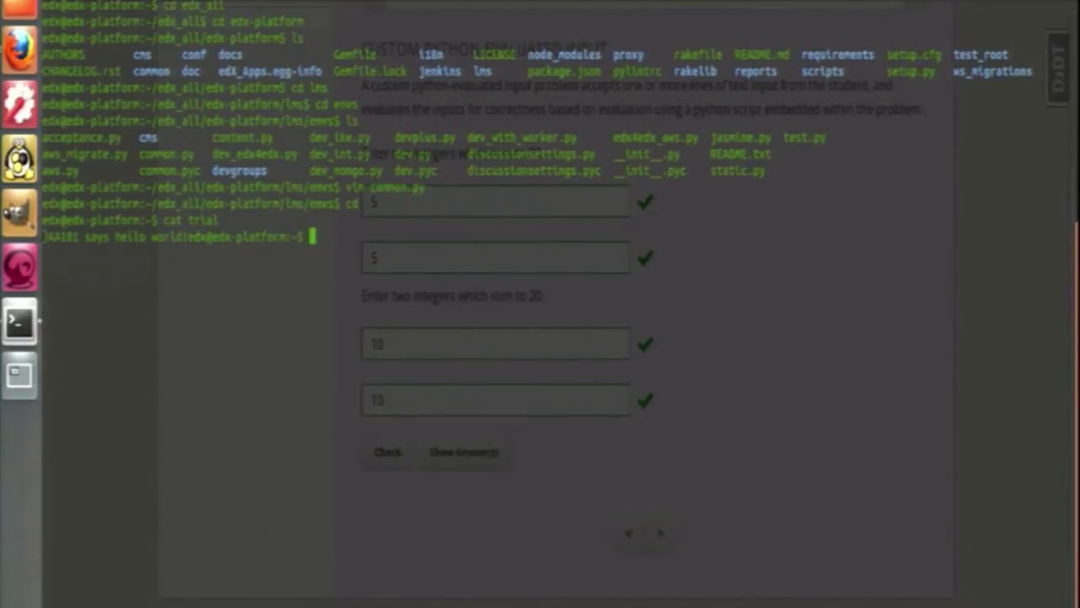
{"action": "left_click_drag", "start_coordinate": [42, 237], "coordinate": [187, 237]}
Open the Discussion tab of the DAA101 Design and analysis of algorithms course
{"action": "left_click", "coordinate": [395, 261]}
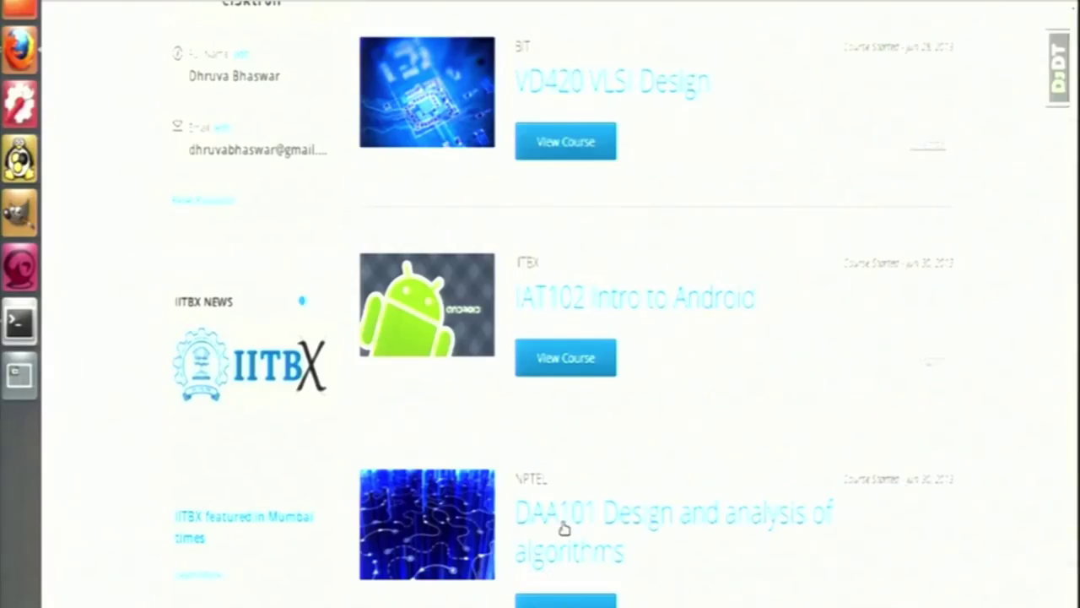
{"action": "left_click", "coordinate": [564, 529]}
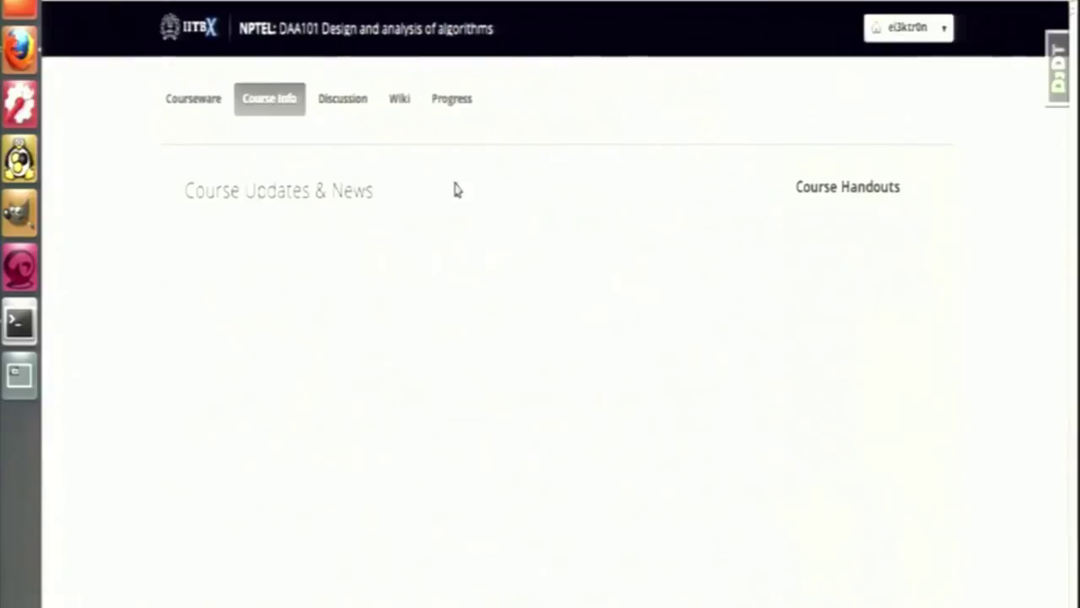
{"action": "left_click", "coordinate": [340, 99]}
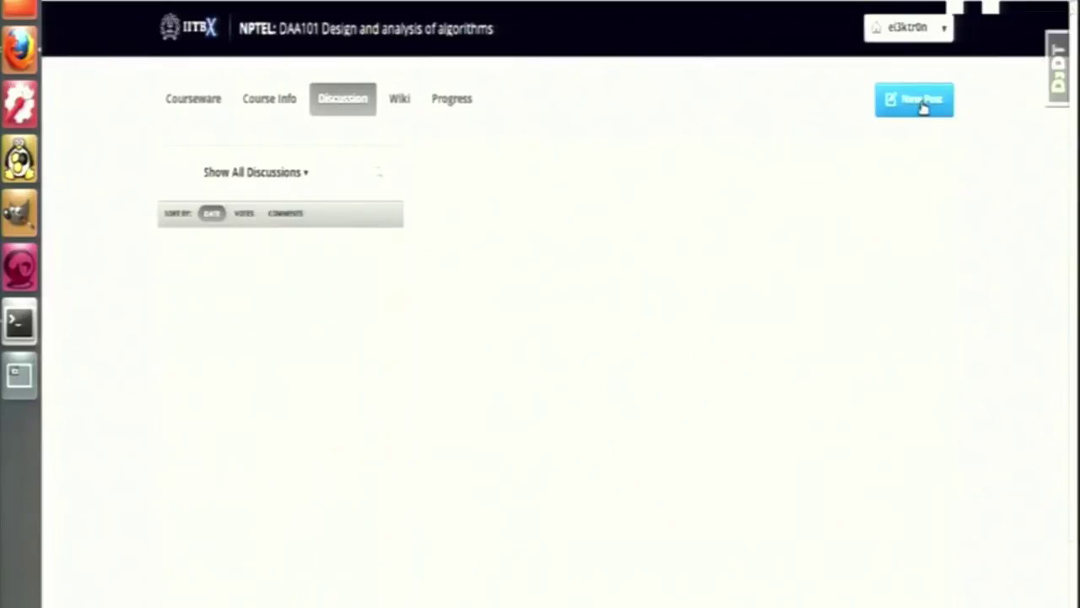
Add a post titled 'Heap' asking 'What is the time complexity for the creation of heap'
{"action": "left_click", "coordinate": [922, 102]}
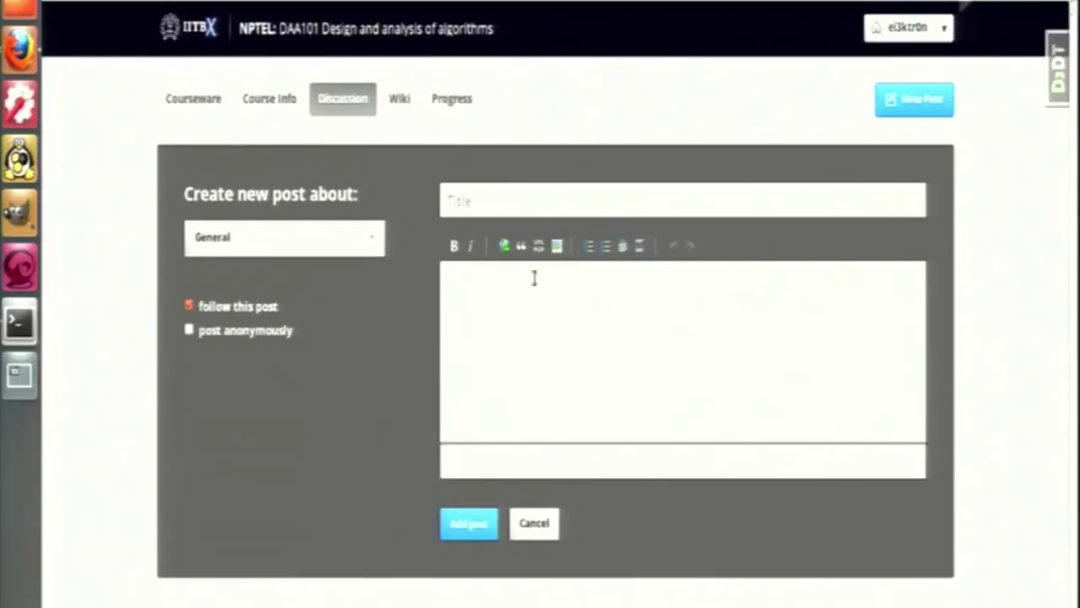
{"action": "type", "text": "Heap"}
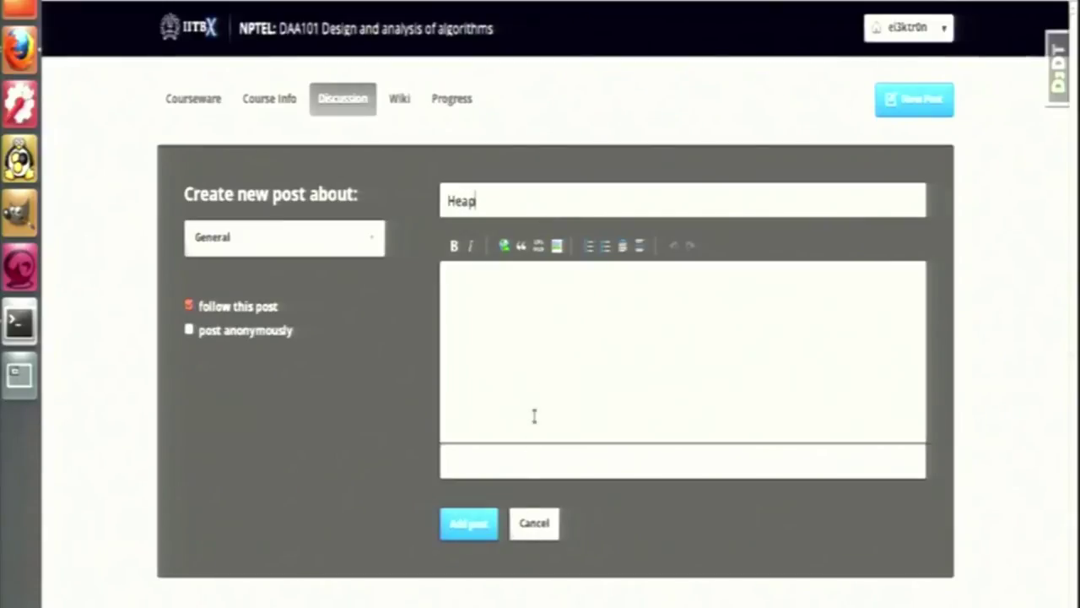
{"action": "left_click", "coordinate": [528, 387]}
{"action": "type", "text": "What"}
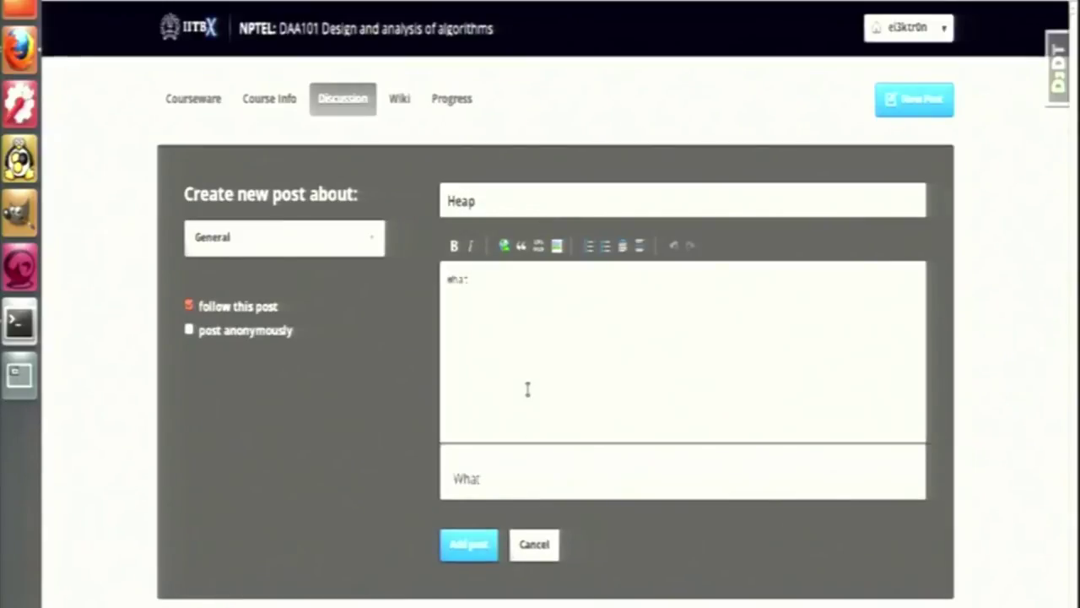
{"action": "type", "text": " is the time "}
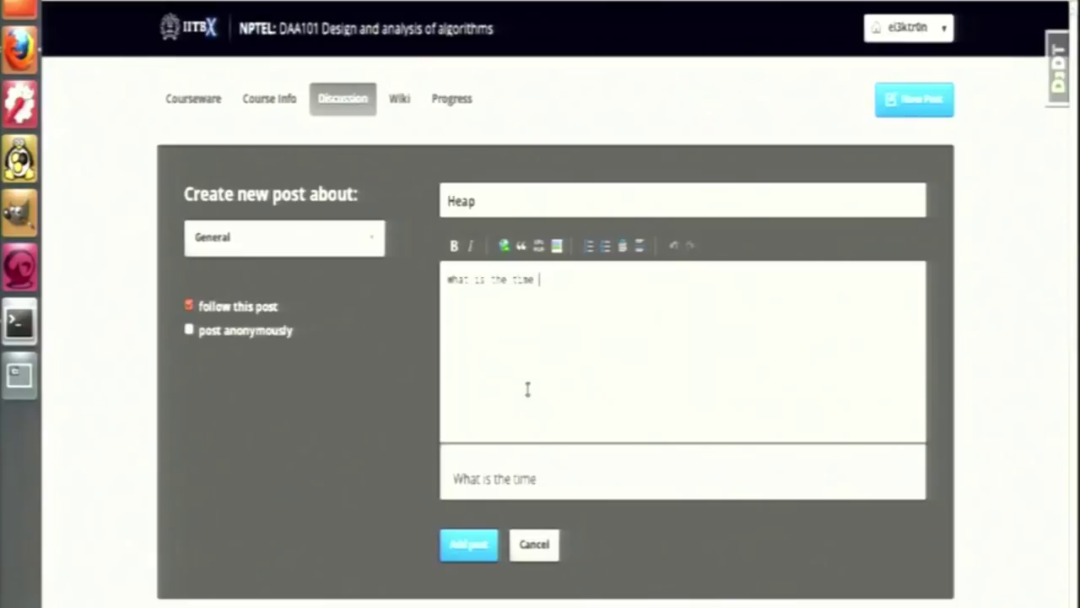
{"action": "type", "text": "complexit"}
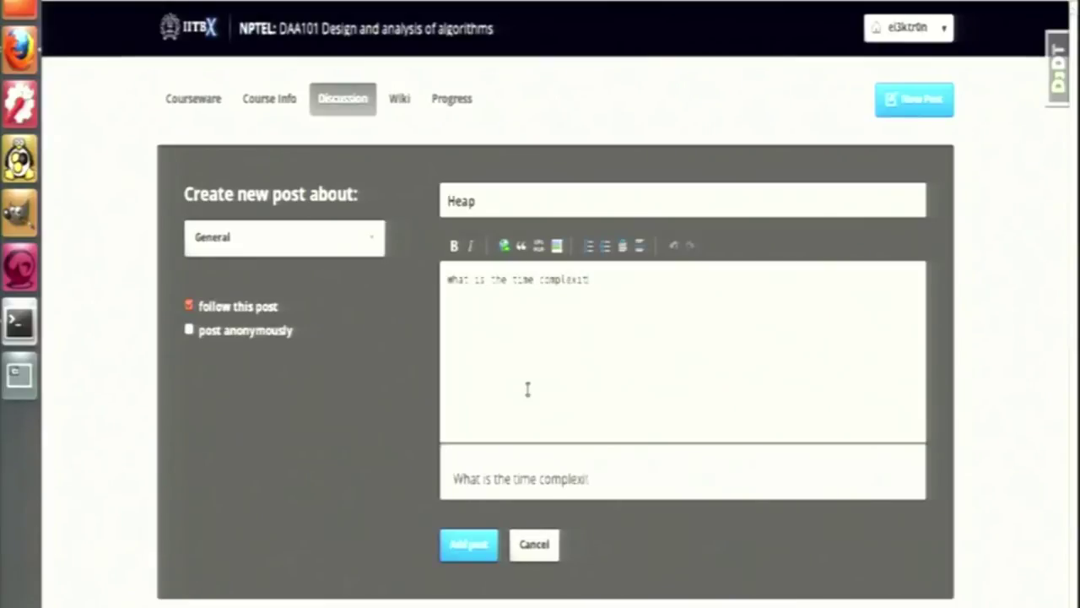
{"action": "type", "text": "y for the creation of h"}
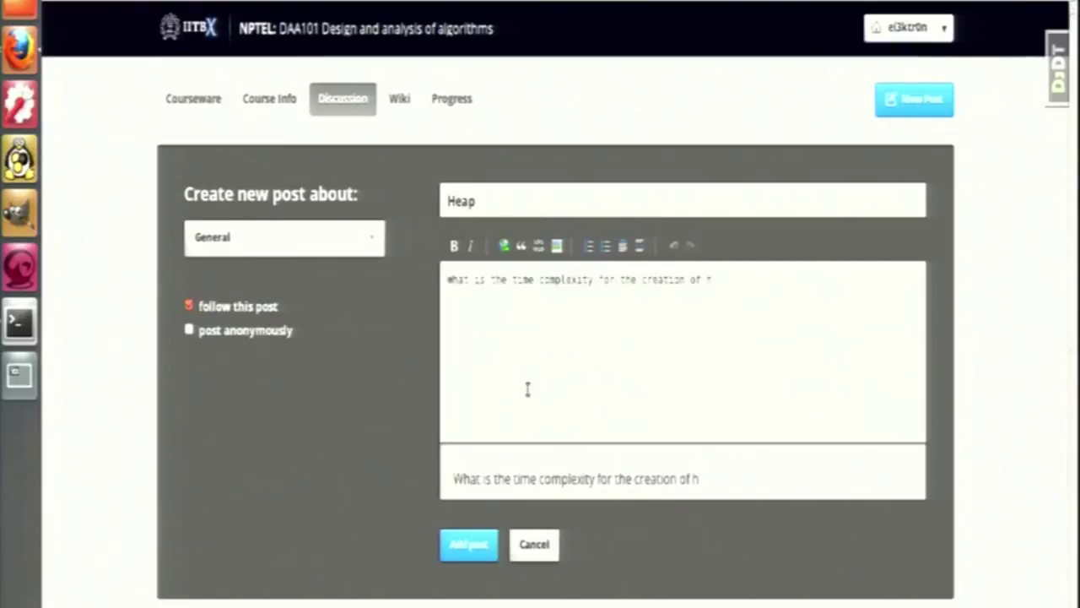
{"action": "type", "text": "eap?"}
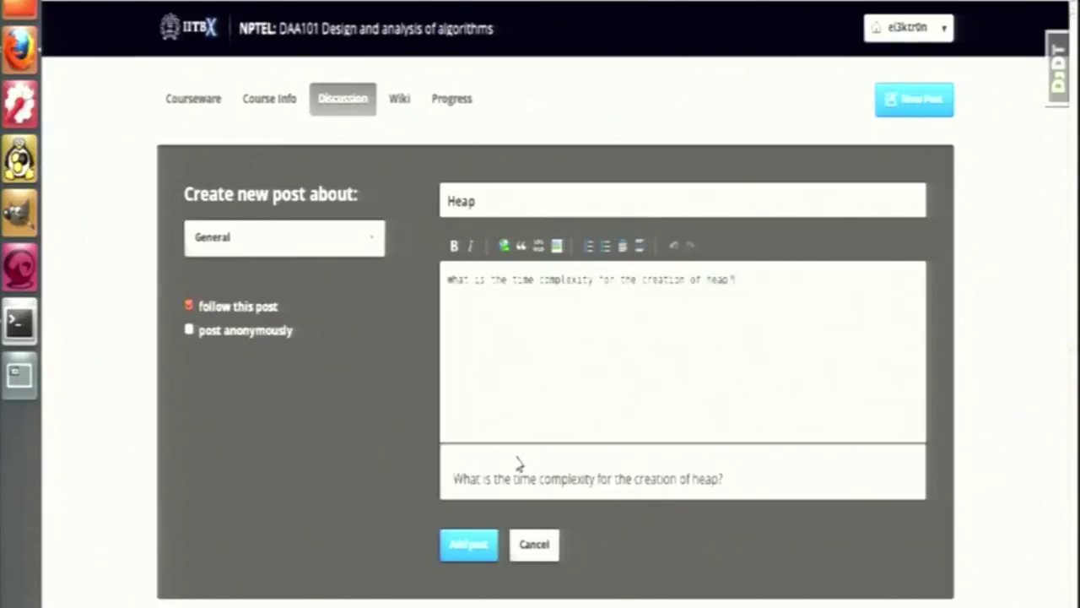
{"action": "left_click", "coordinate": [469, 544]}
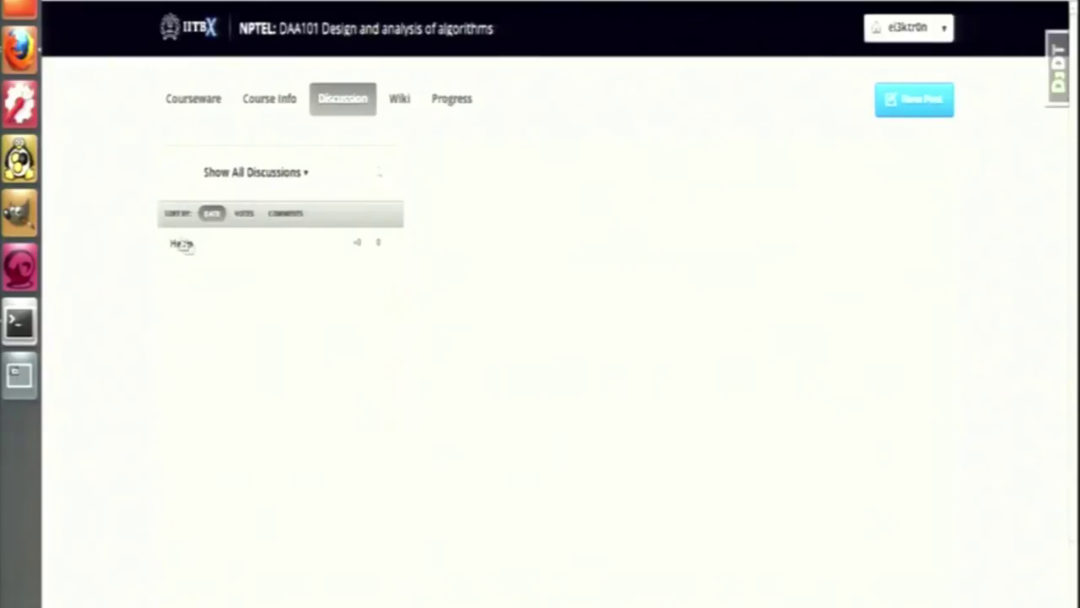
Open the Heap thread and begin typing an O(n) response
{"action": "left_click", "coordinate": [179, 243]}
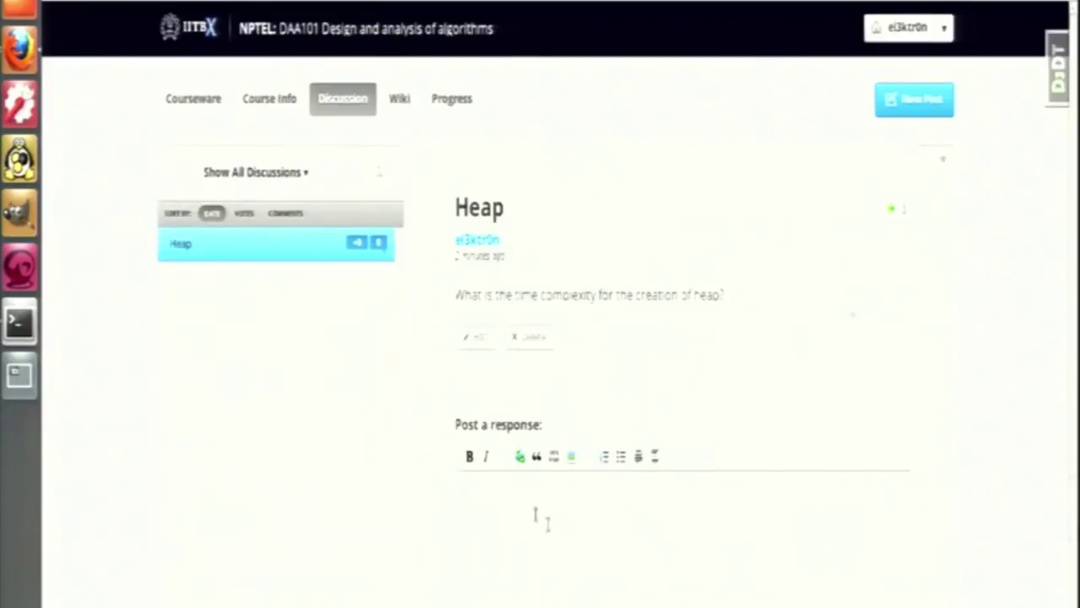
{"action": "type", "text": "n"}
{"action": "scroll", "coordinate": [552, 526], "scroll_direction": "down", "scroll_amount": 2}
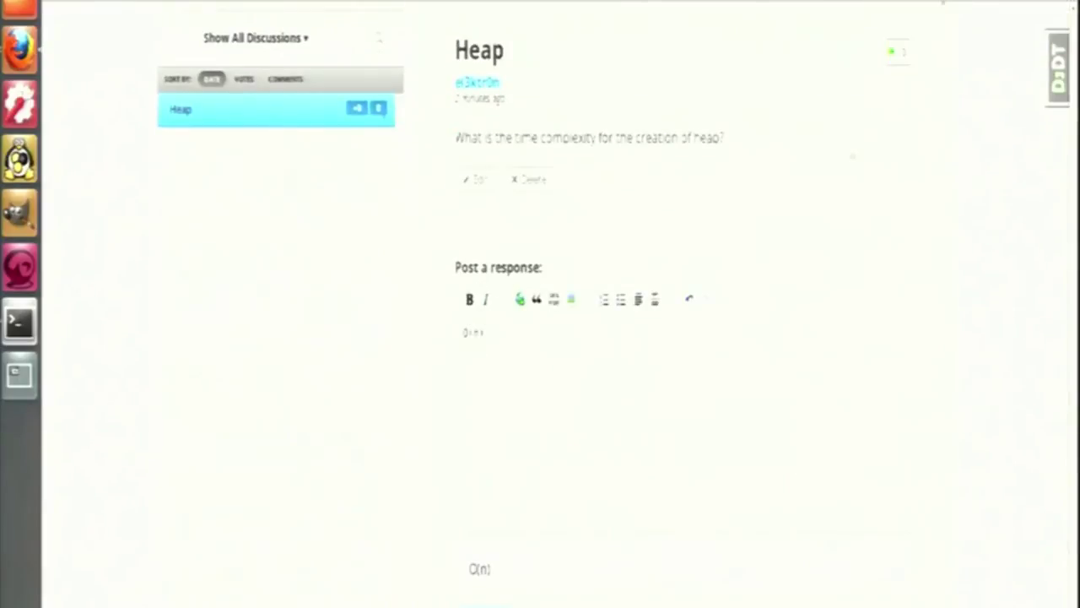